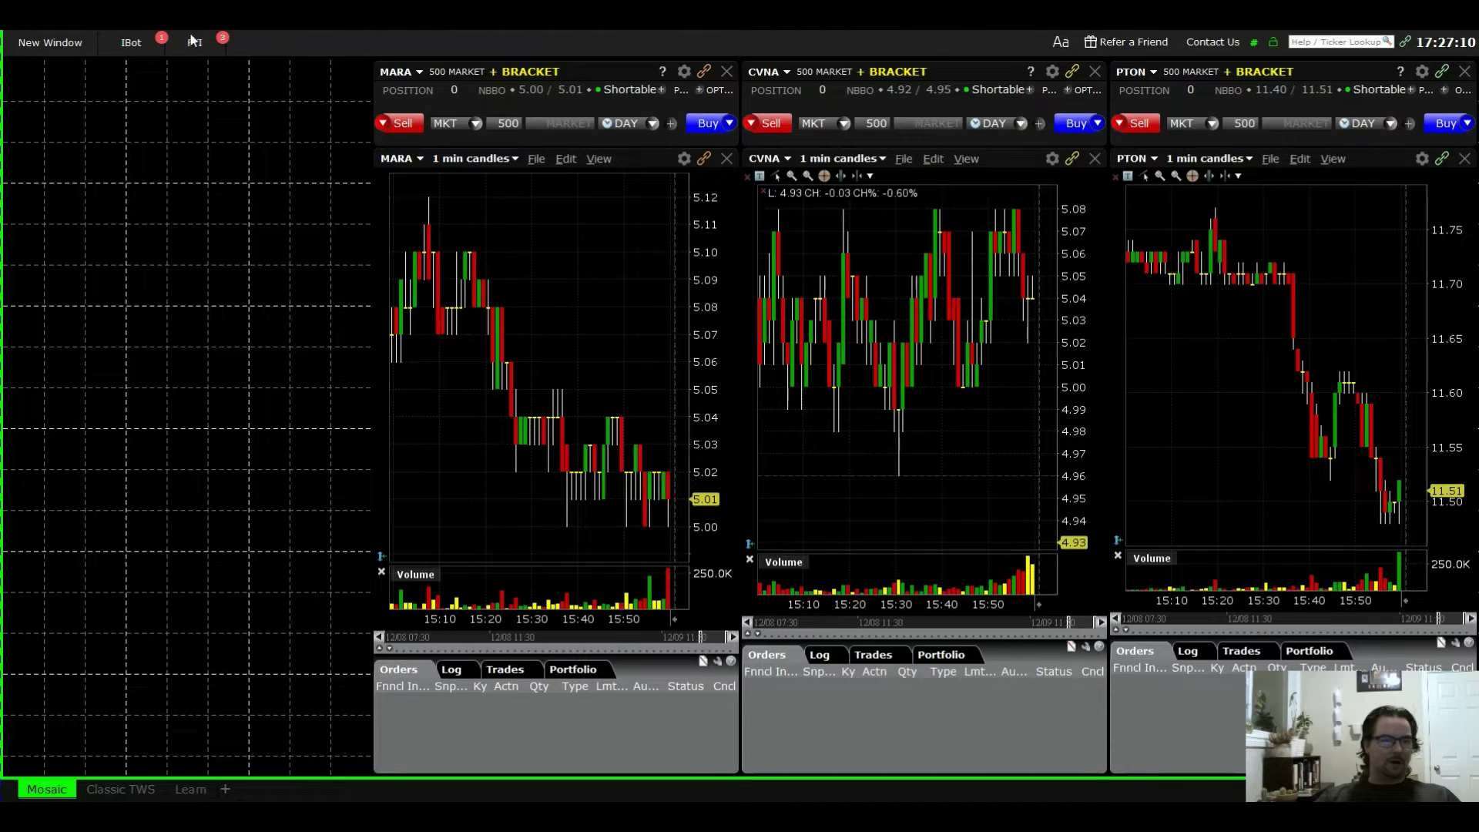
pyautogui.click(18, 33)
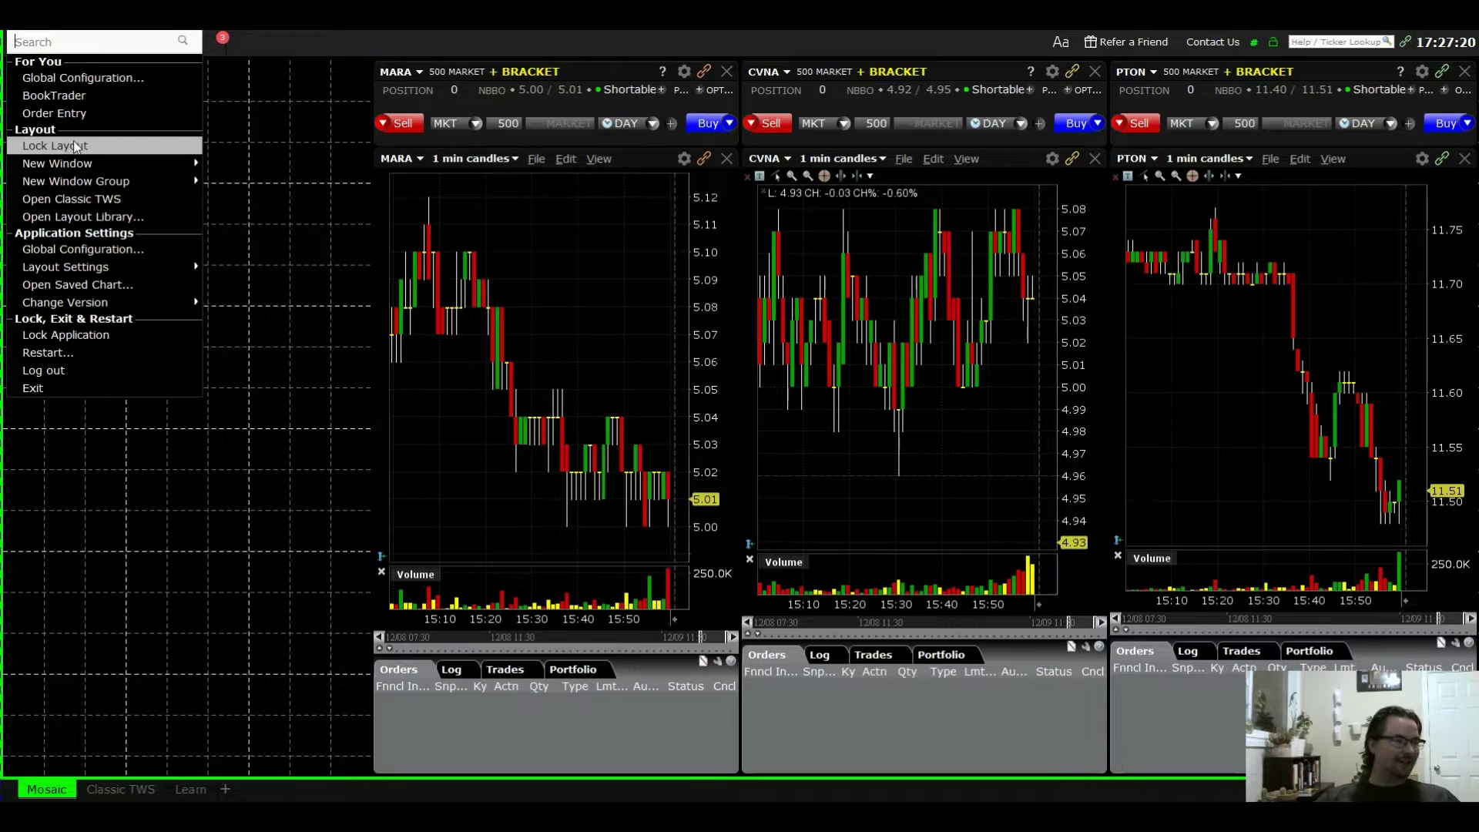
pyautogui.click(456, 42)
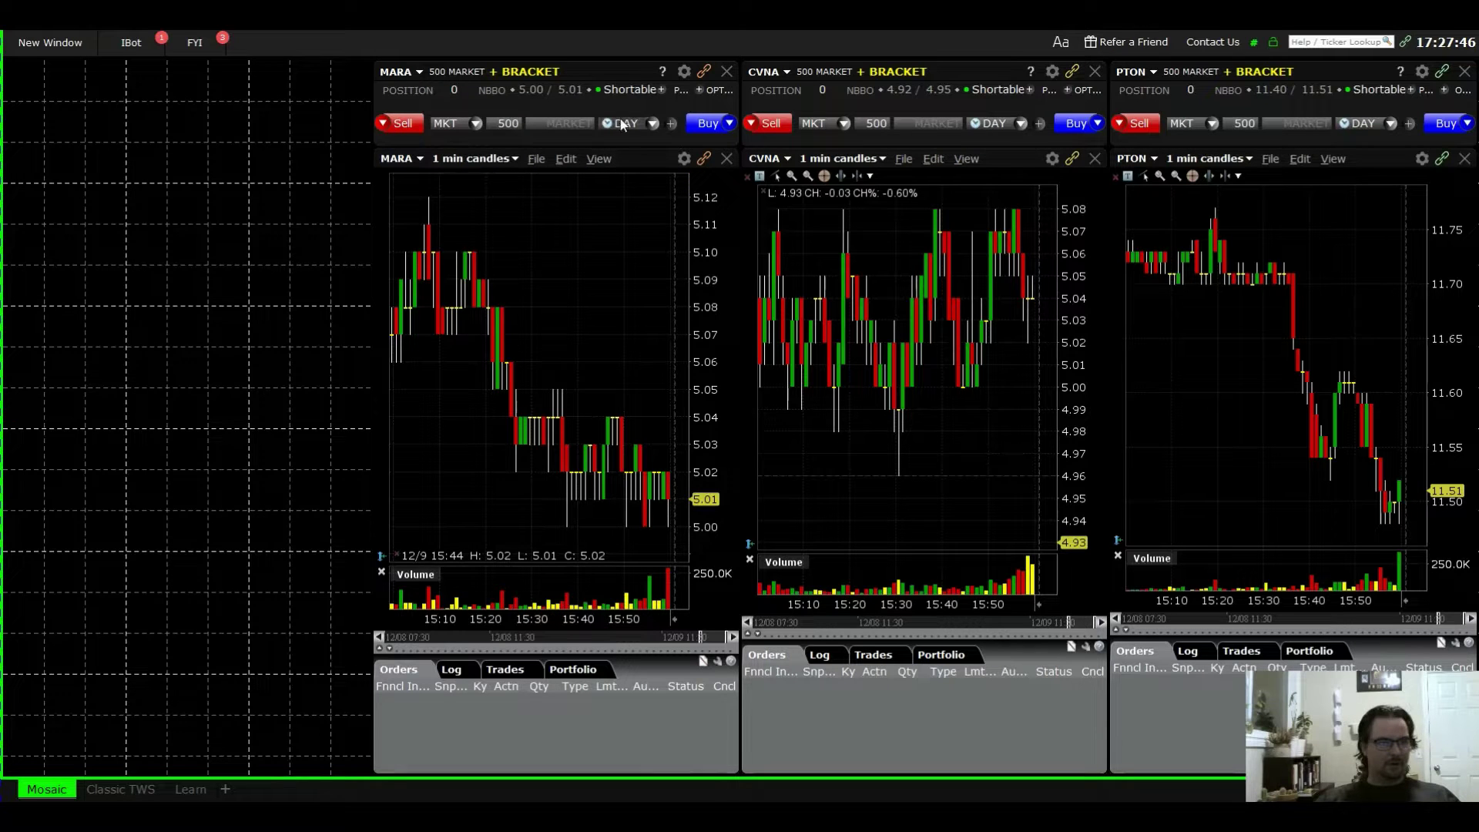
pyautogui.moveTo(625, 66)
pyautogui.mouseDown()
pyautogui.moveTo(496, 73)
pyautogui.moveTo(616, 85)
pyautogui.mouseUp()
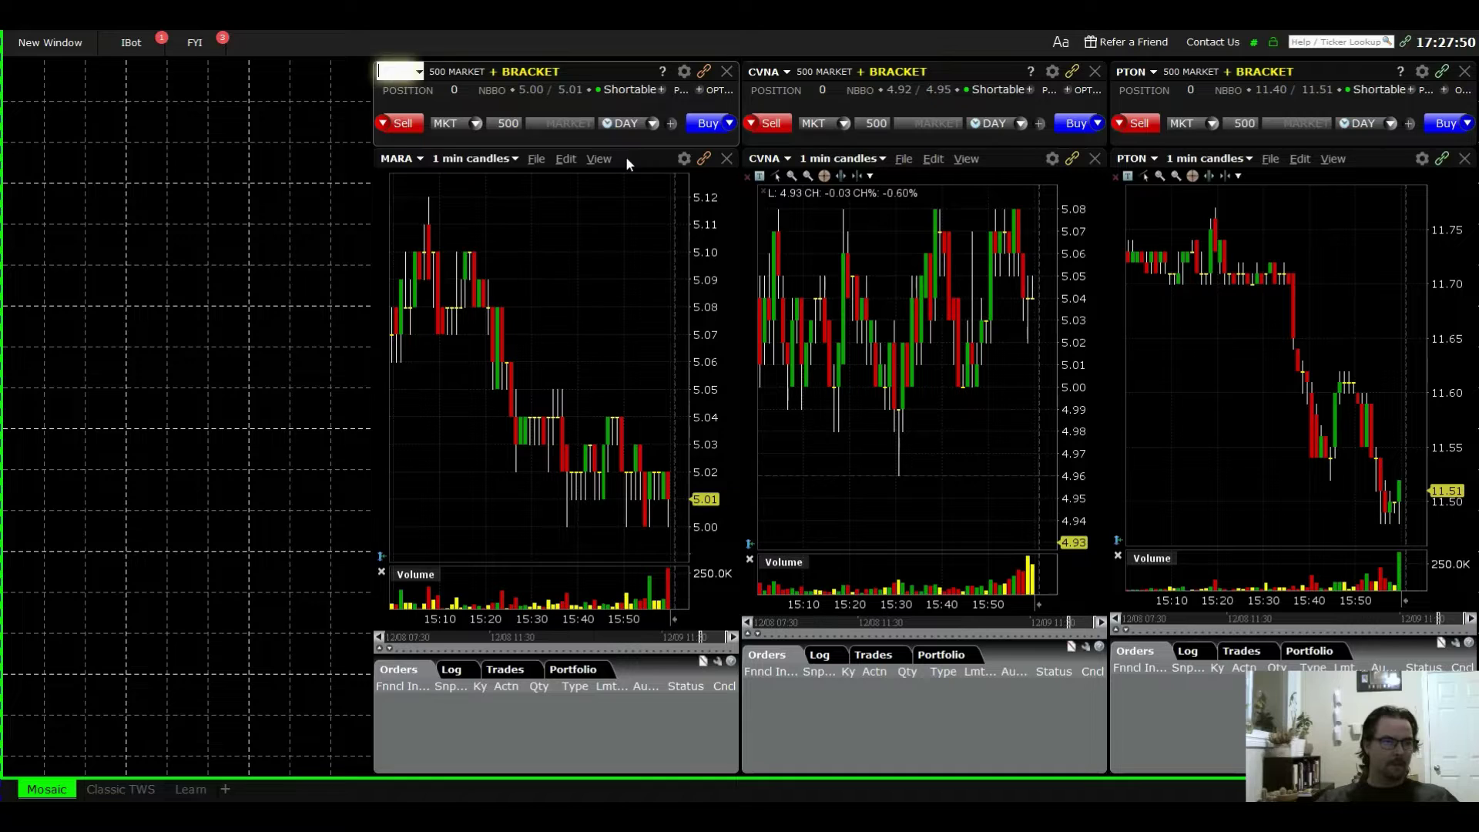
# Move the MARA chart aside, view its Log, Trades and Portfolio pages, and return the chart to its place showing Orders.
pyautogui.moveTo(625, 156); pyautogui.dragTo(529, 158)
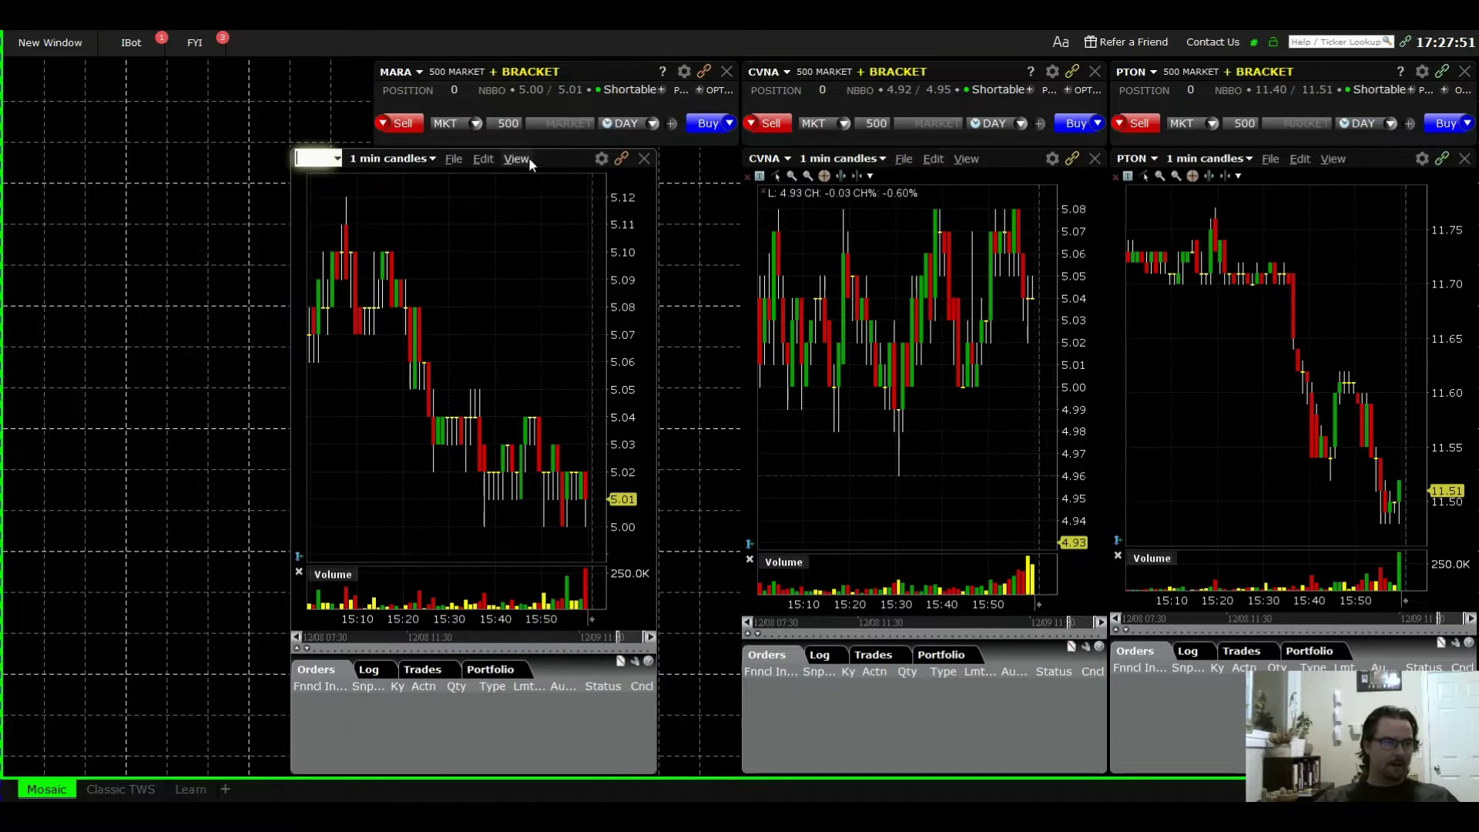
pyautogui.click(372, 672)
pyautogui.click(425, 670)
pyautogui.click(487, 675)
pyautogui.click(428, 671)
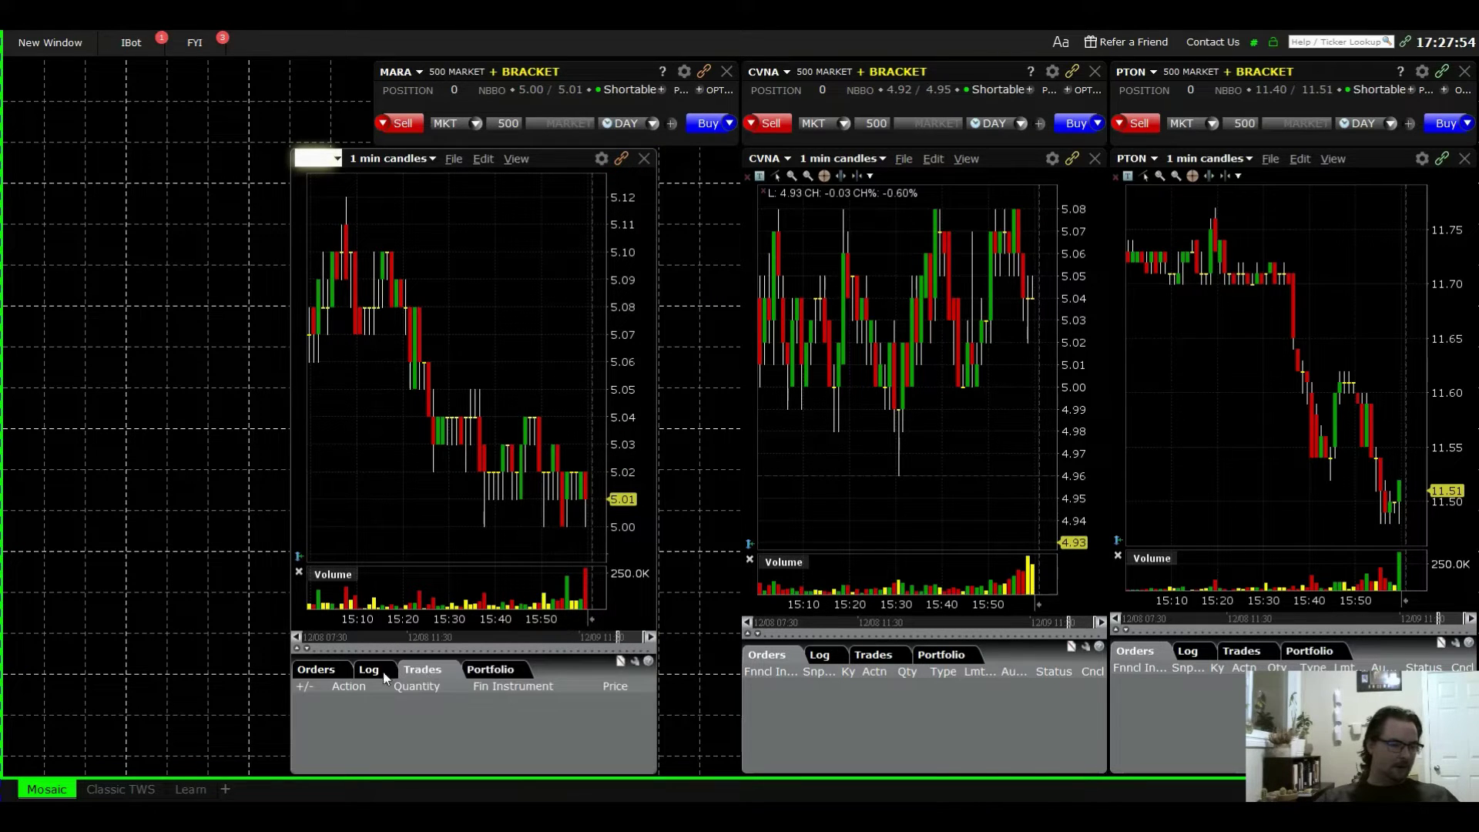
pyautogui.click(332, 672)
pyautogui.moveTo(549, 155); pyautogui.dragTo(638, 159)
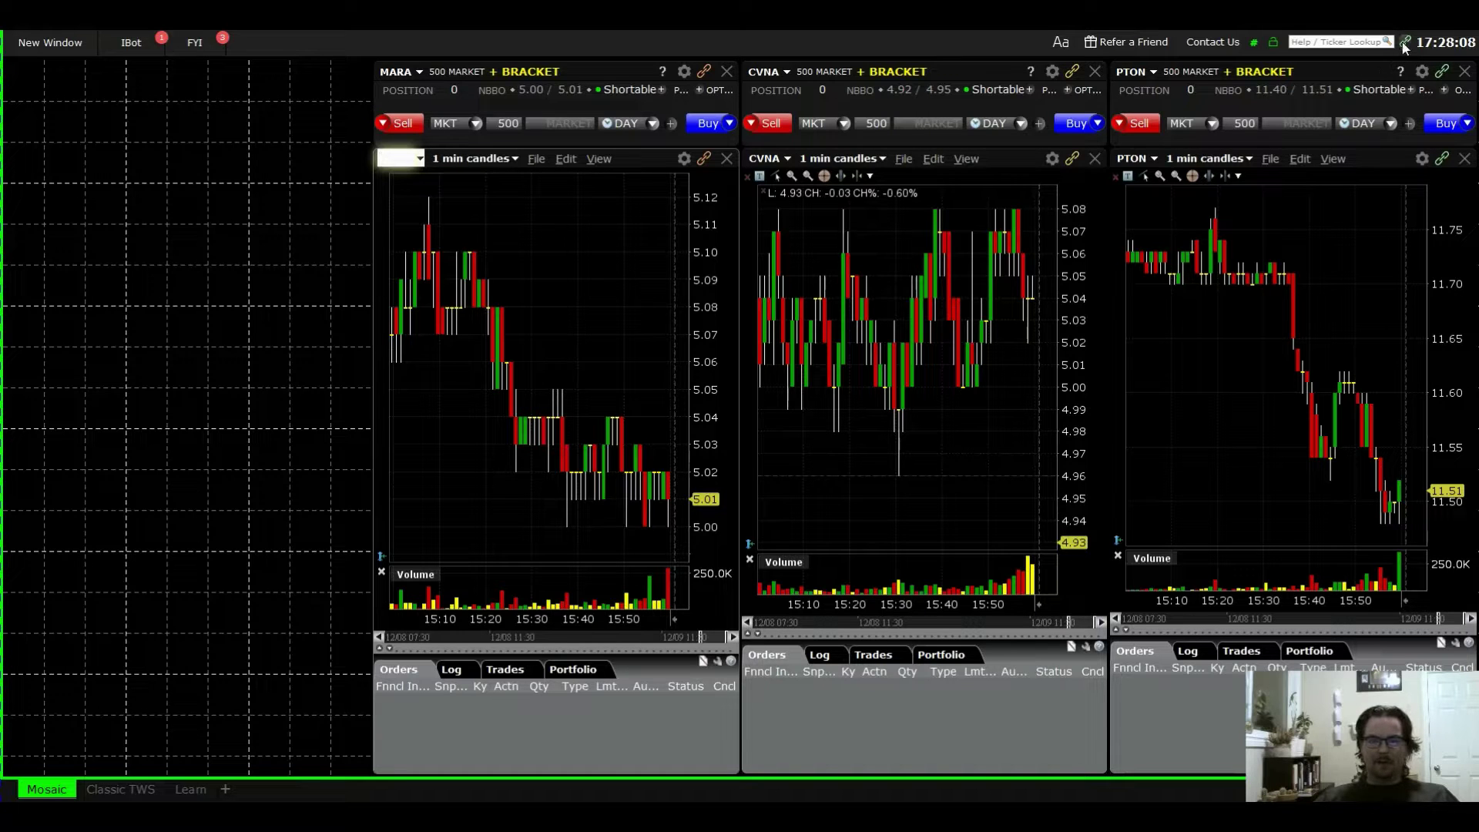
pyautogui.click(20, 35)
pyautogui.moveTo(77, 164)
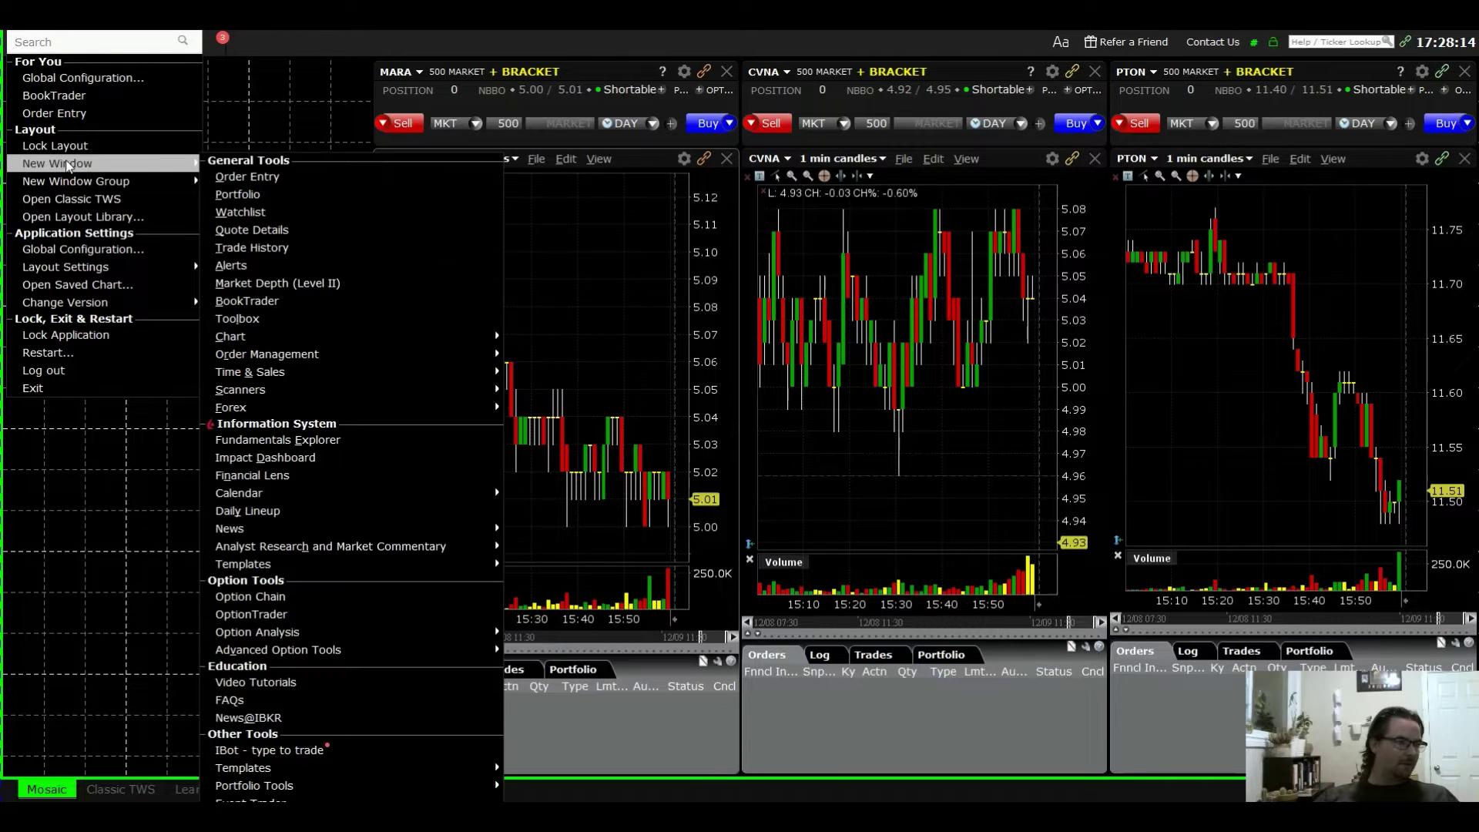
pyautogui.click(251, 177)
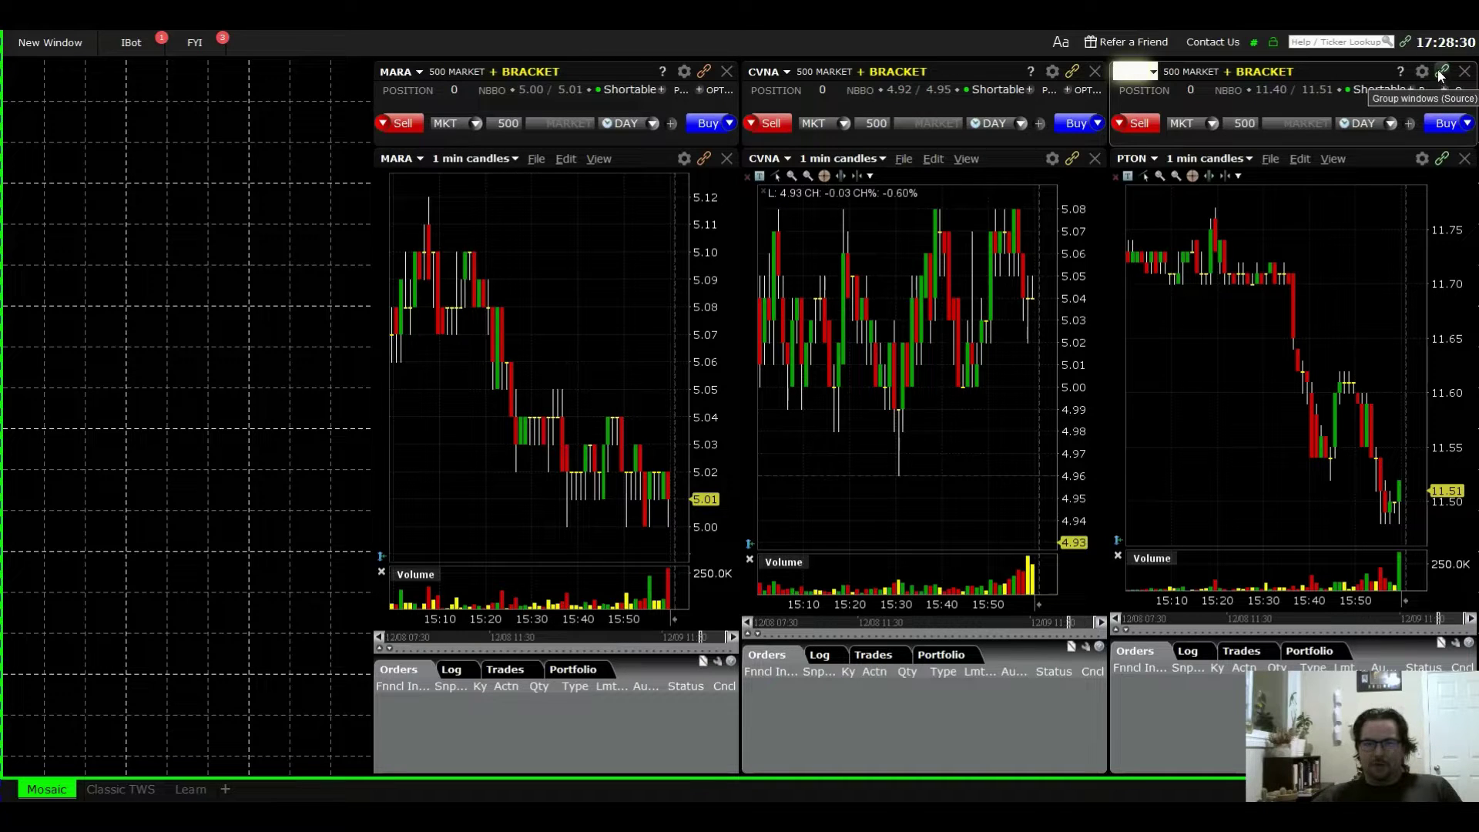
# Set the main Mosaic window's link group to No Group.
pyautogui.click(1405, 43)
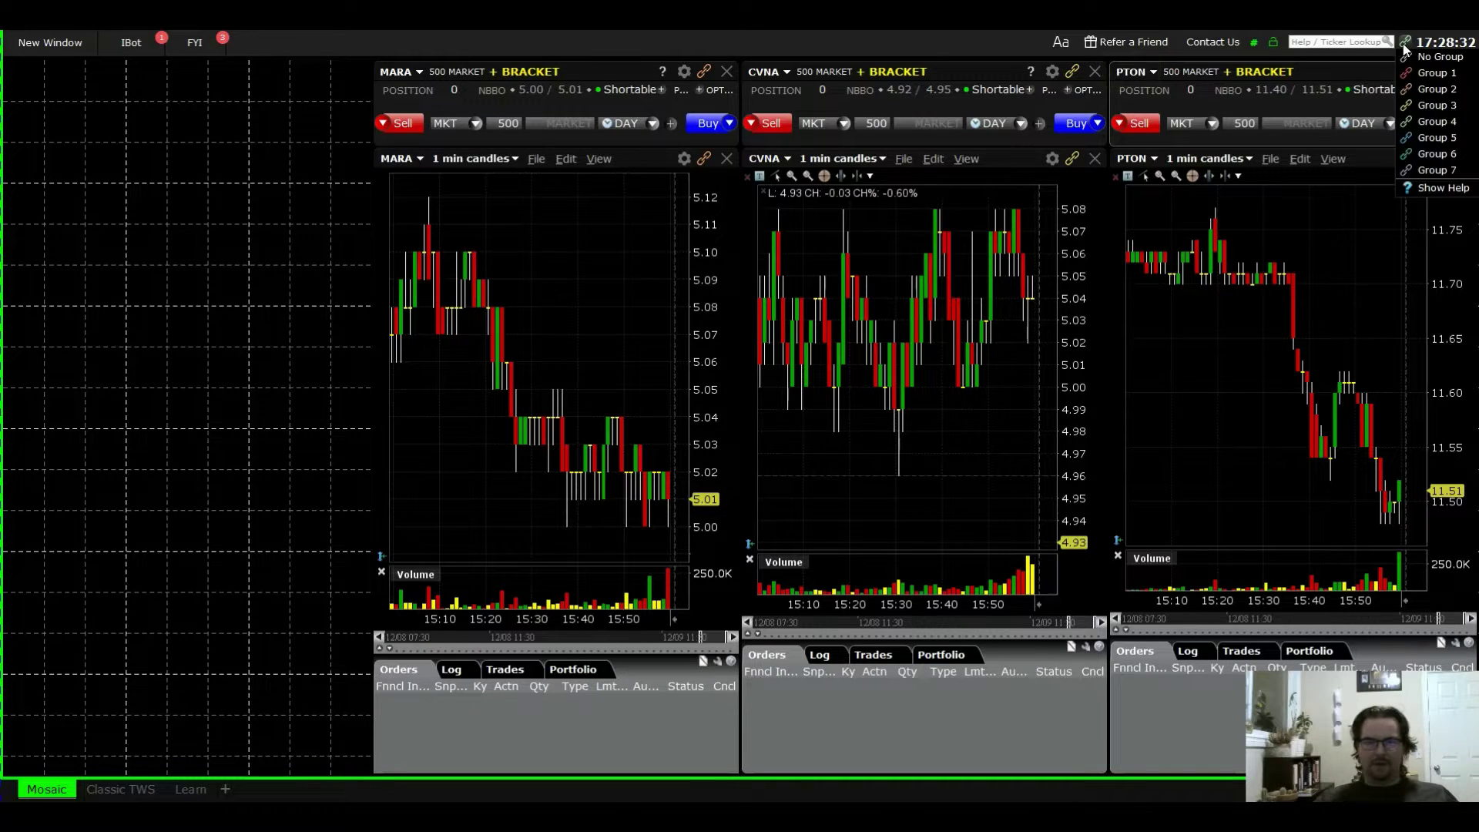
pyautogui.click(1405, 48)
pyautogui.click(1408, 48)
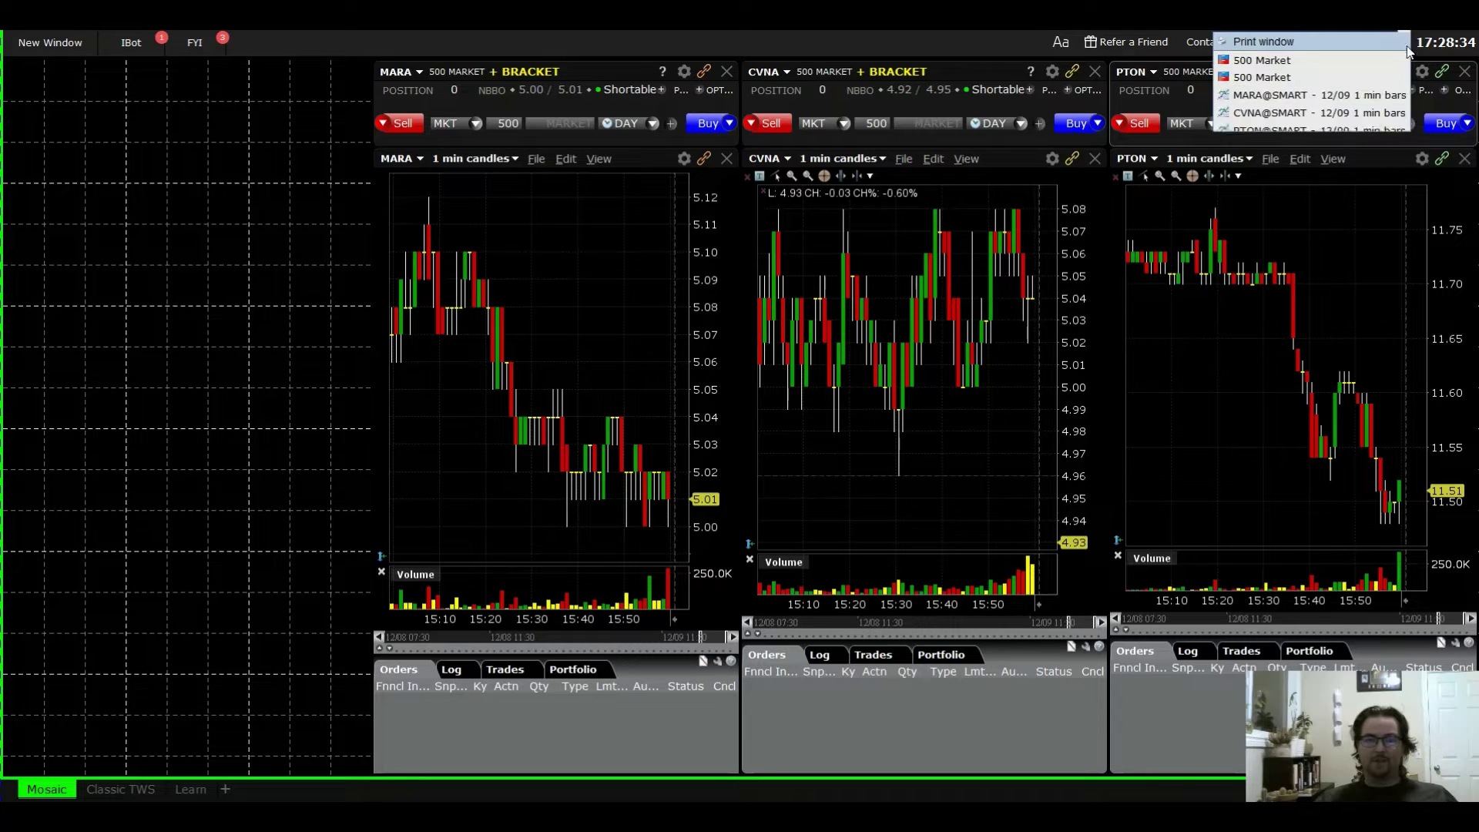
pyautogui.click(1417, 50)
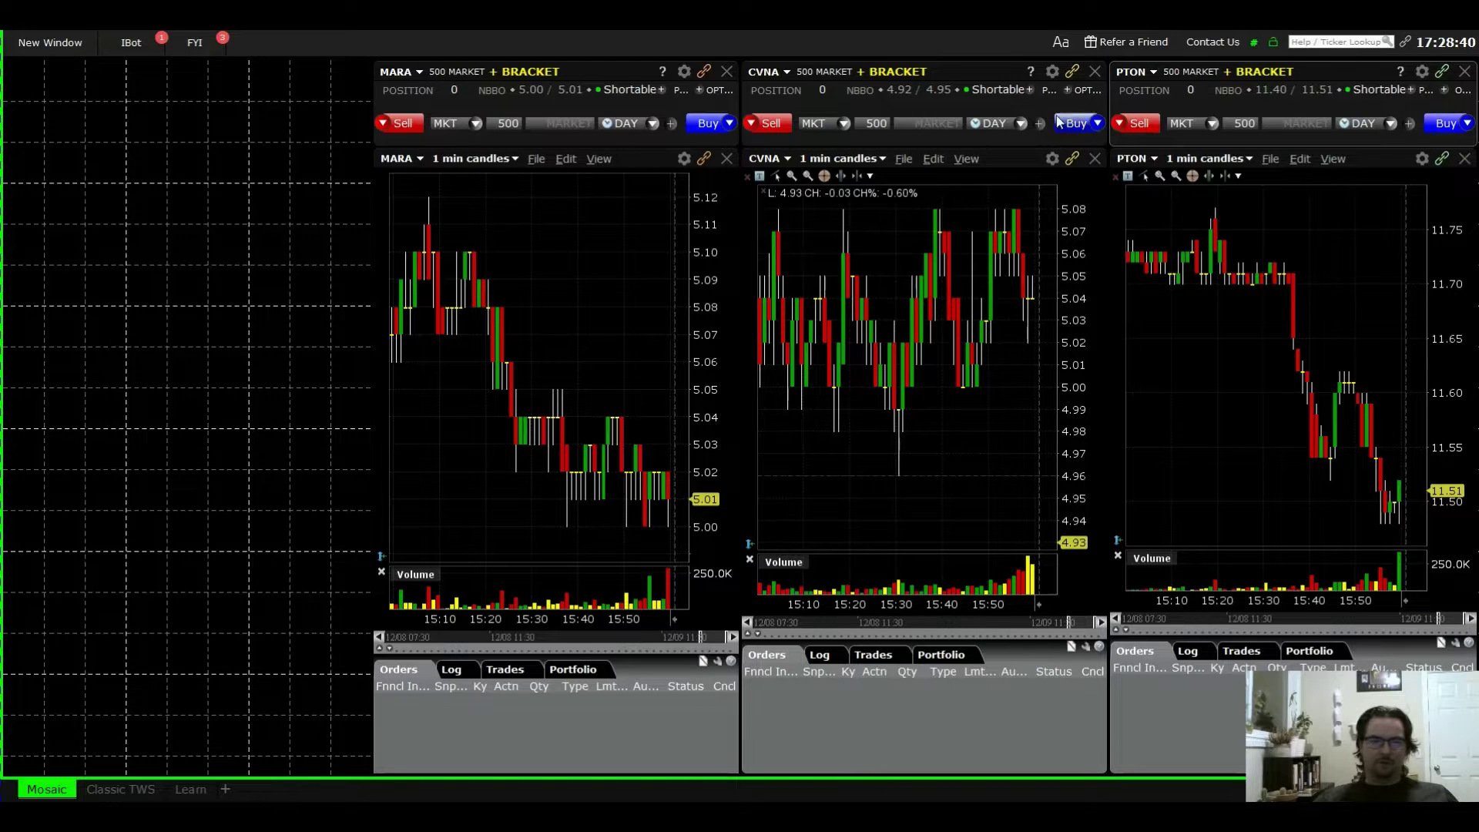
pyautogui.click(1404, 41)
pyautogui.click(1419, 59)
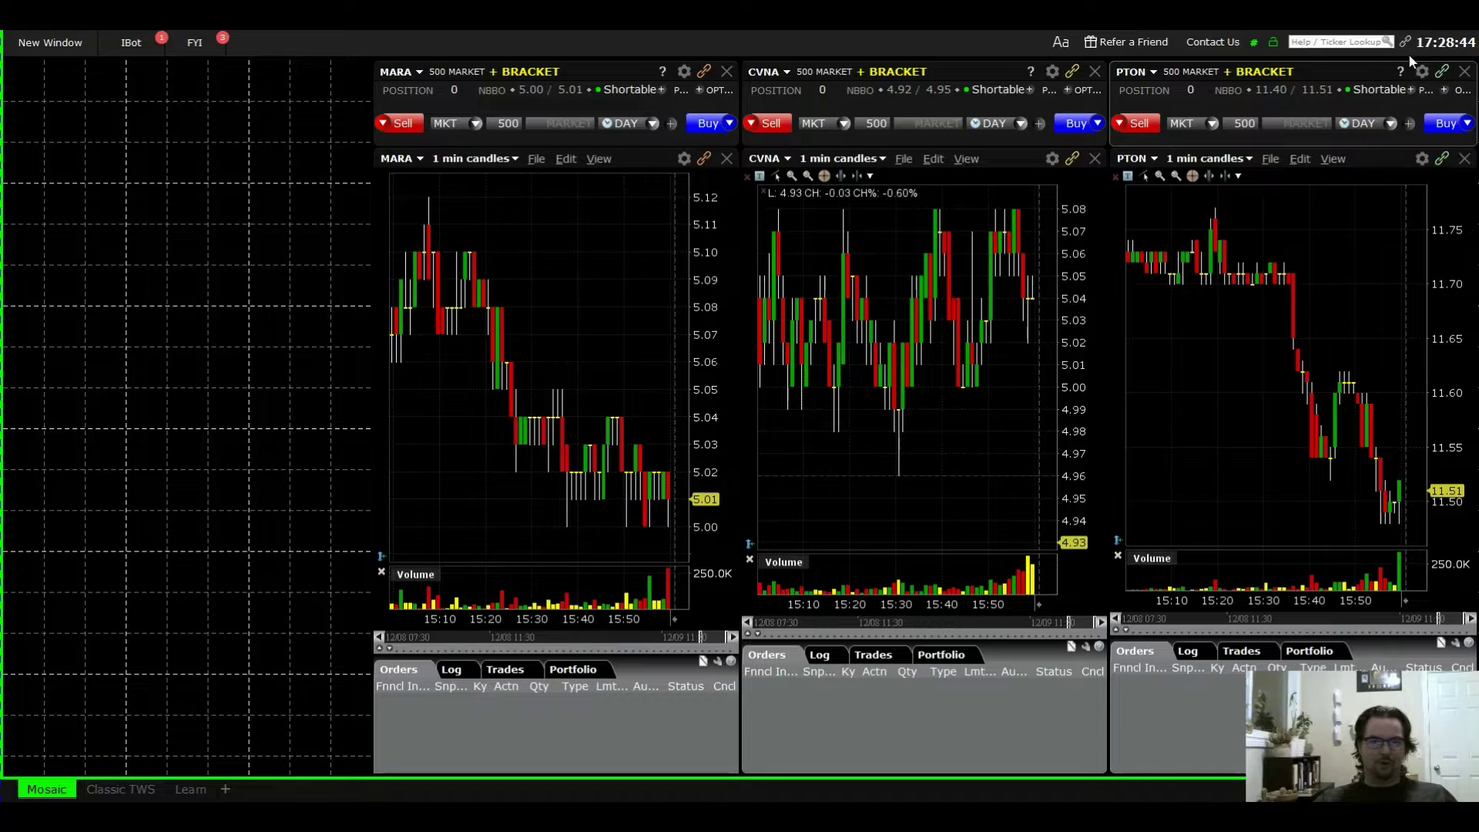
# Add a new Order Entry window and fit it into the top of the empty column beside the MARA windows.
pyautogui.hotkey('ctrl', 'n')
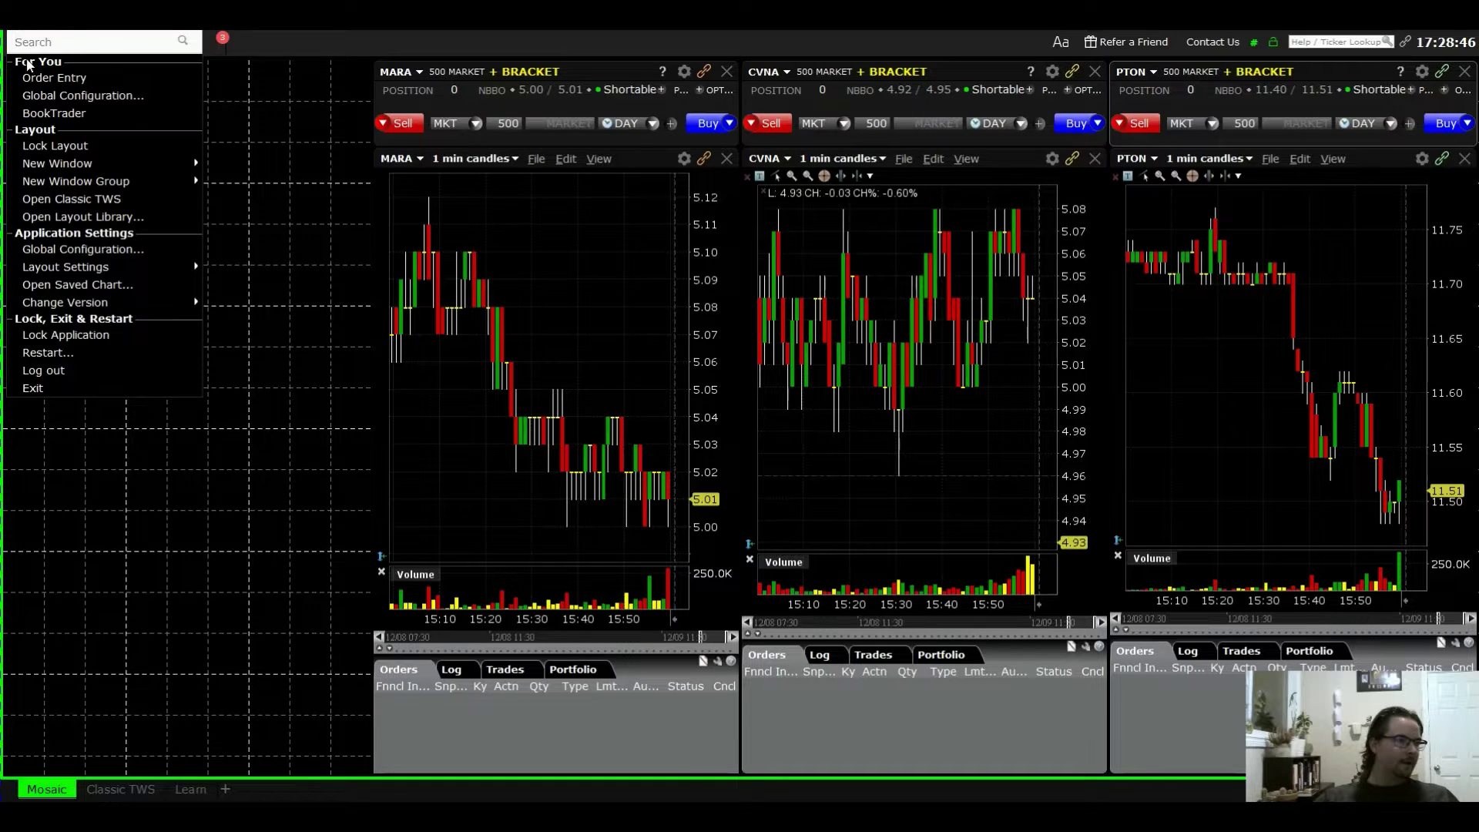
pyautogui.moveTo(57, 164)
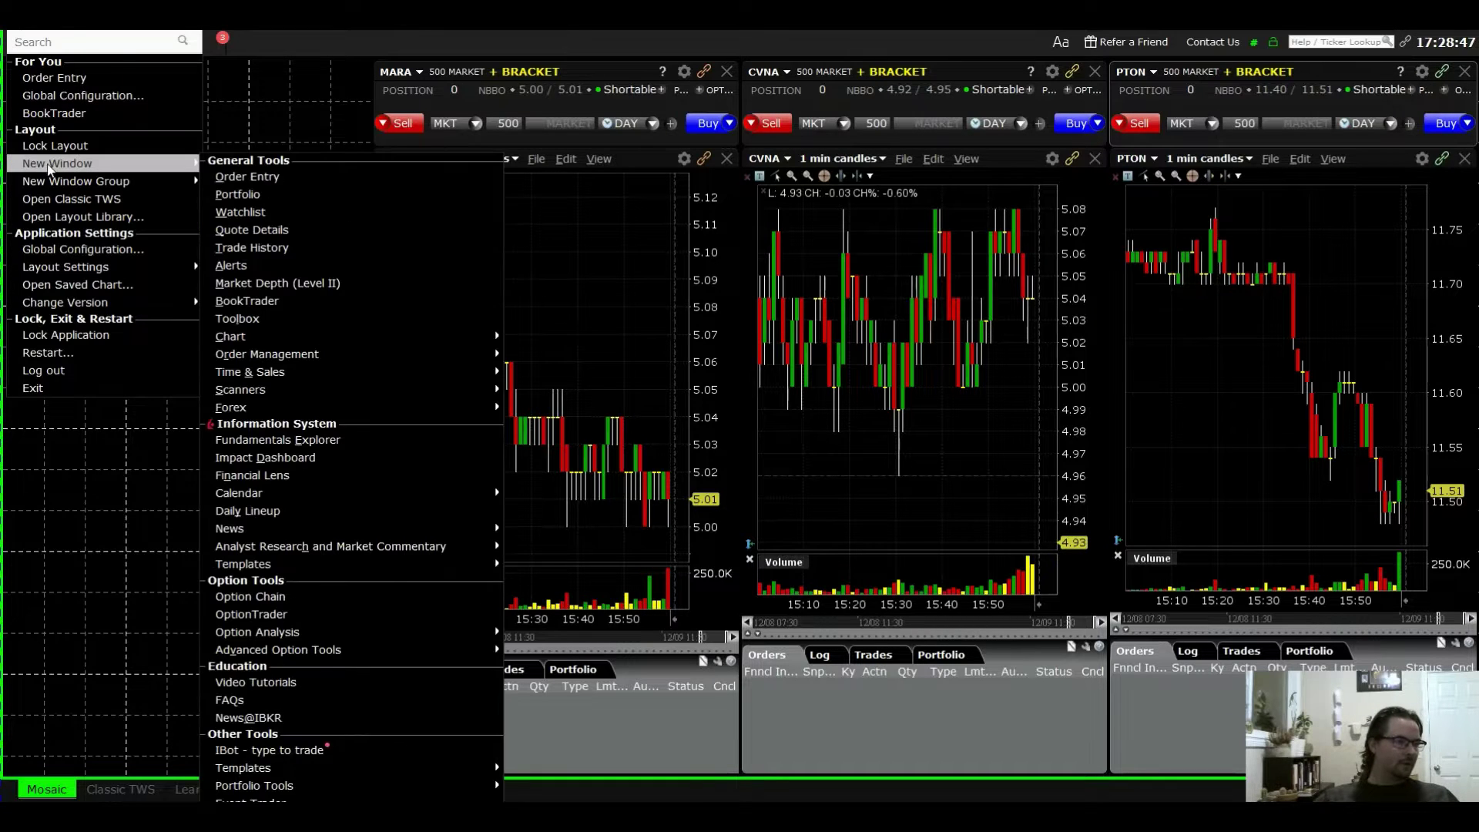
pyautogui.click(248, 178)
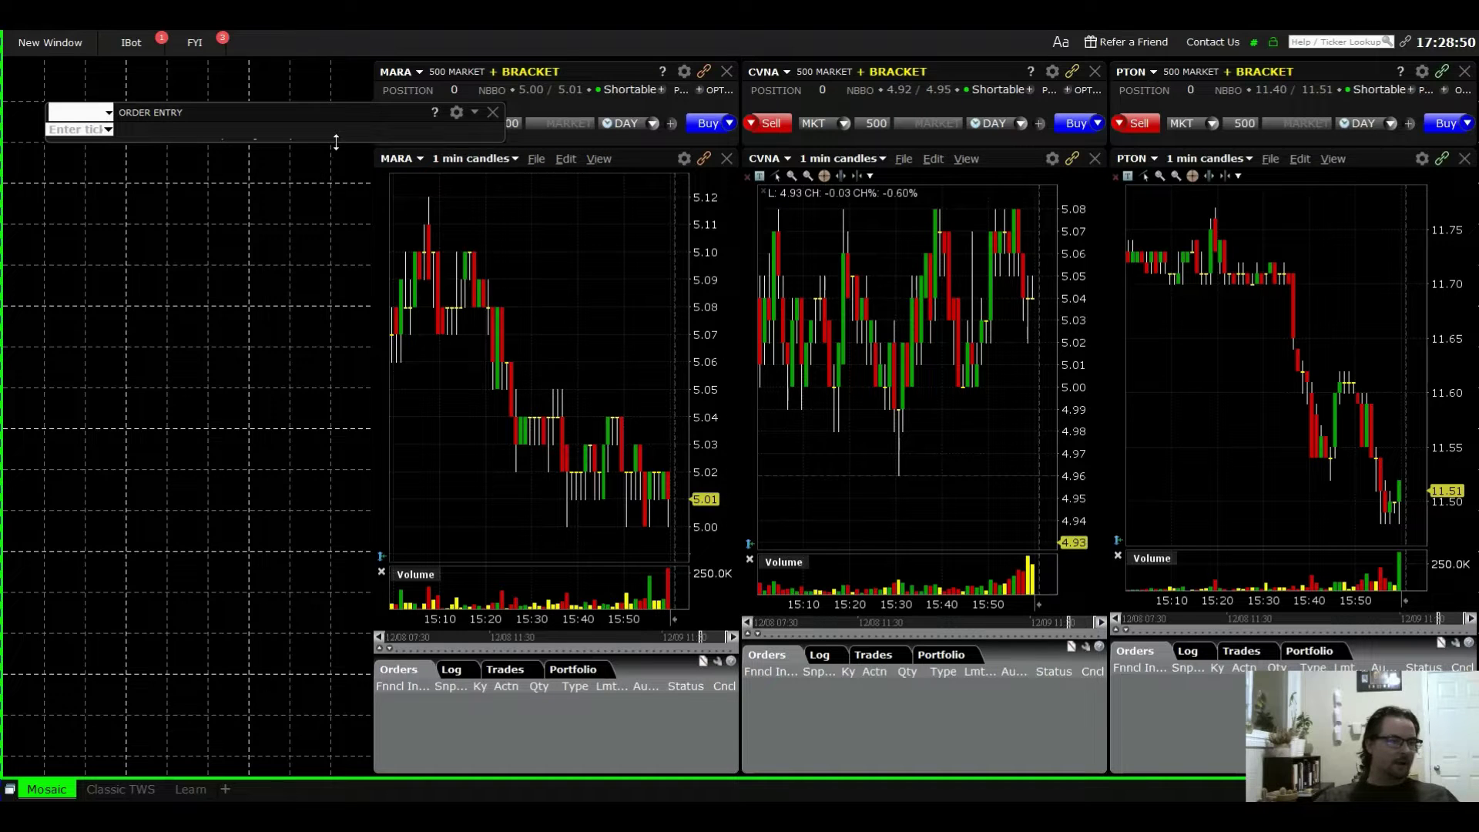
pyautogui.click(85, 113)
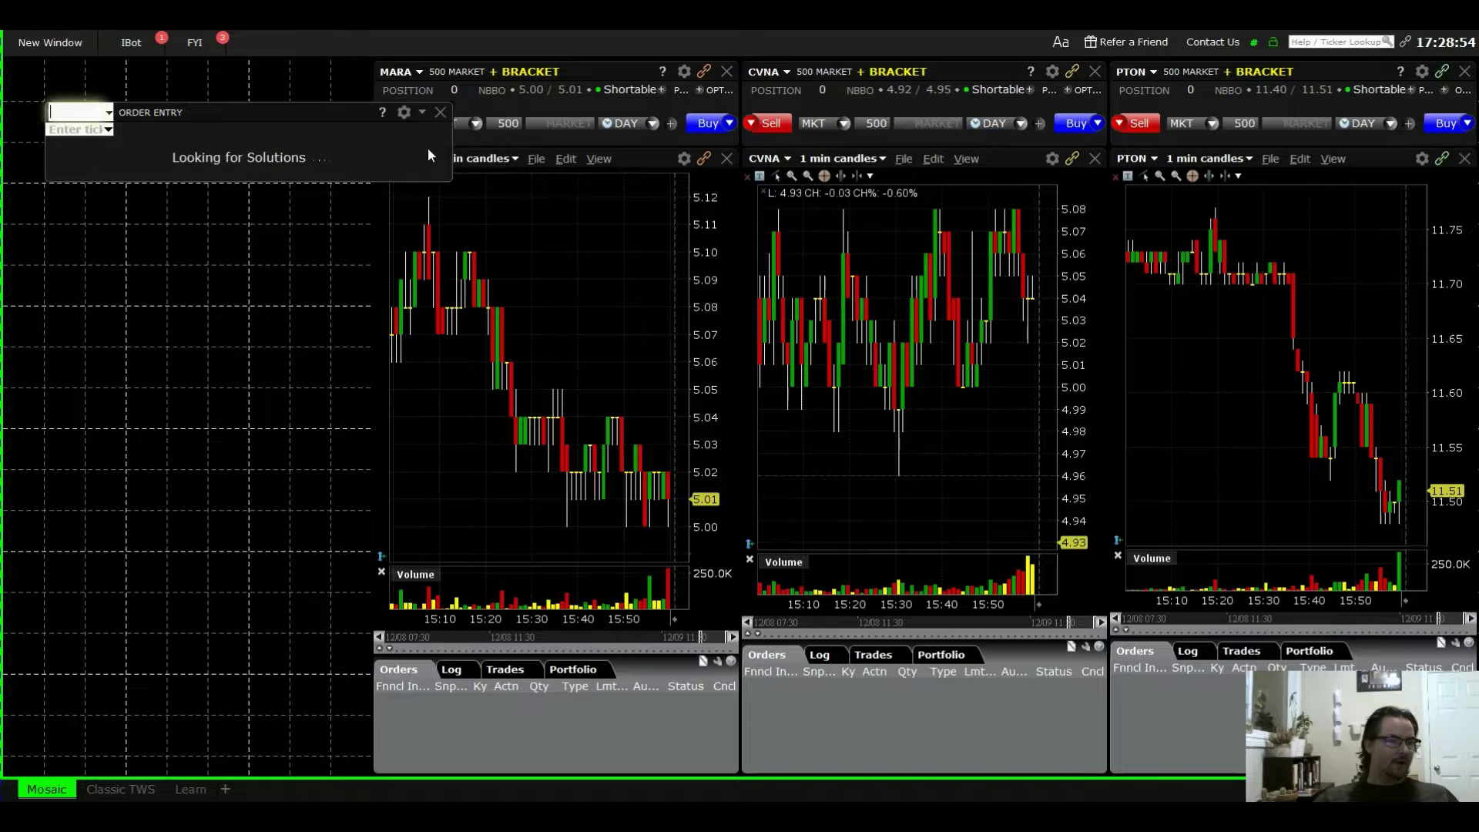
pyautogui.moveTo(257, 112); pyautogui.dragTo(217, 72)
pyautogui.moveTo(328, 101); pyautogui.dragTo(359, 102)
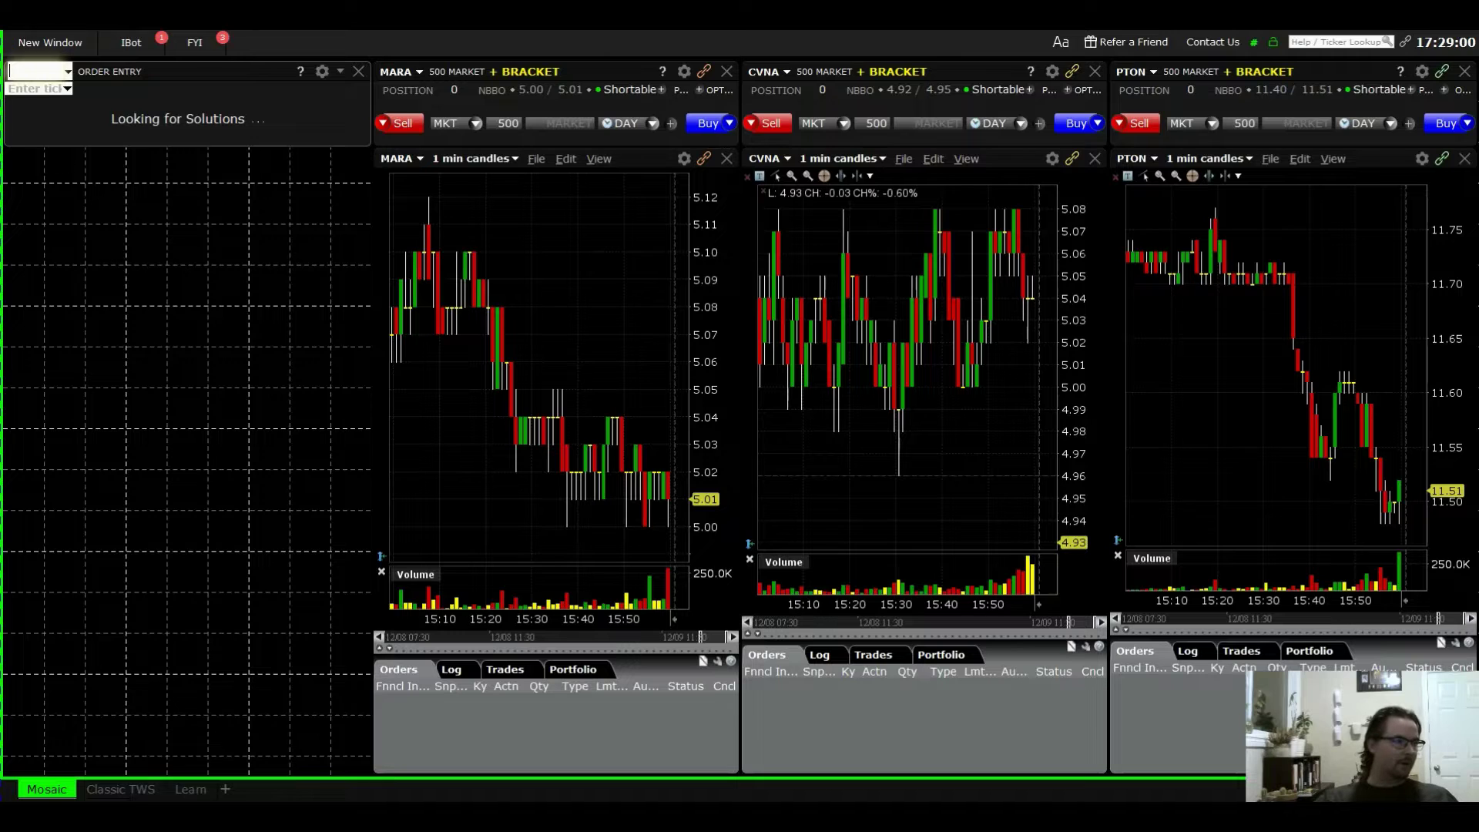
# Add a new chart window below the empty Order Entry and stretch it to fill the rest of the column.
pyautogui.click(47, 43)
pyautogui.moveTo(73, 166)
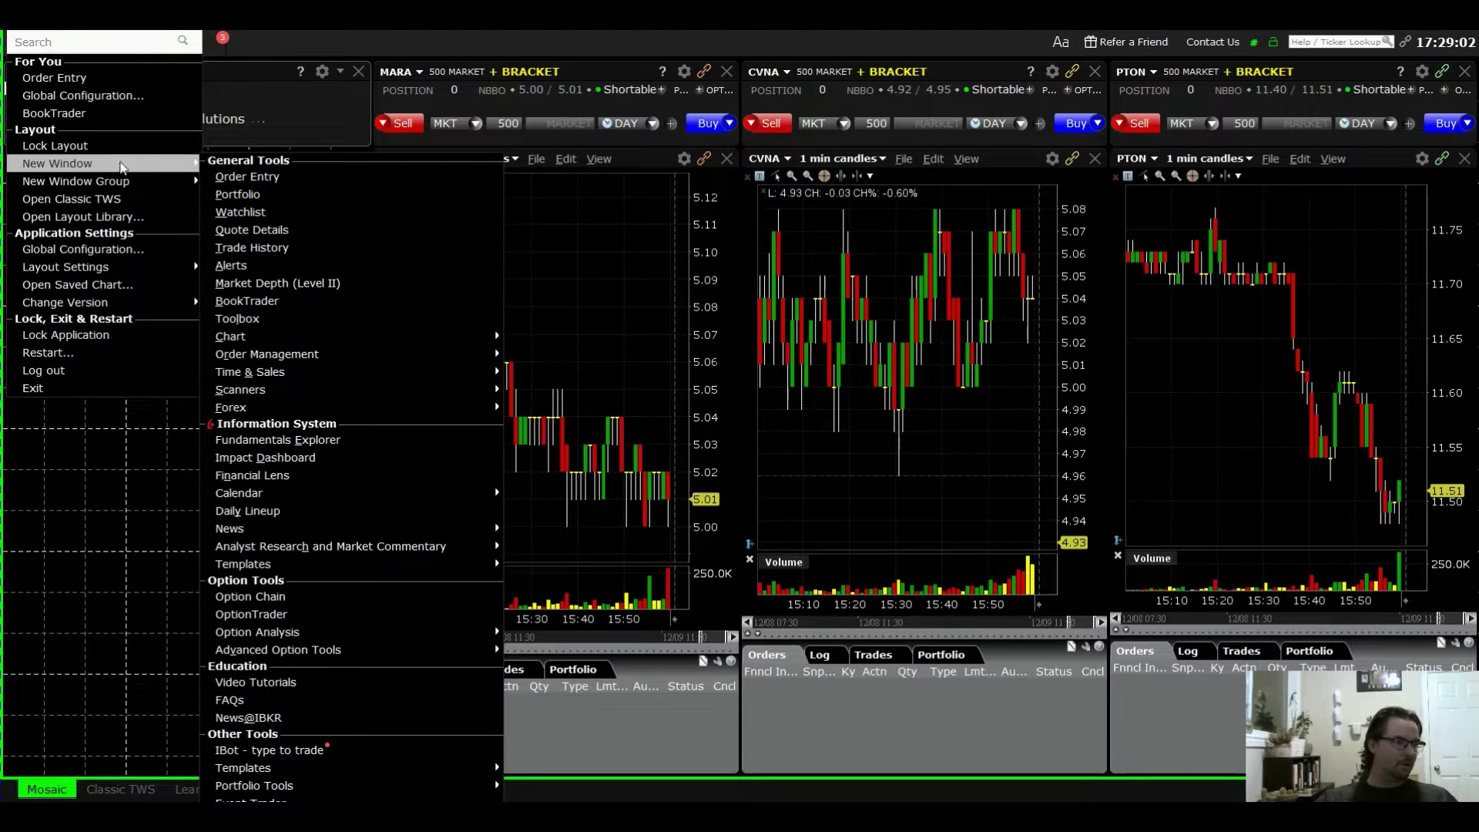
pyautogui.moveTo(263, 337)
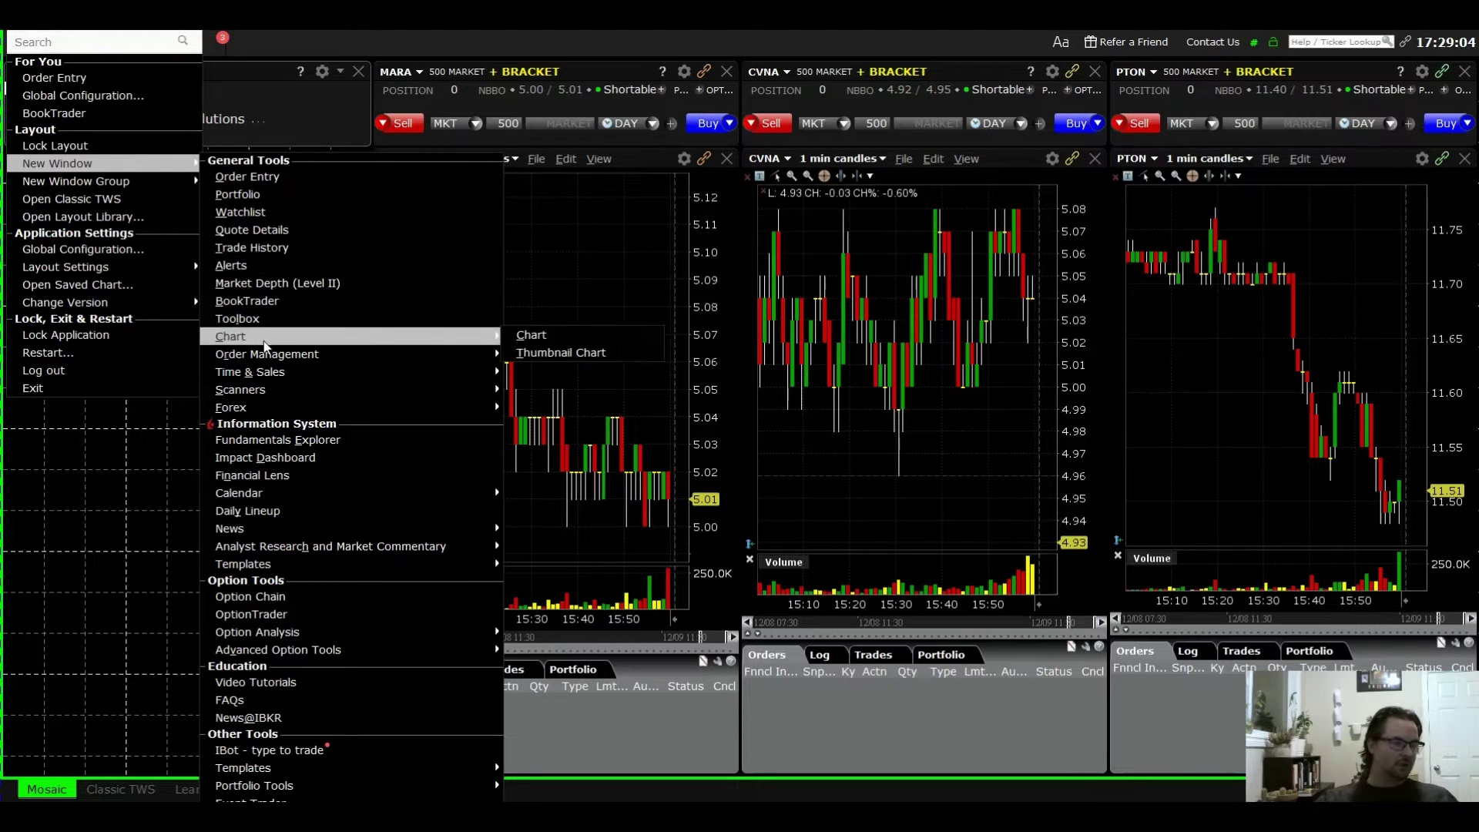
pyautogui.click(544, 338)
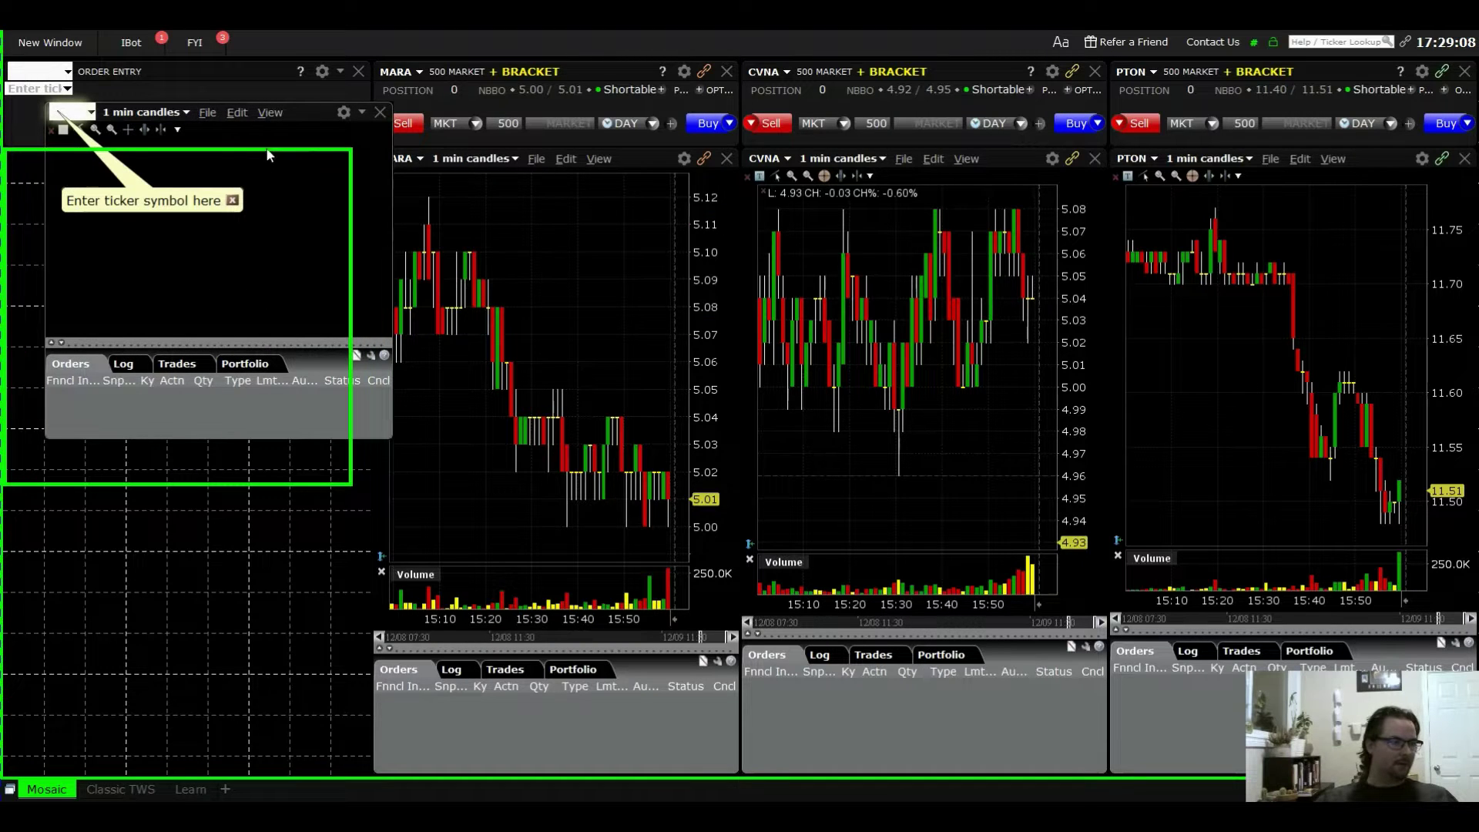
pyautogui.click(291, 201)
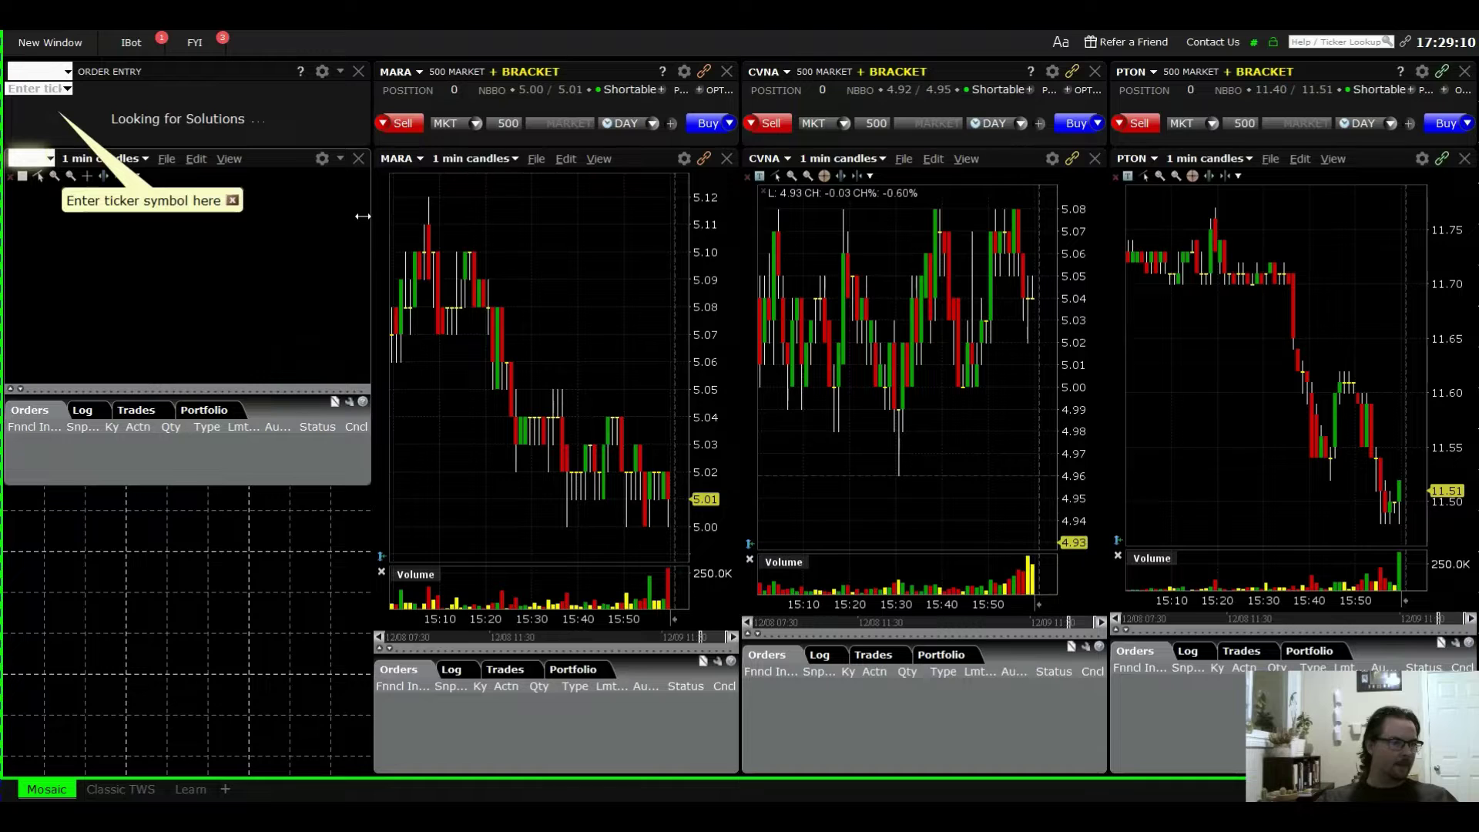
pyautogui.moveTo(176, 483); pyautogui.dragTo(160, 766)
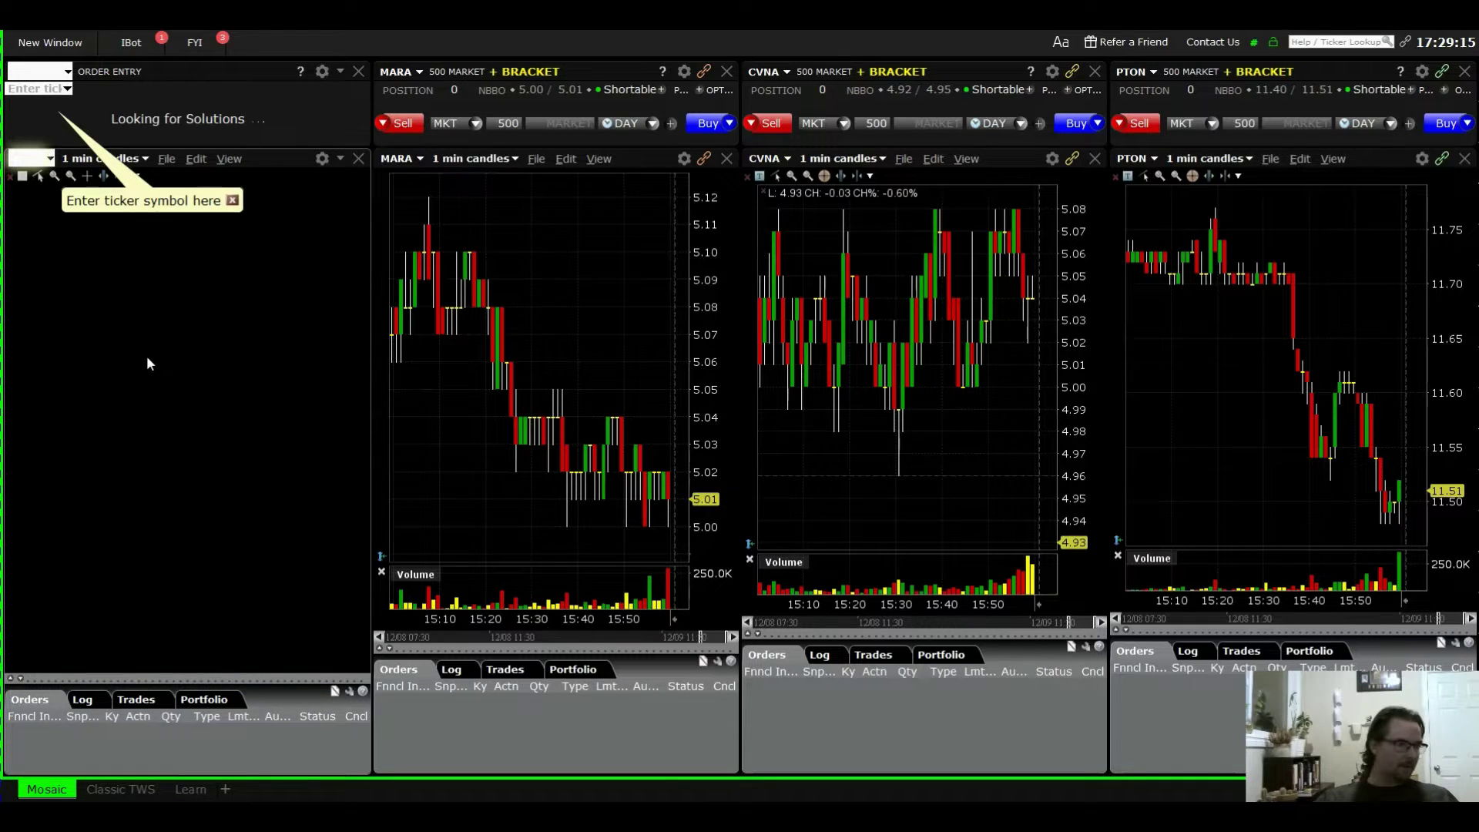
# Link the new Order Entry and the new chart together by assigning both to Group 1.
pyautogui.click(339, 72)
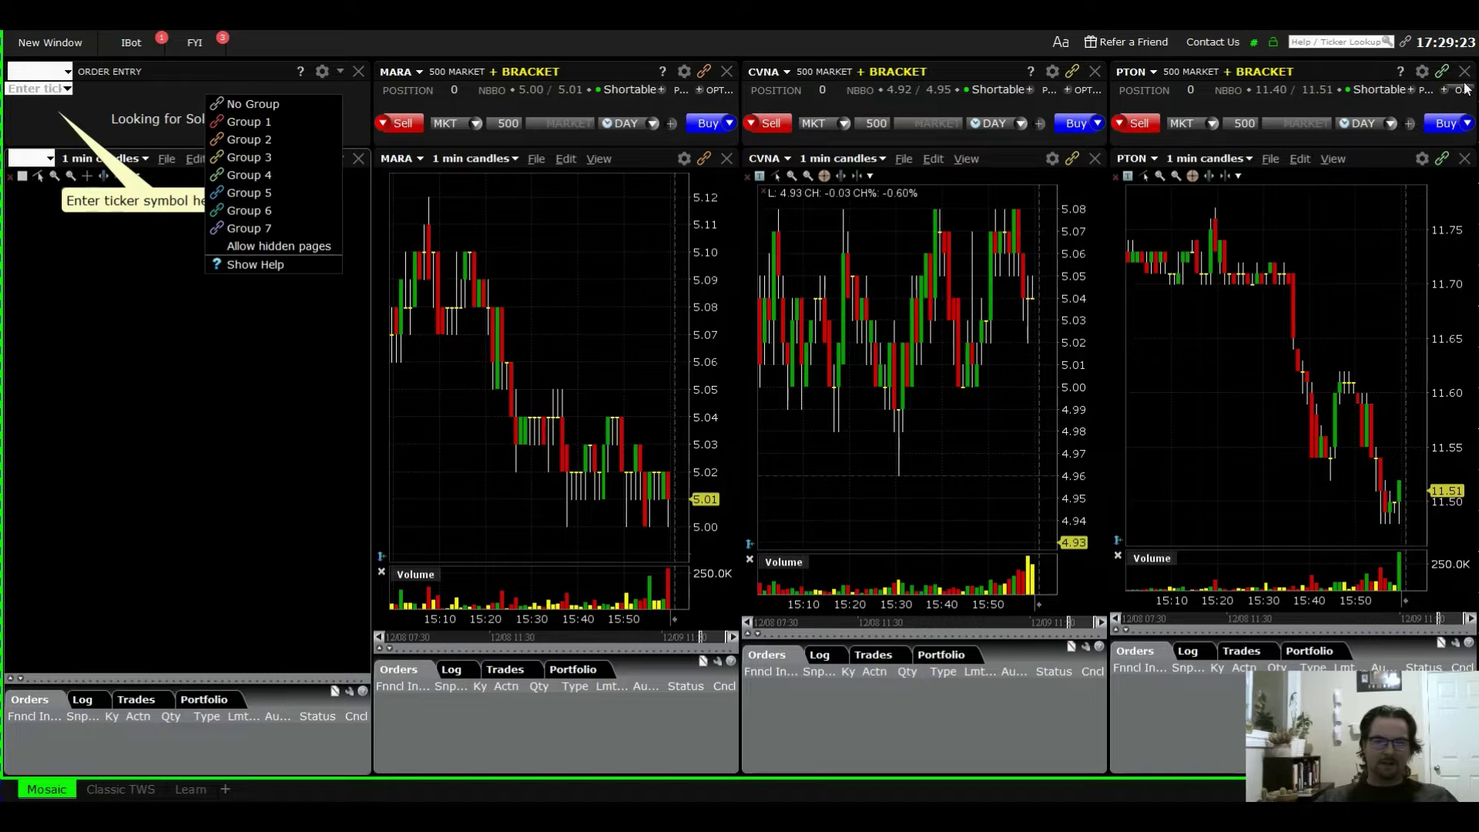
pyautogui.click(264, 121)
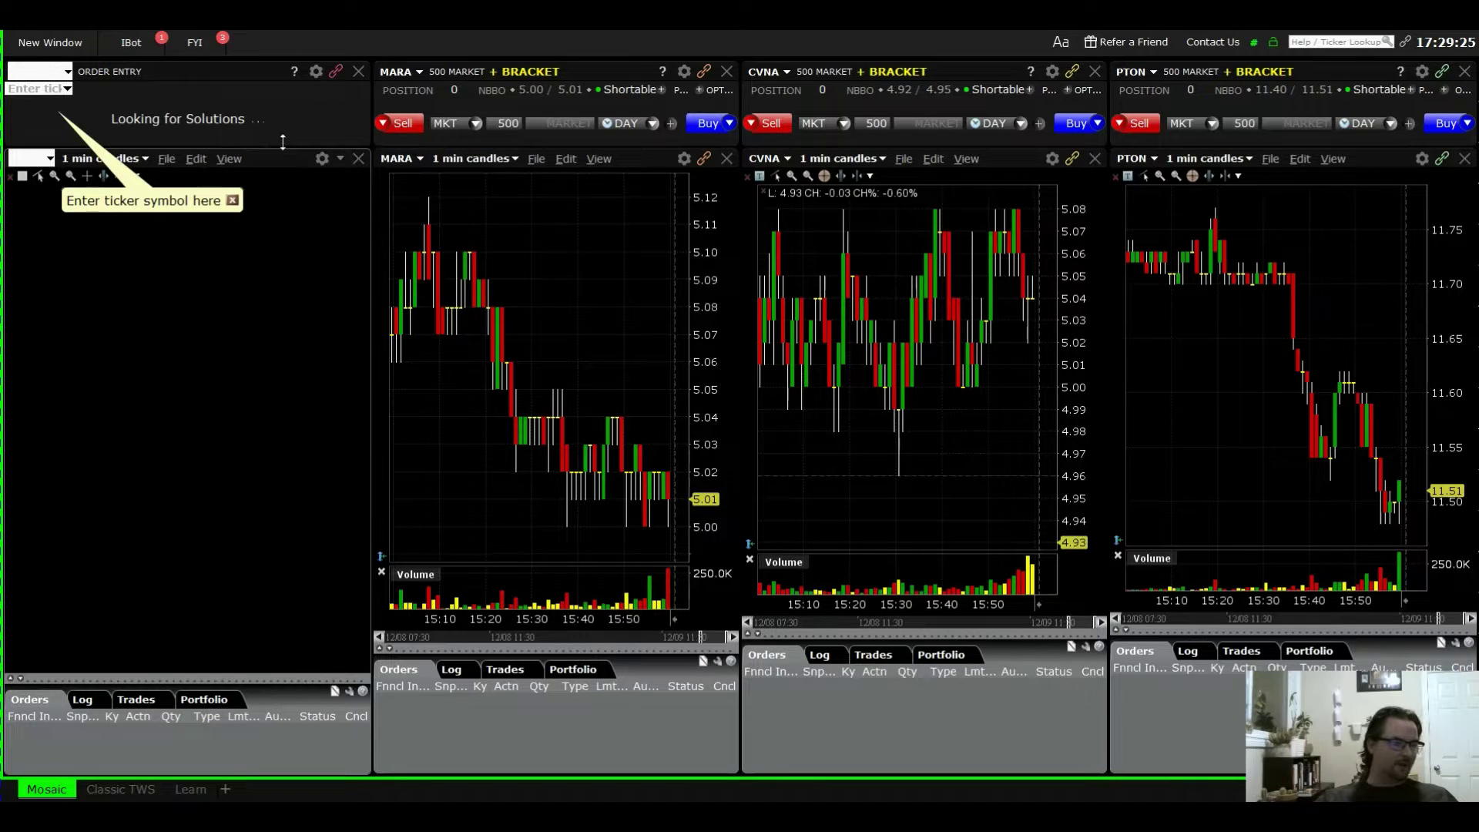
pyautogui.click(339, 164)
pyautogui.click(274, 202)
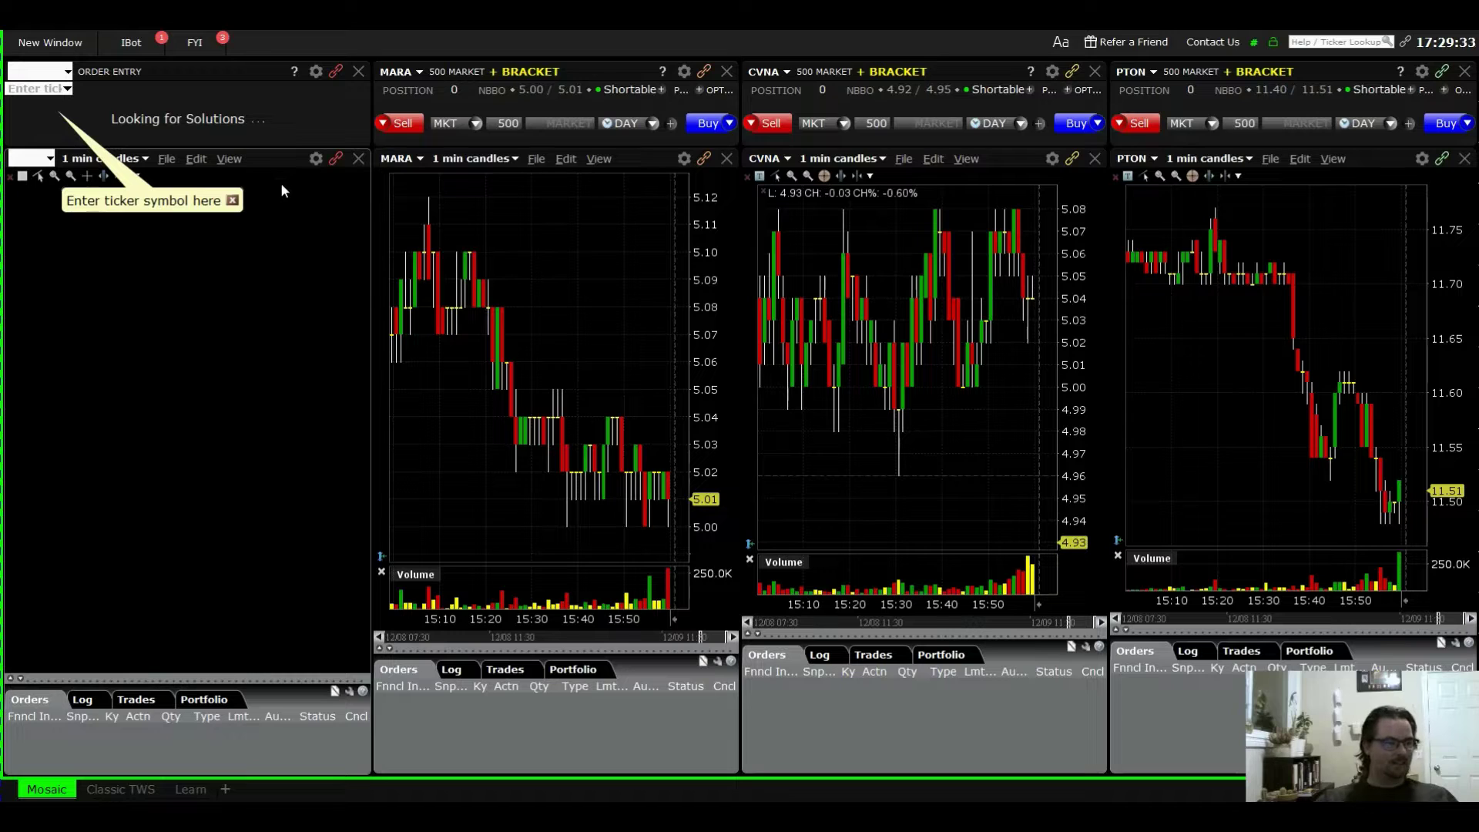
# Dismiss the ticker hint and load the Coinbase stock COIN into the new Order Entry window.
pyautogui.click(232, 200)
pyautogui.click(33, 73)
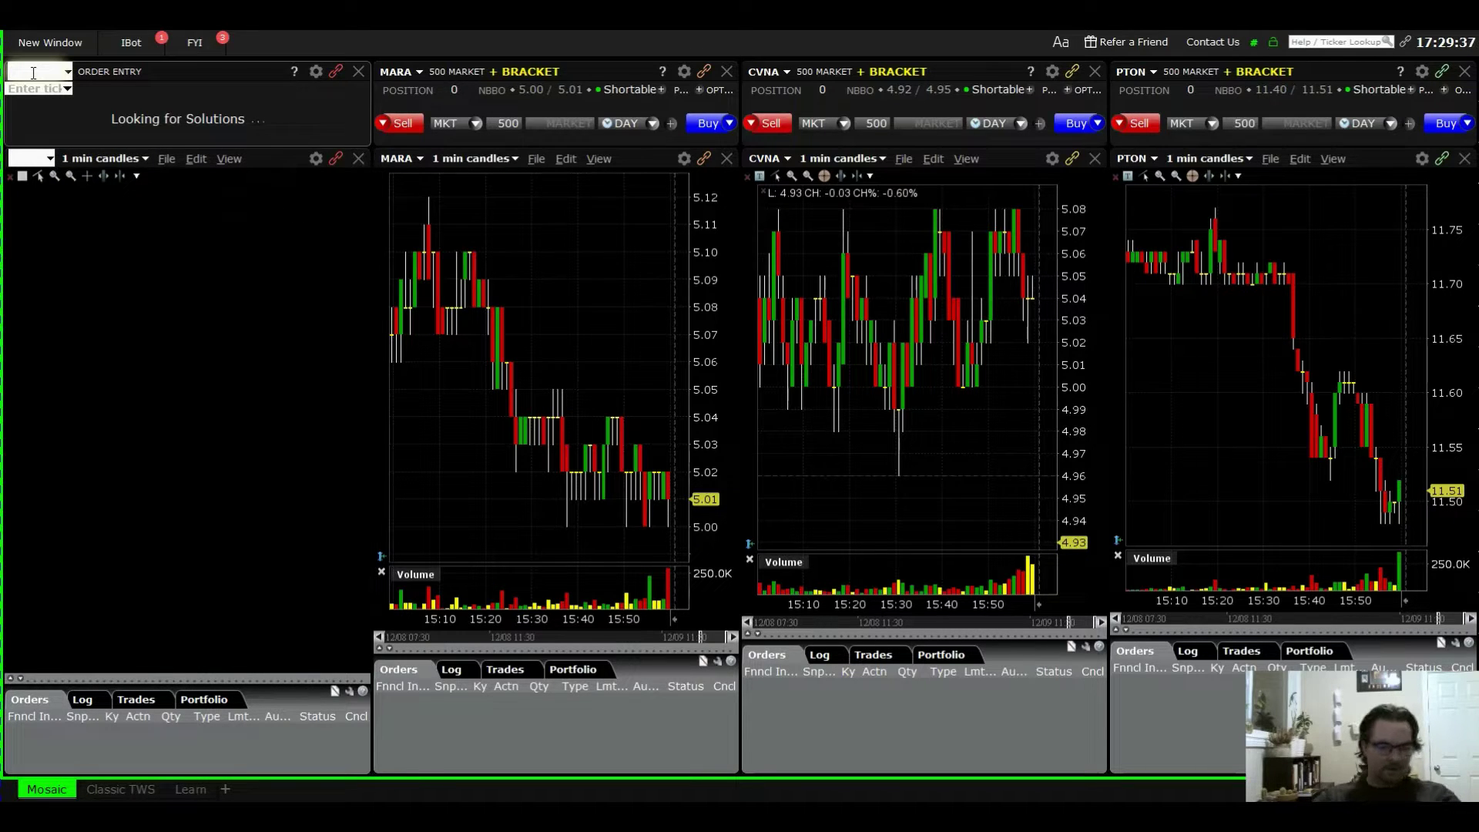
pyautogui.write('COIN')
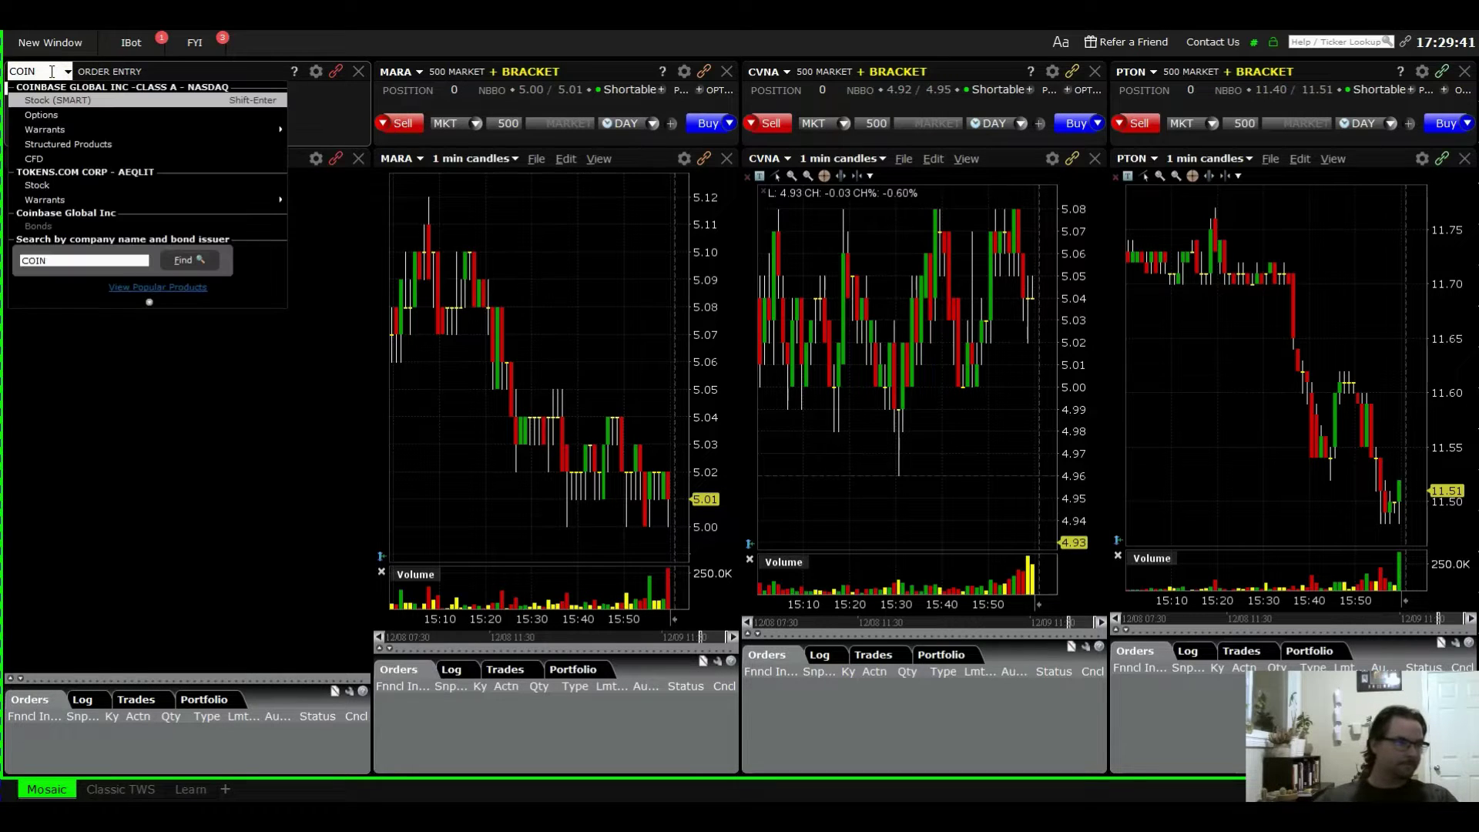
pyautogui.click(99, 121)
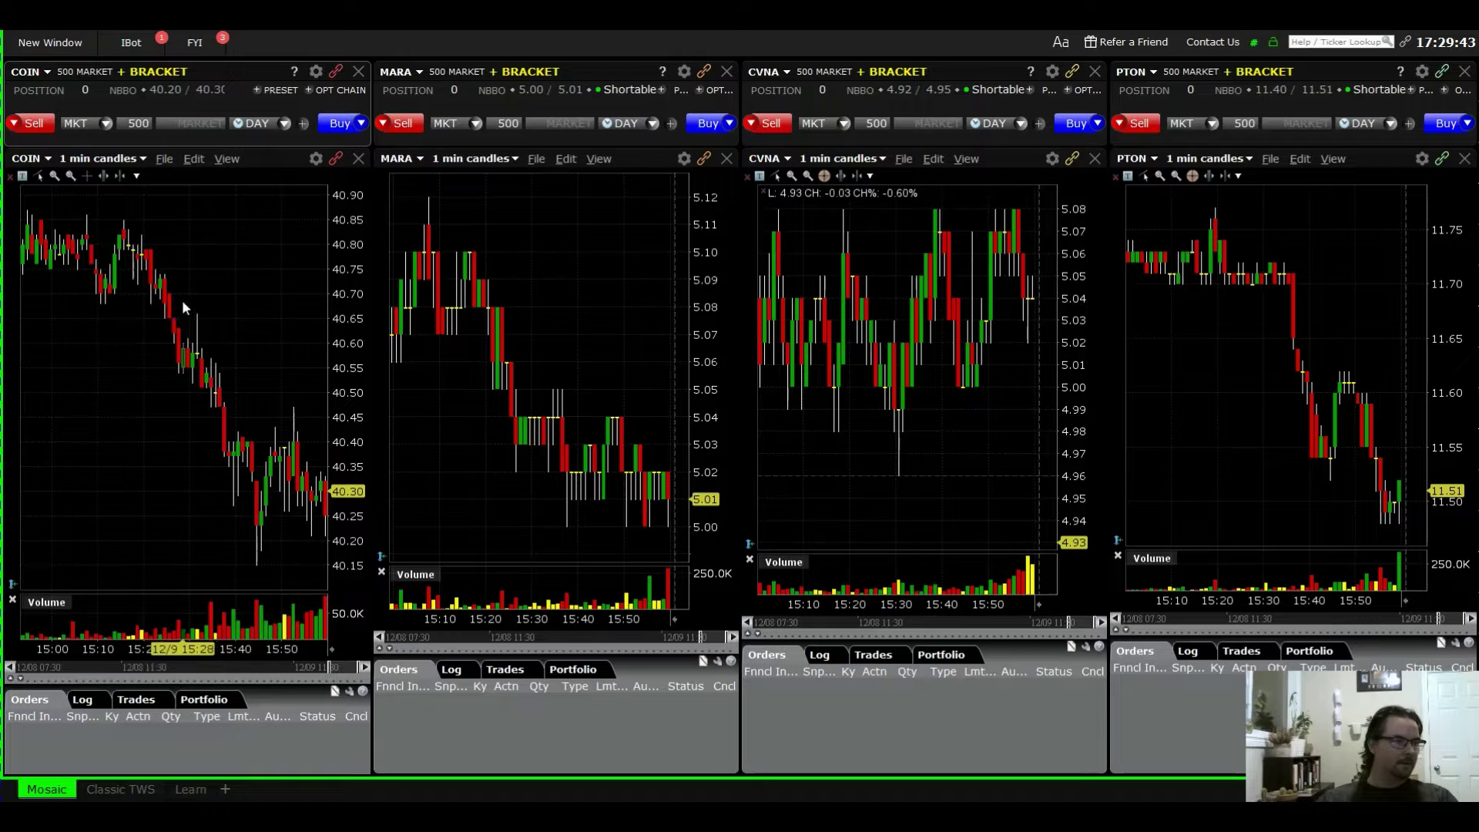
# Change the symbol of the Group 1 Order Entry and chart to AFRM using the recent tickers.
pyautogui.click(25, 77)
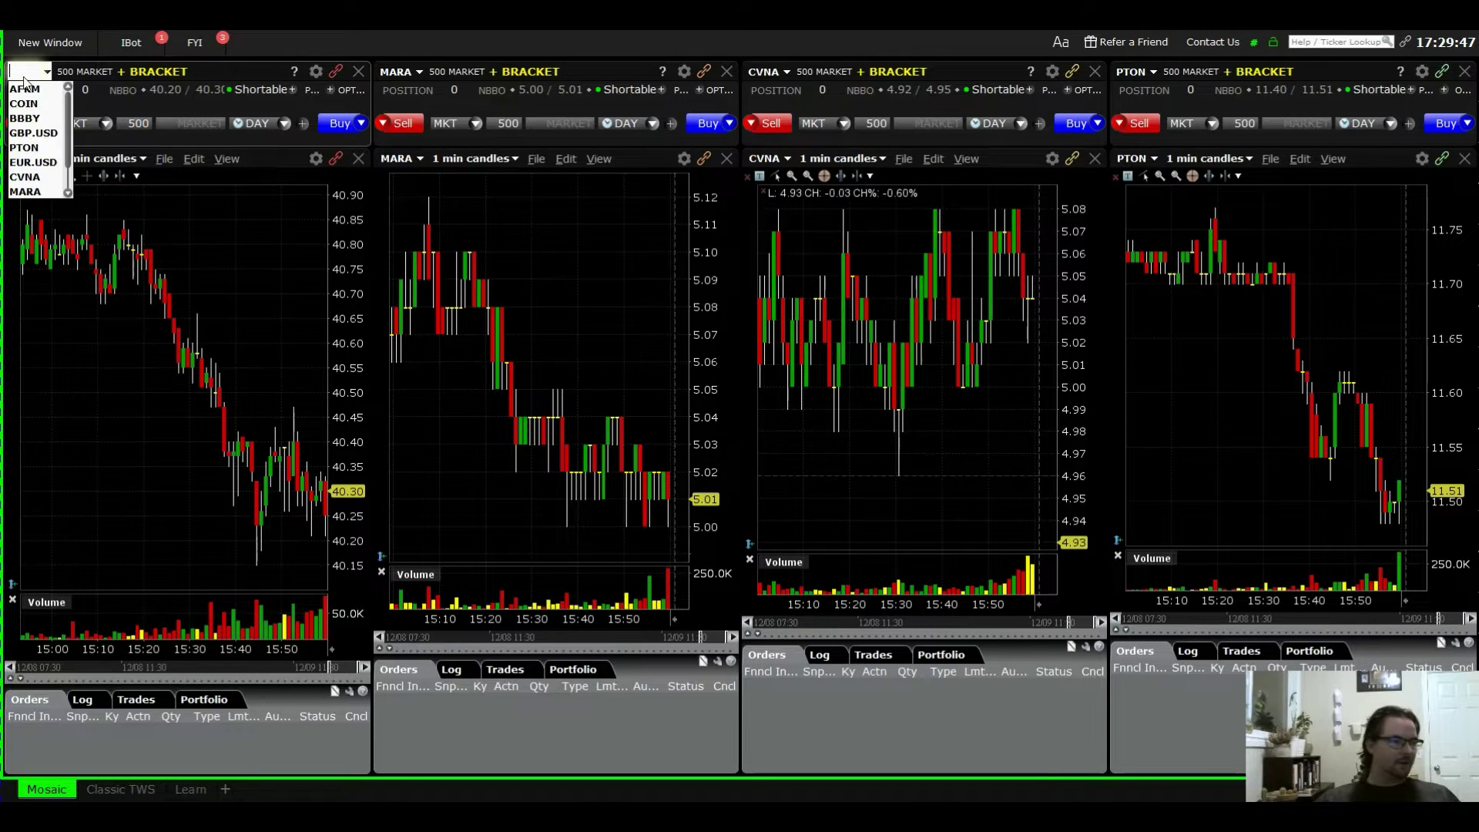
pyautogui.click(28, 90)
pyautogui.click(21, 74)
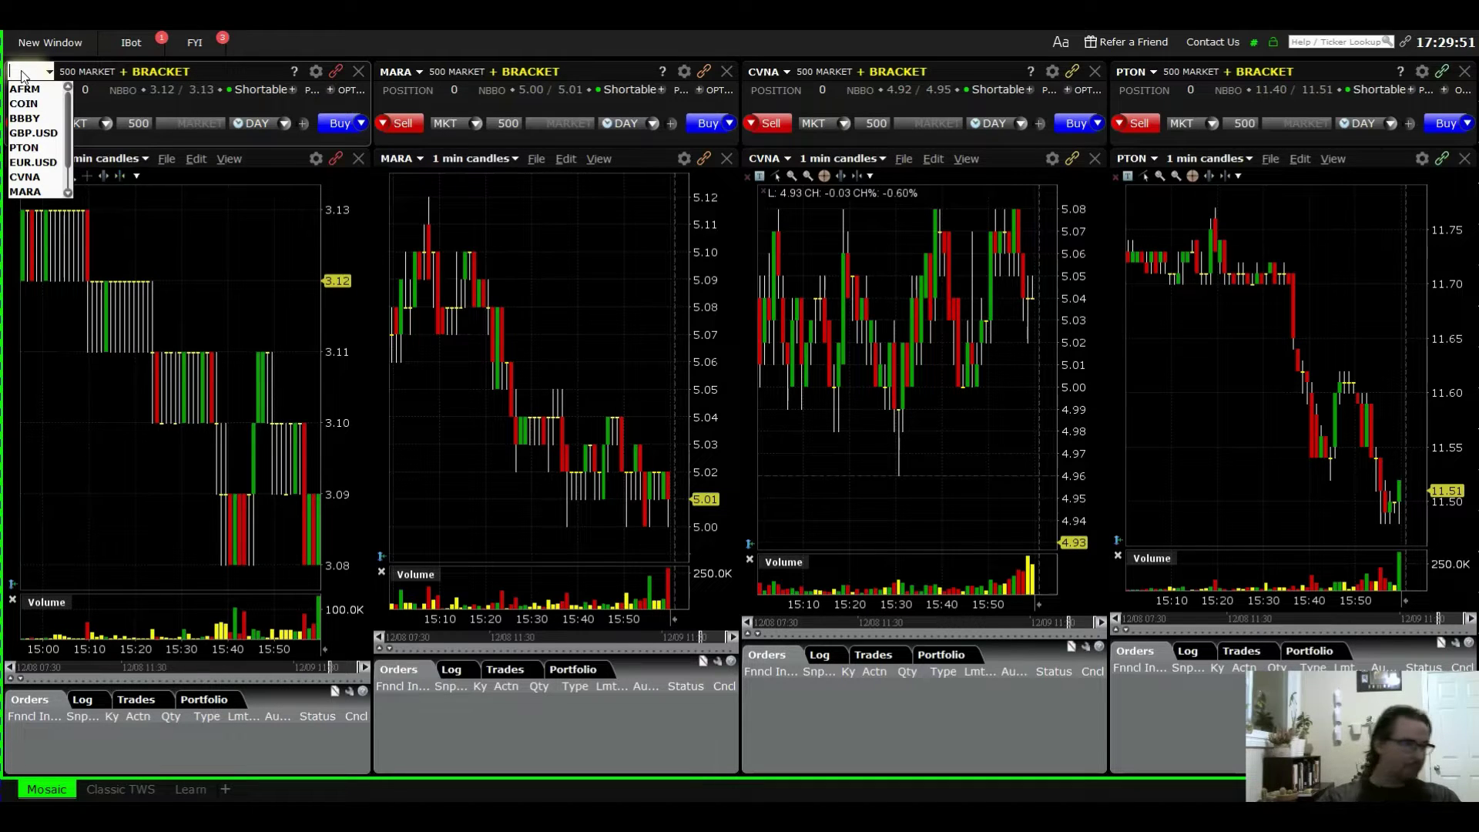
pyautogui.click(25, 88)
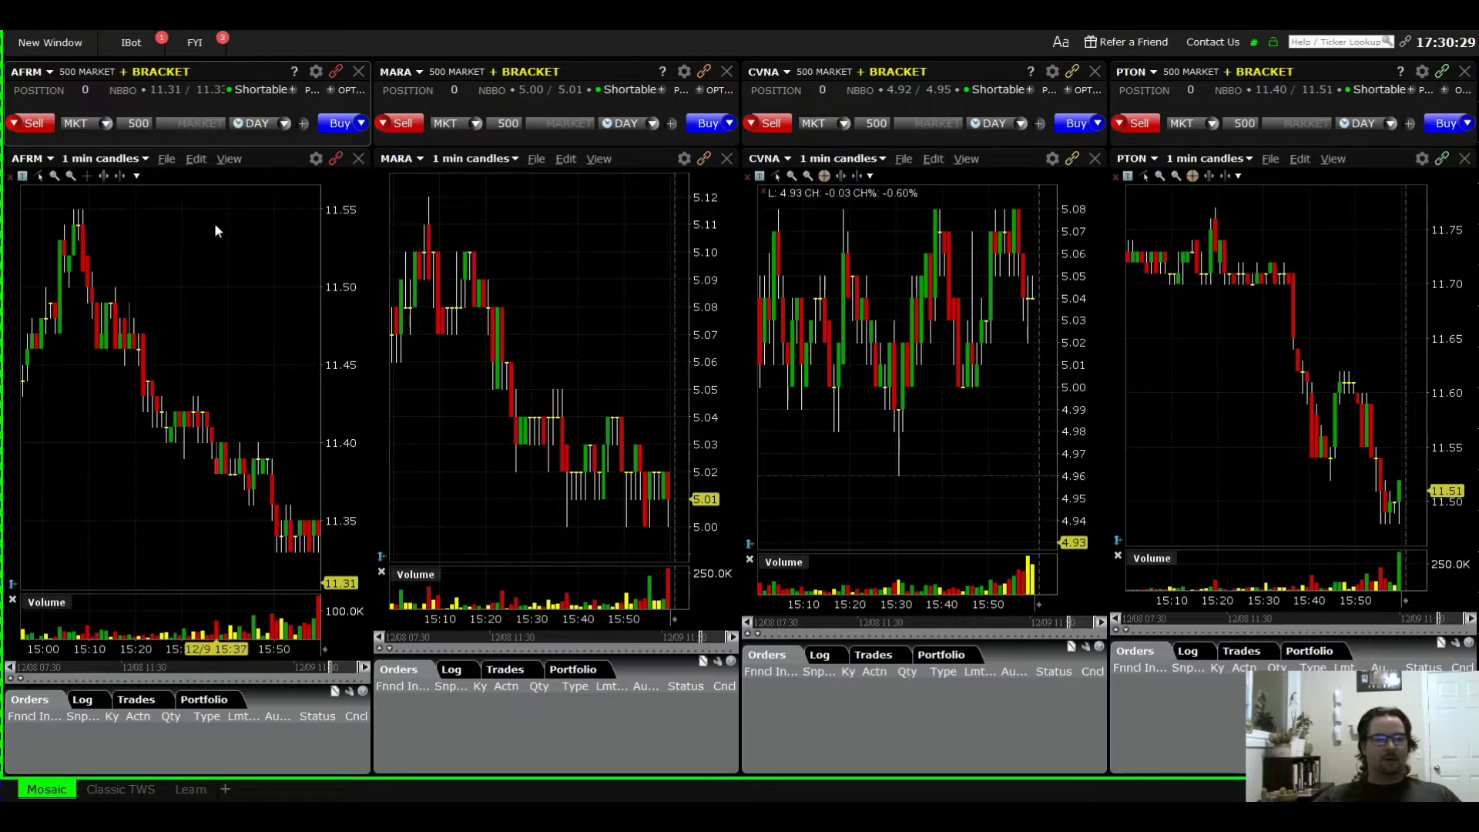
# Review the Order Entry tool style settings from the AFRM order window and close them without changes.
pyautogui.click(317, 72)
pyautogui.click(350, 90)
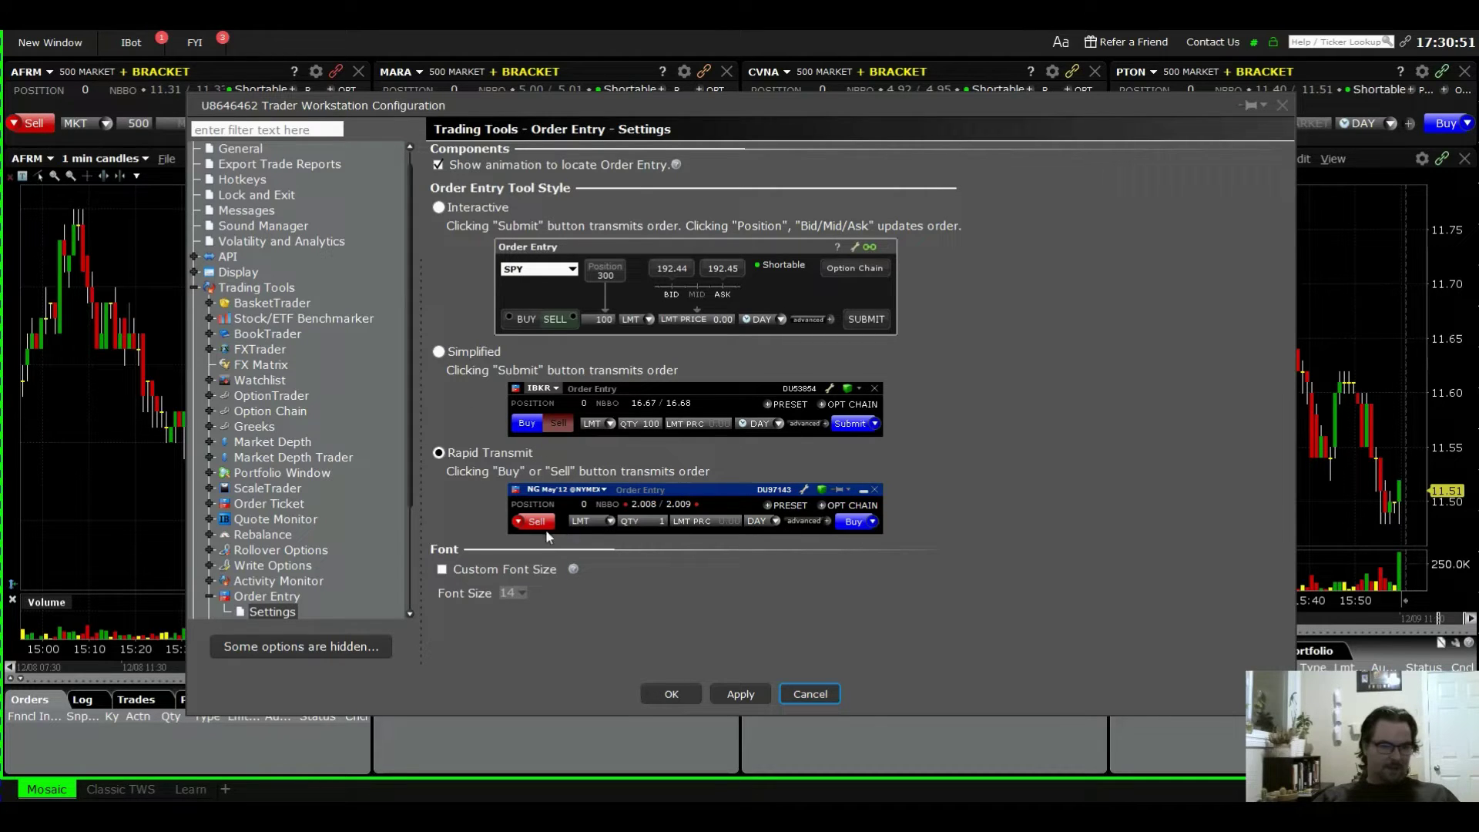
pyautogui.click(809, 698)
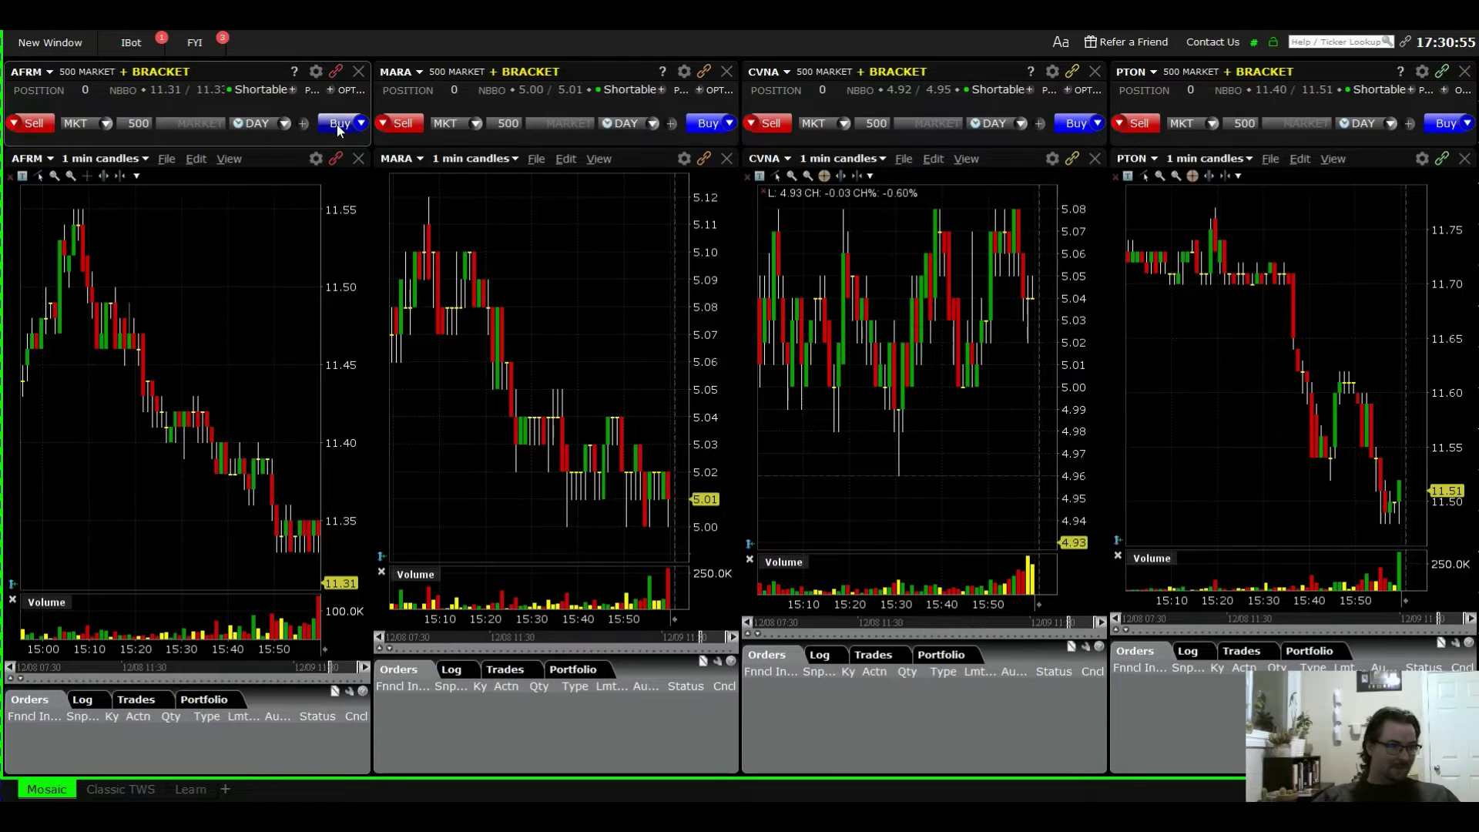
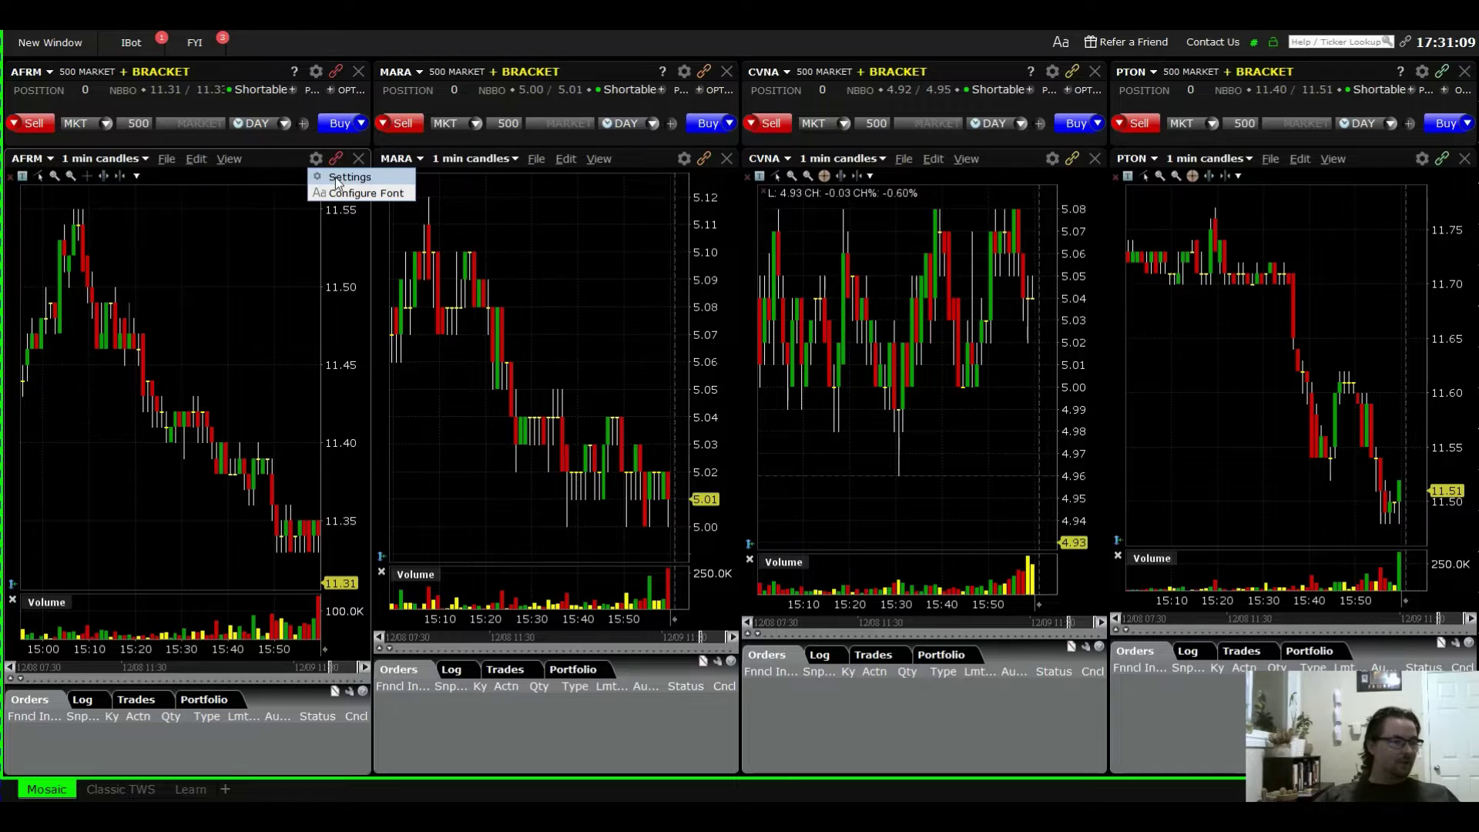
# Hide the chart toolbar in the AFRM chart's settings, apply the change, and turn the toolbar back on.
pyautogui.click(336, 177)
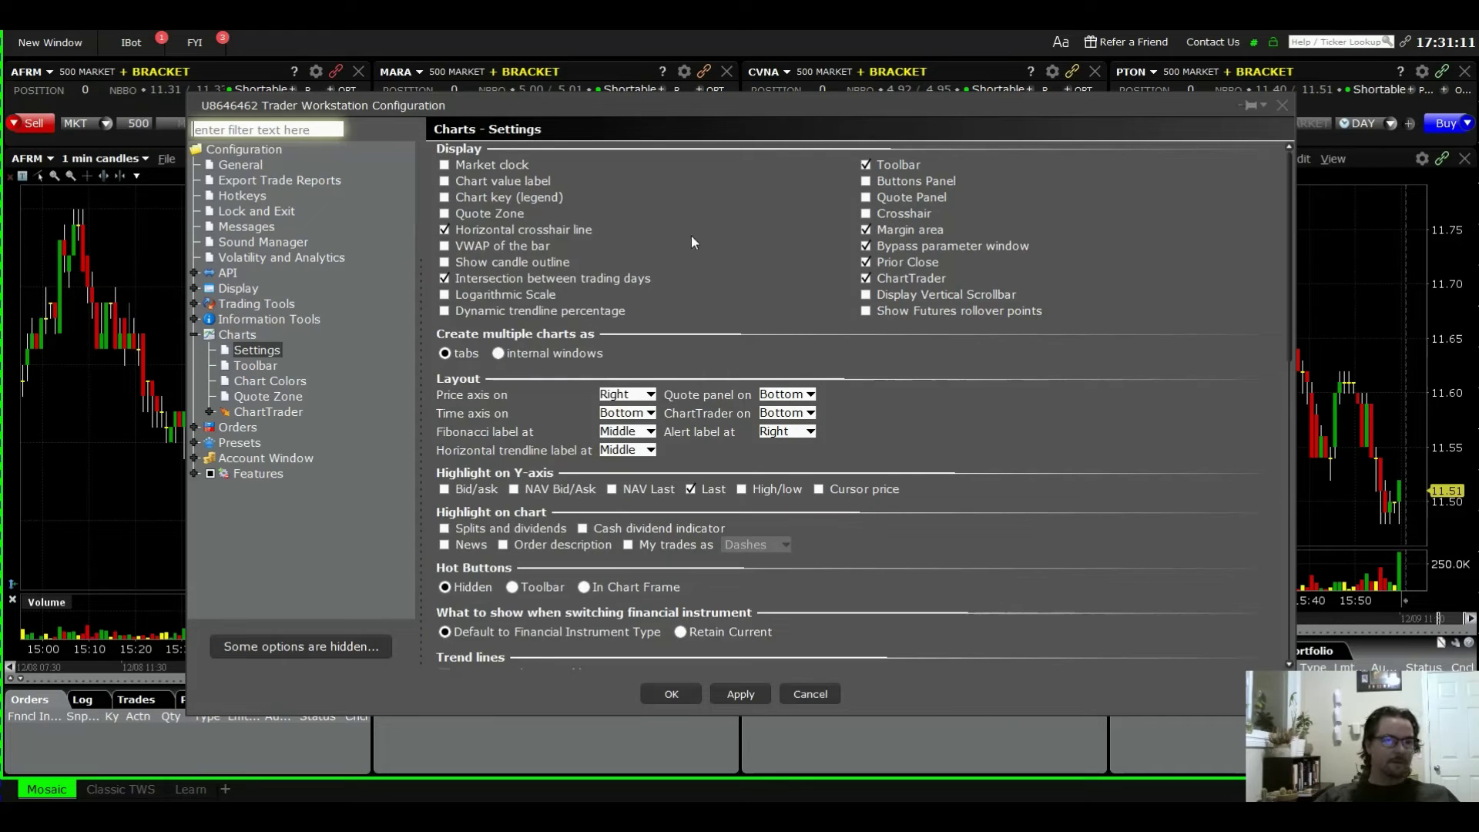
pyautogui.moveTo(840, 109); pyautogui.dragTo(935, 110)
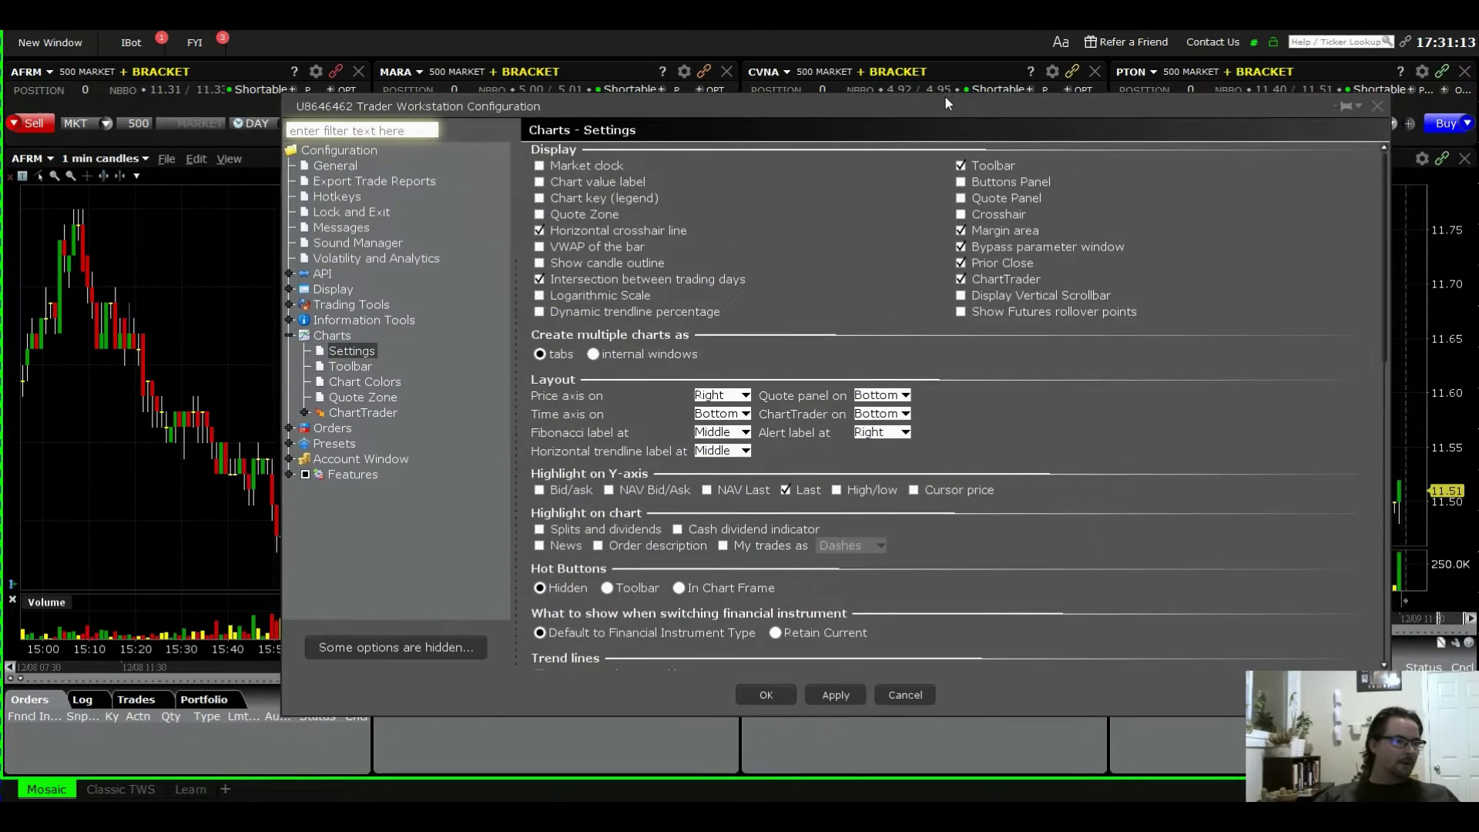
pyautogui.click(961, 165)
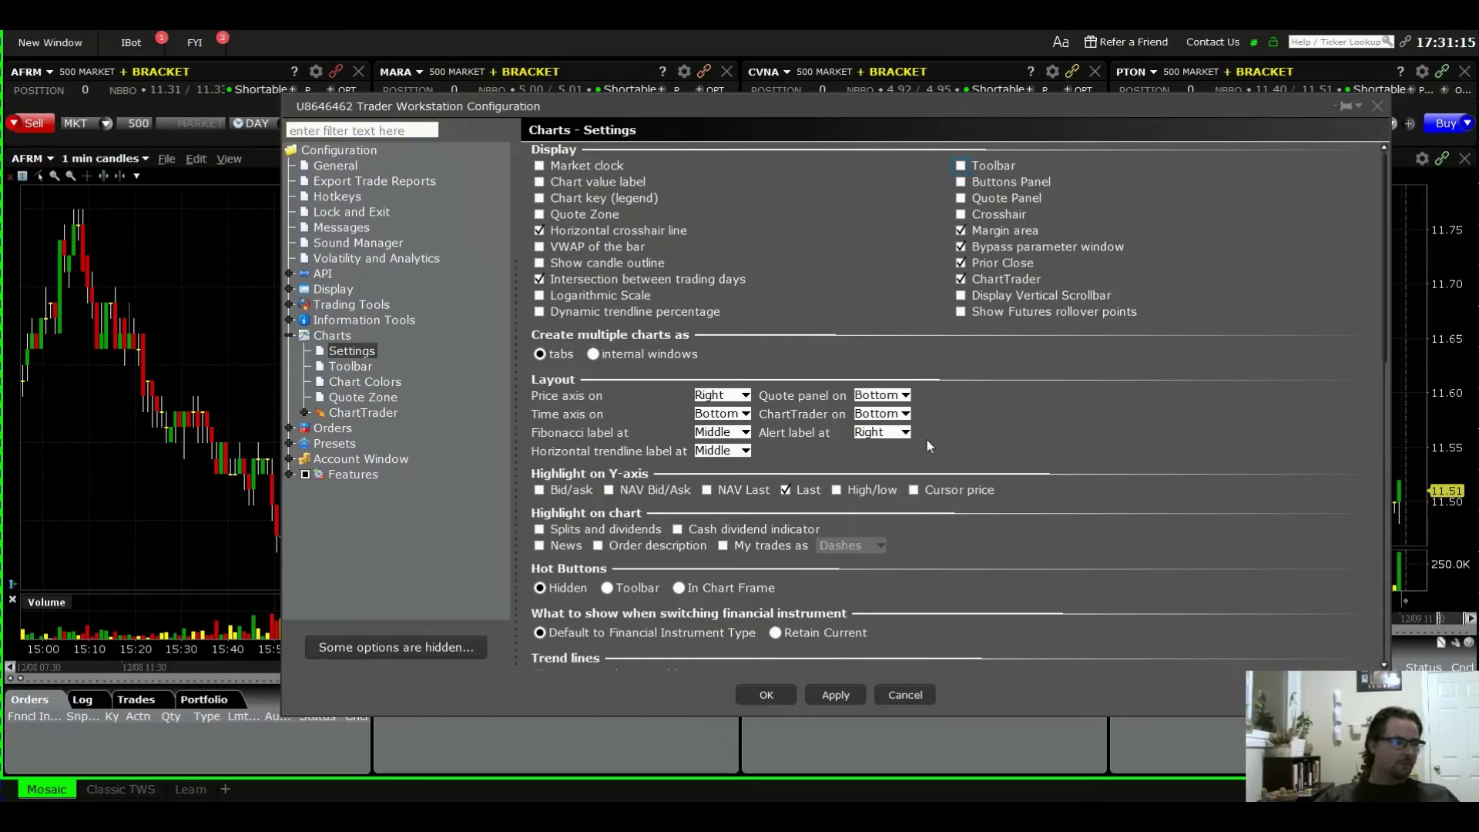
pyautogui.click(828, 696)
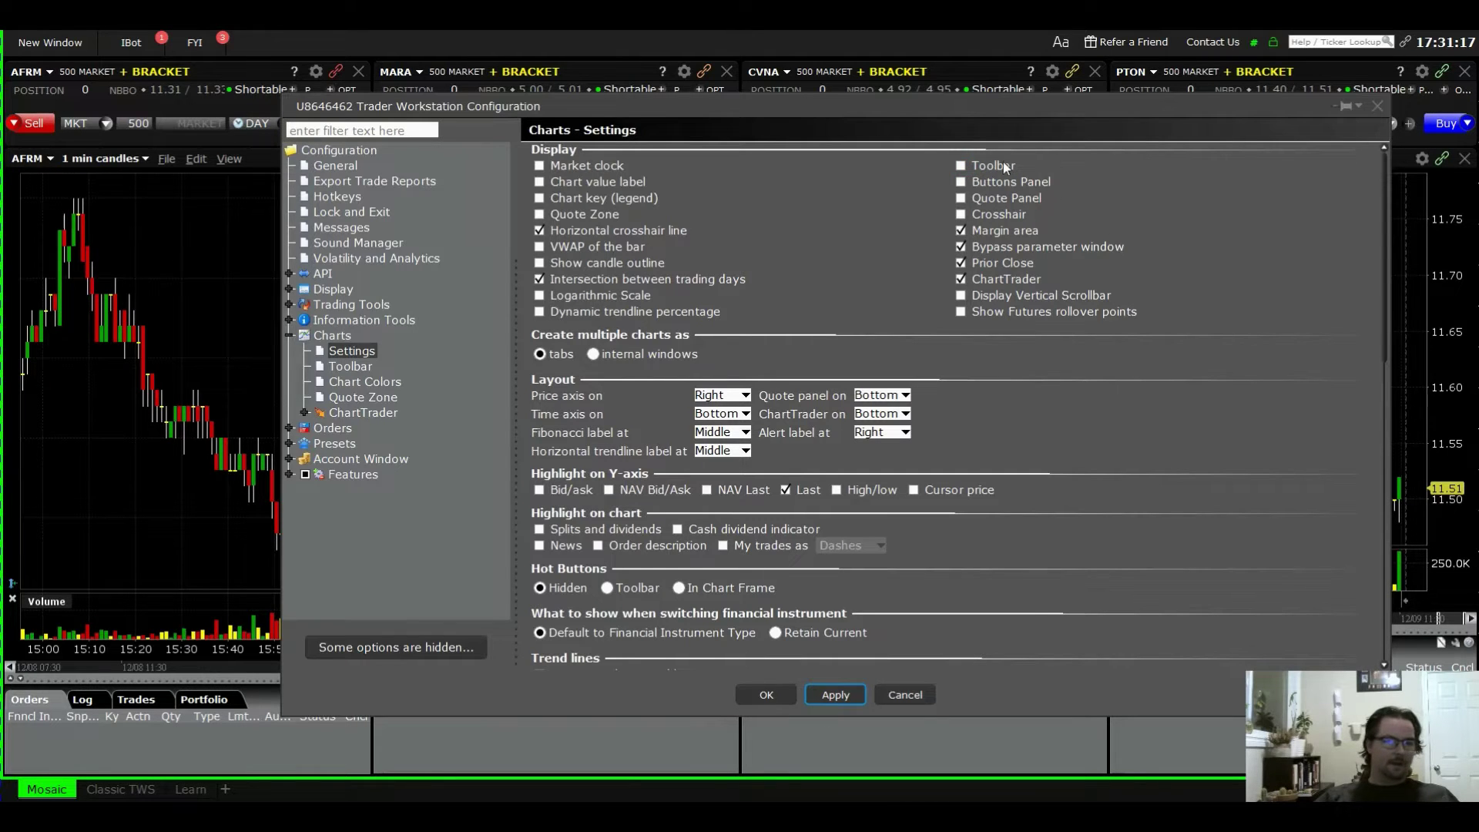
pyautogui.moveTo(1060, 108); pyautogui.dragTo(963, 133)
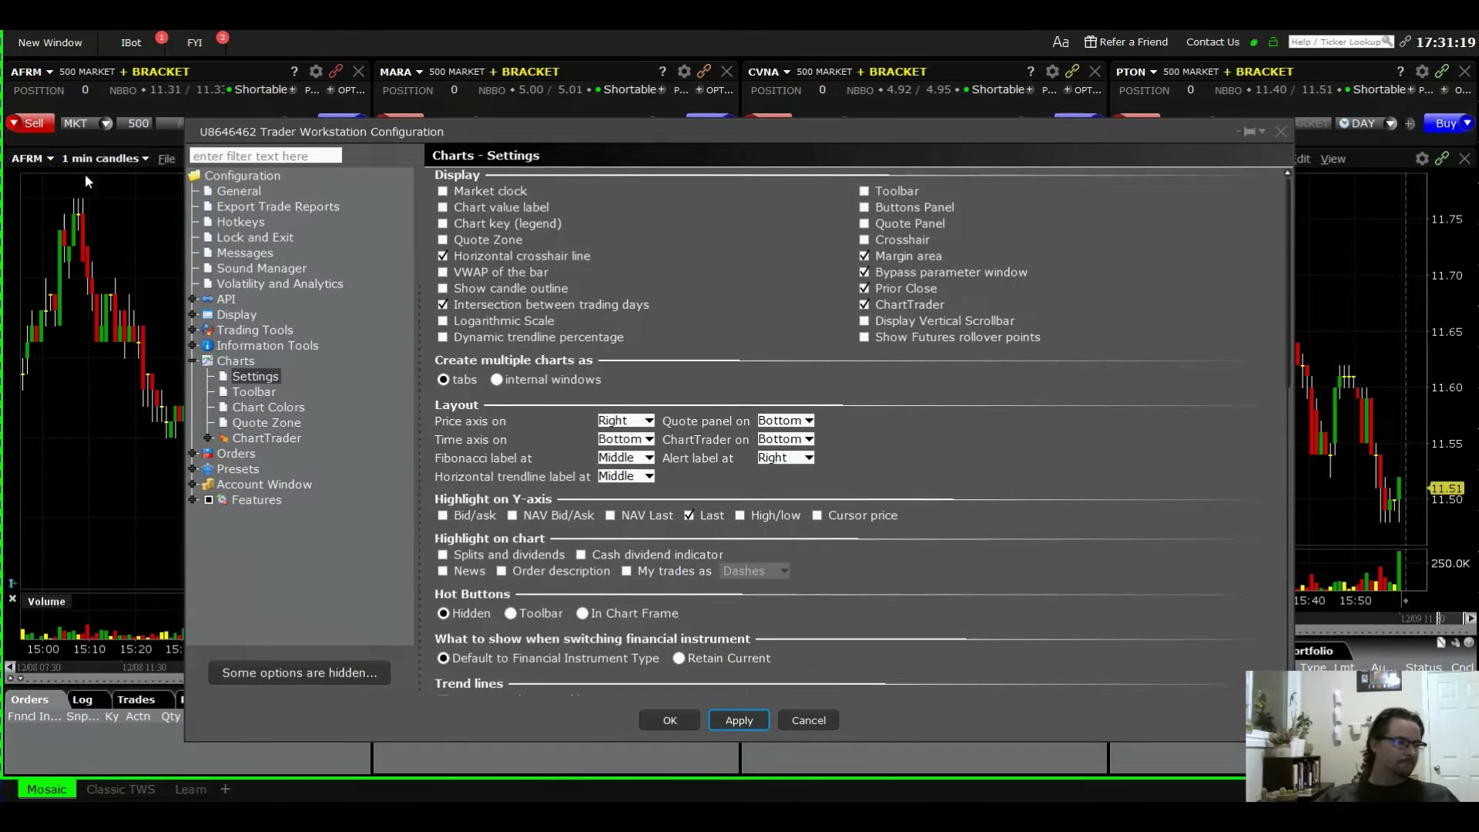
pyautogui.click(864, 192)
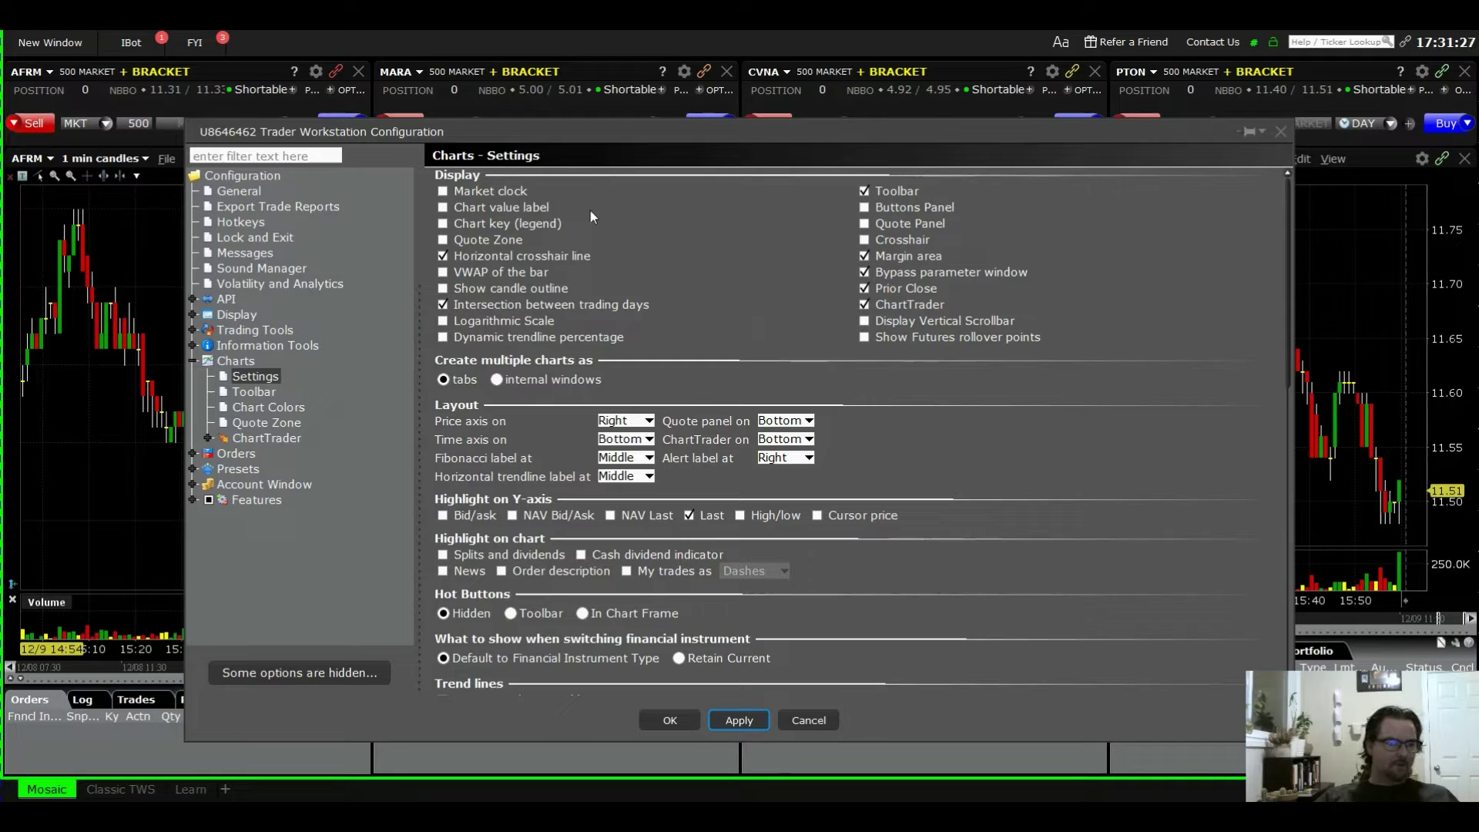
# Review the chart display, tool tip, position indicator and order display settings, and close the configuration.
pyautogui.moveTo(1042, 117)
pyautogui.mouseDown()
pyautogui.moveTo(651, 134)
pyautogui.moveTo(996, 293)
pyautogui.moveTo(995, 317)
pyautogui.moveTo(1077, 216)
pyautogui.moveTo(1081, 127)
pyautogui.moveTo(1027, 99)
pyautogui.mouseUp()
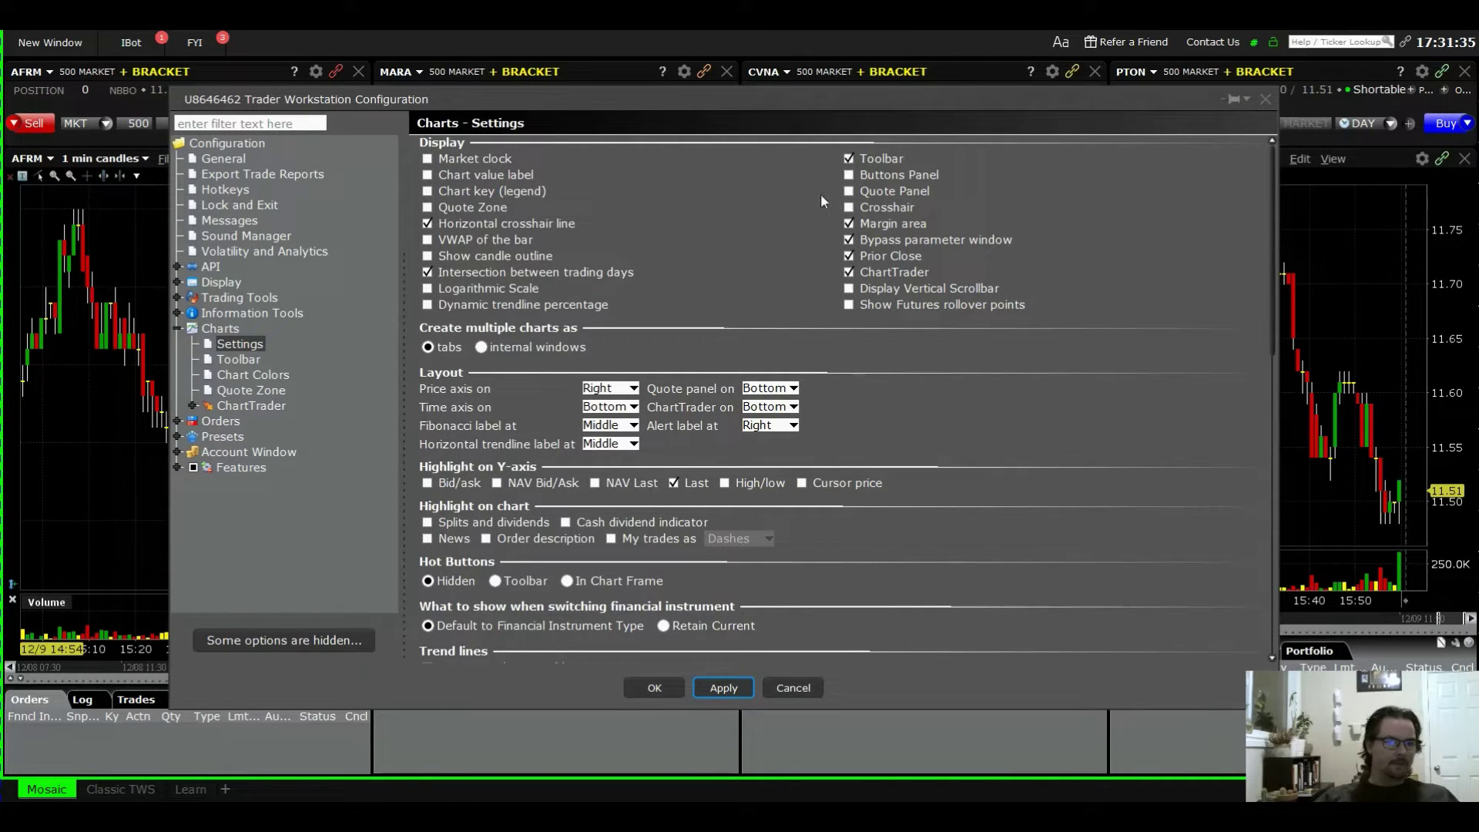
pyautogui.scroll(-6, 885, 337)
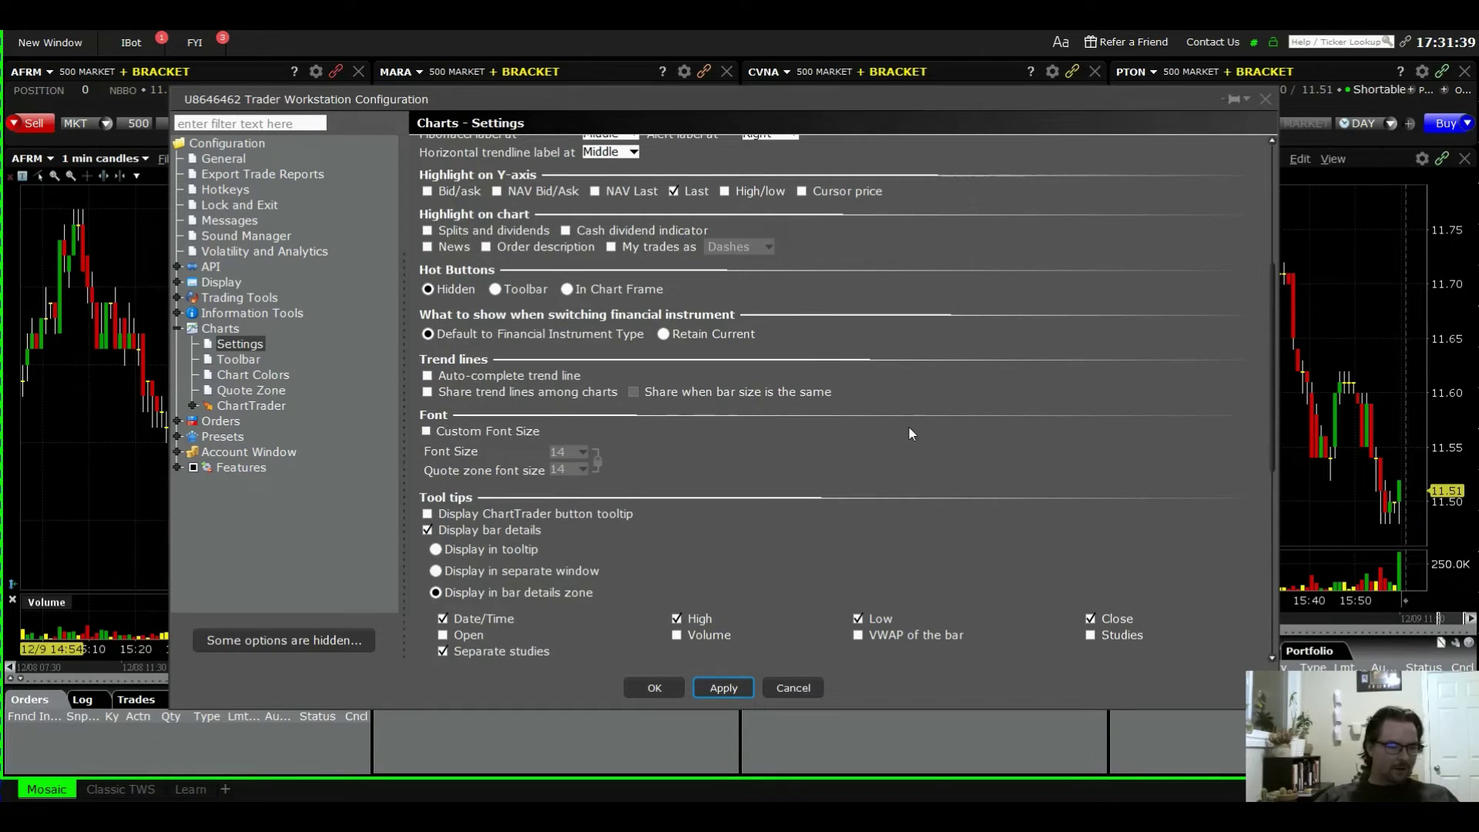
pyautogui.scroll(2, 681, 207)
pyautogui.scroll(-3, 963, 437)
pyautogui.scroll(1, 966, 434)
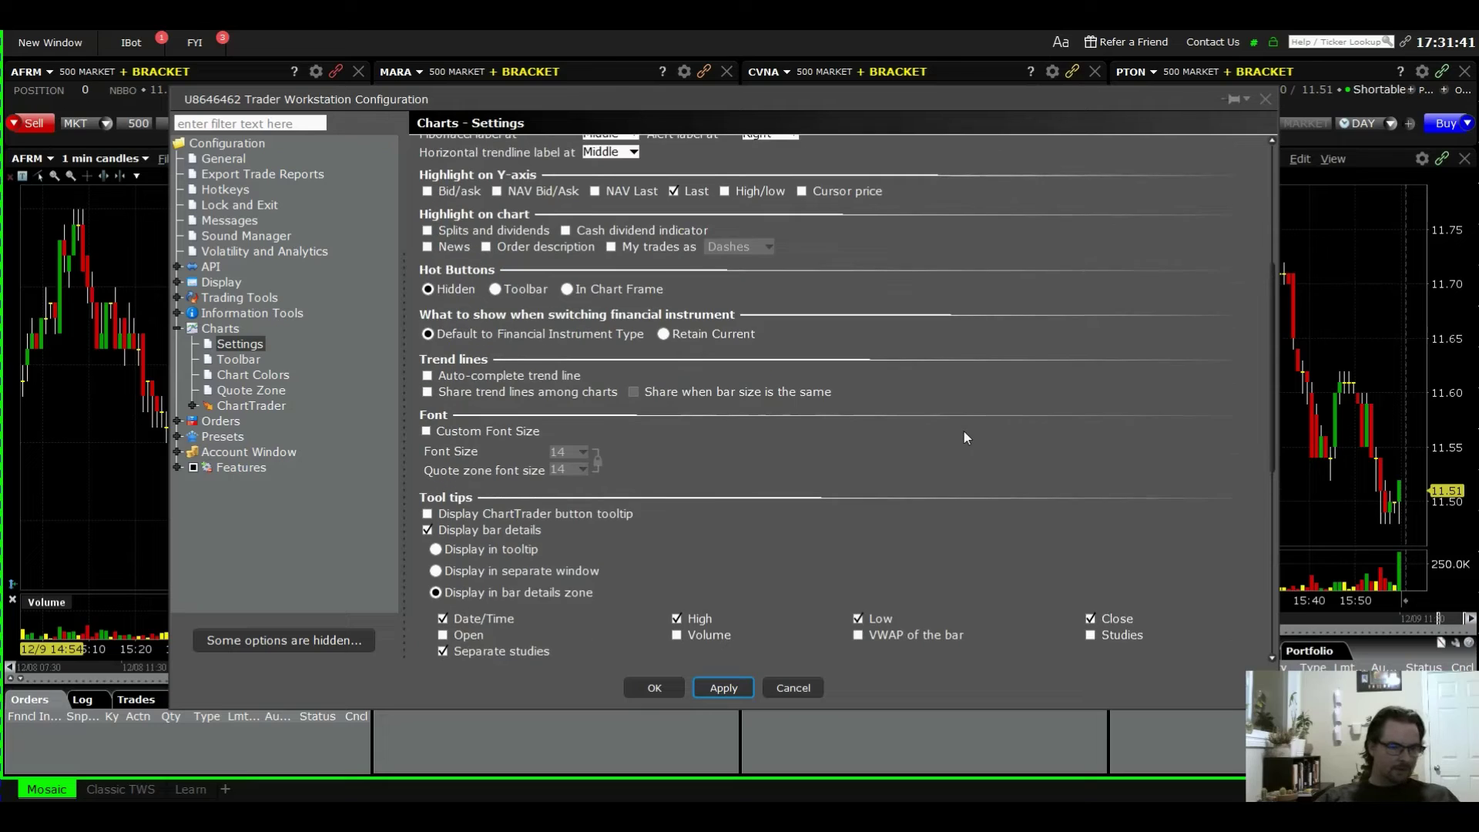
pyautogui.scroll(-1, 963, 432)
pyautogui.scroll(-2, 755, 482)
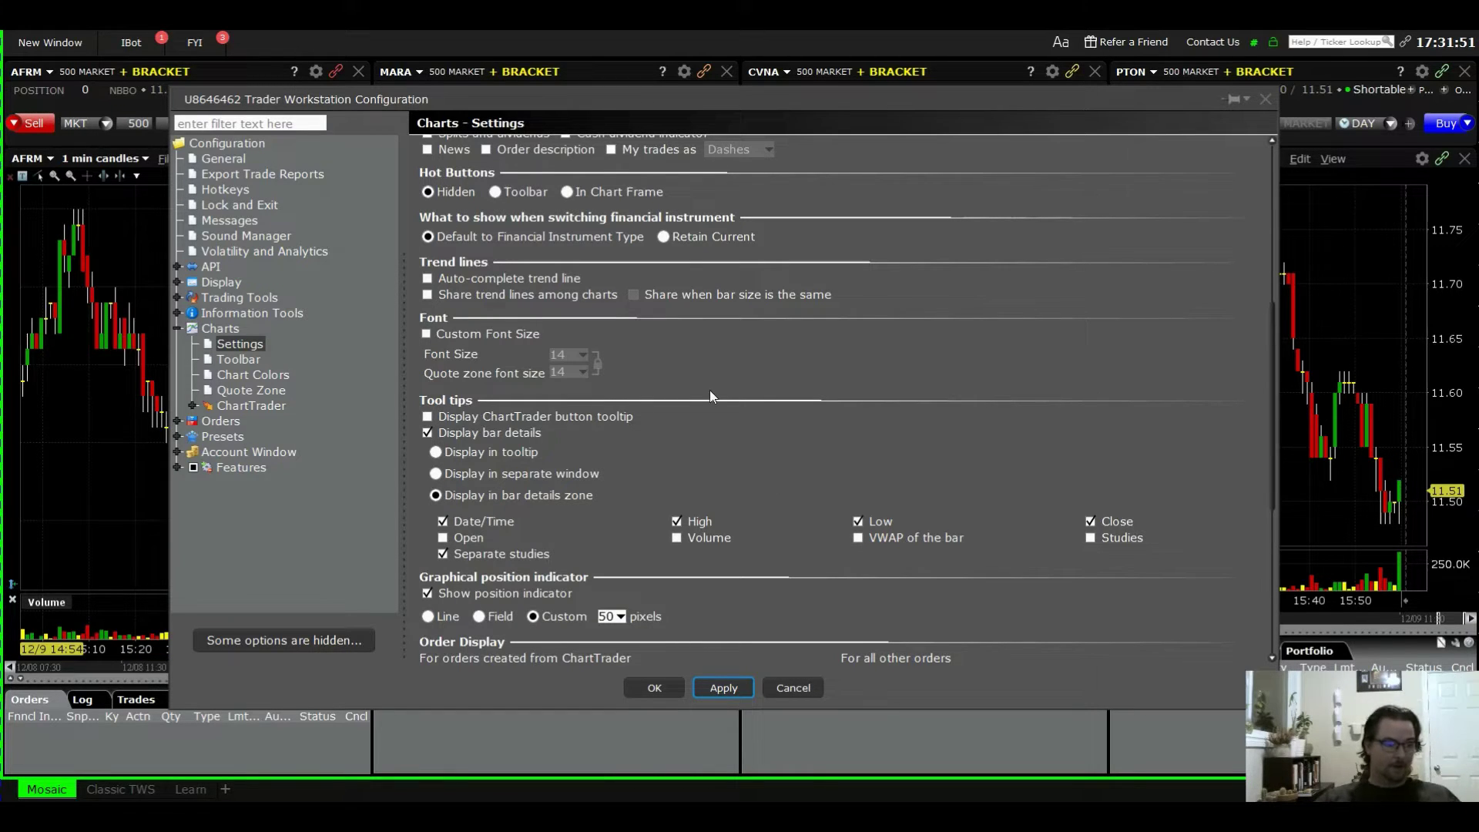
pyautogui.scroll(-1, 689, 425)
pyautogui.scroll(-3, 741, 405)
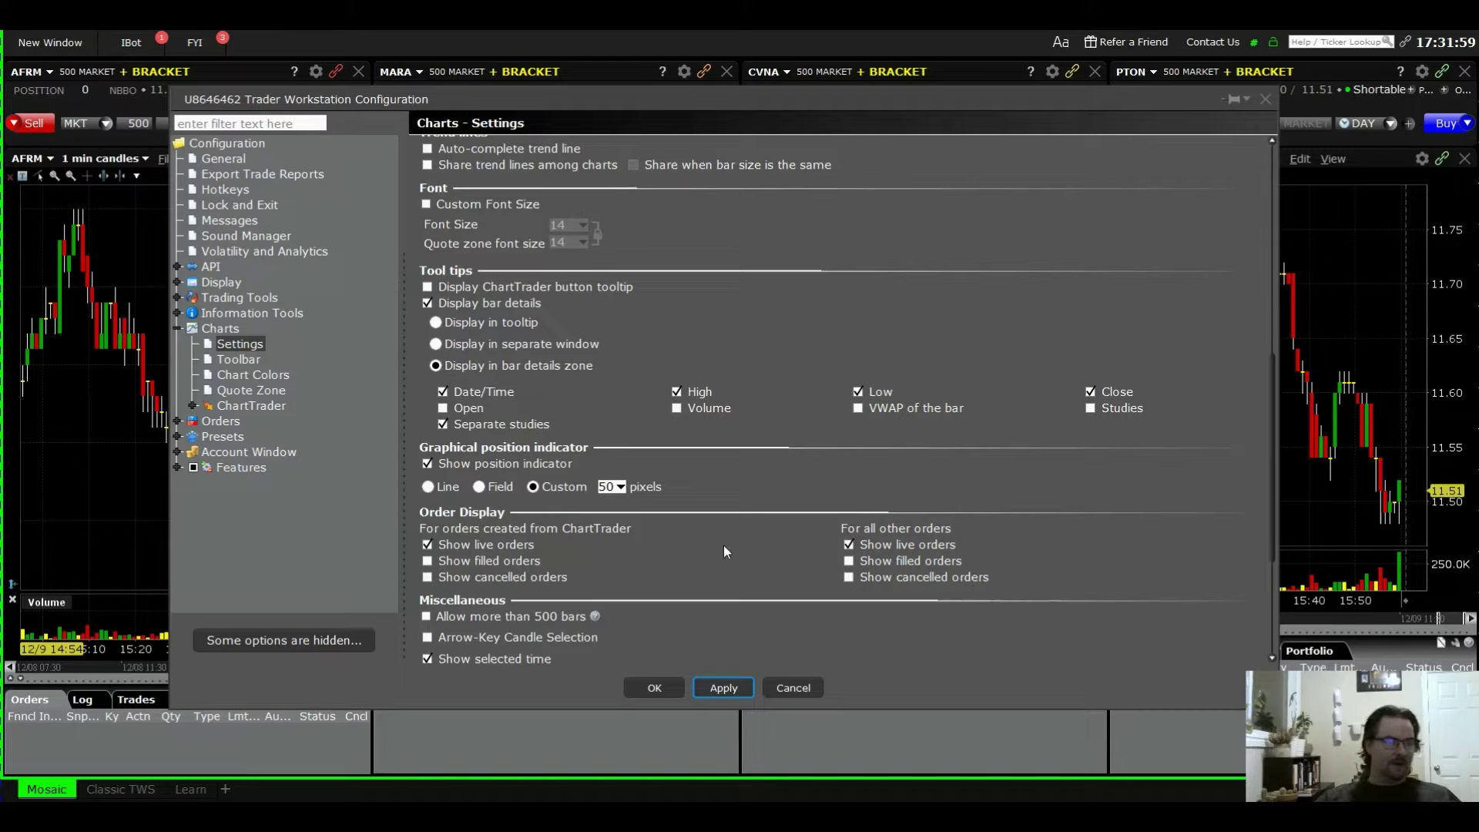
pyautogui.click(1266, 99)
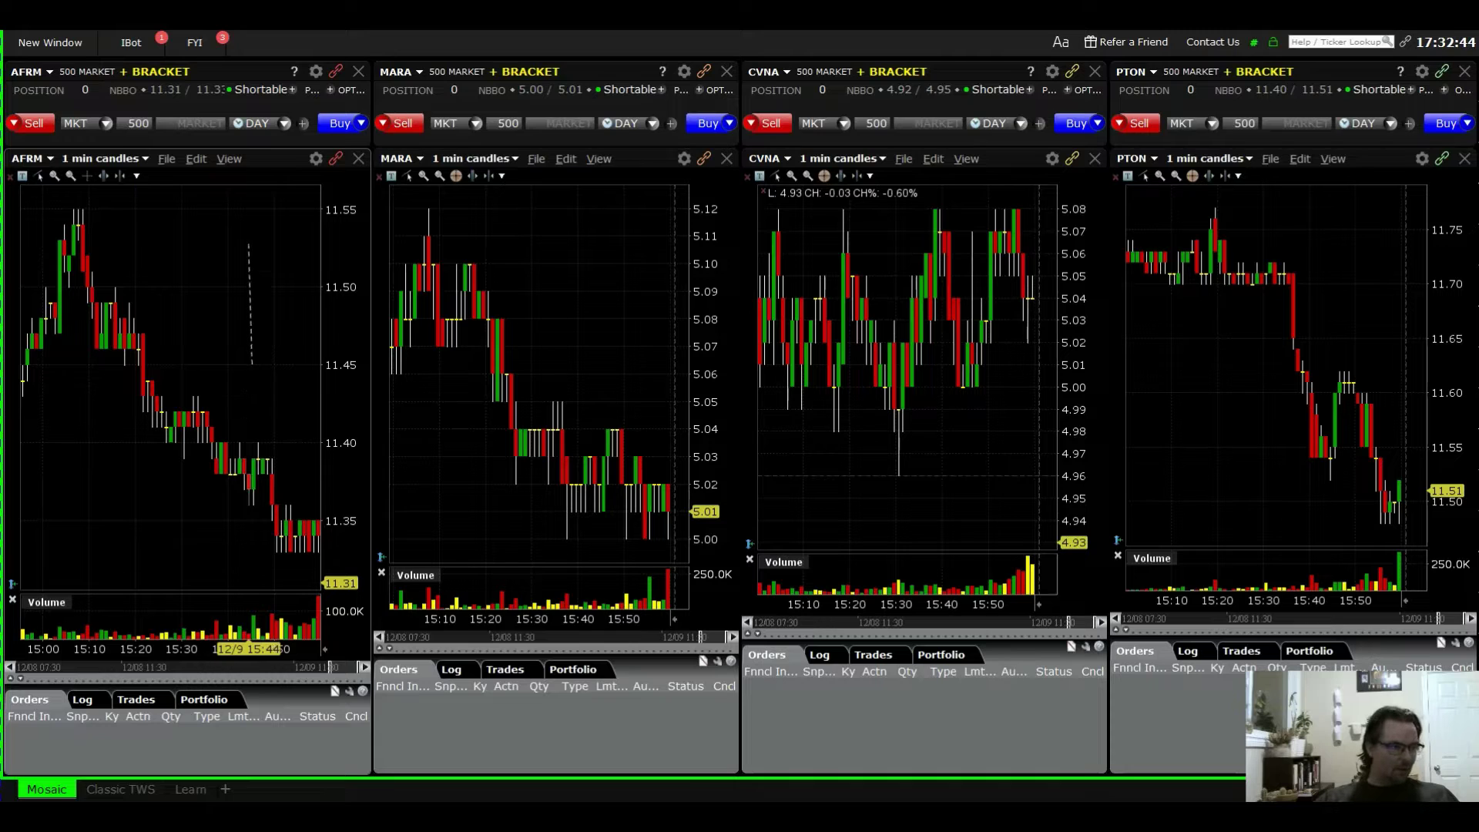
# Remove the short dashed trendline from the AFRM chart.
pyautogui.rightClick(255, 300)
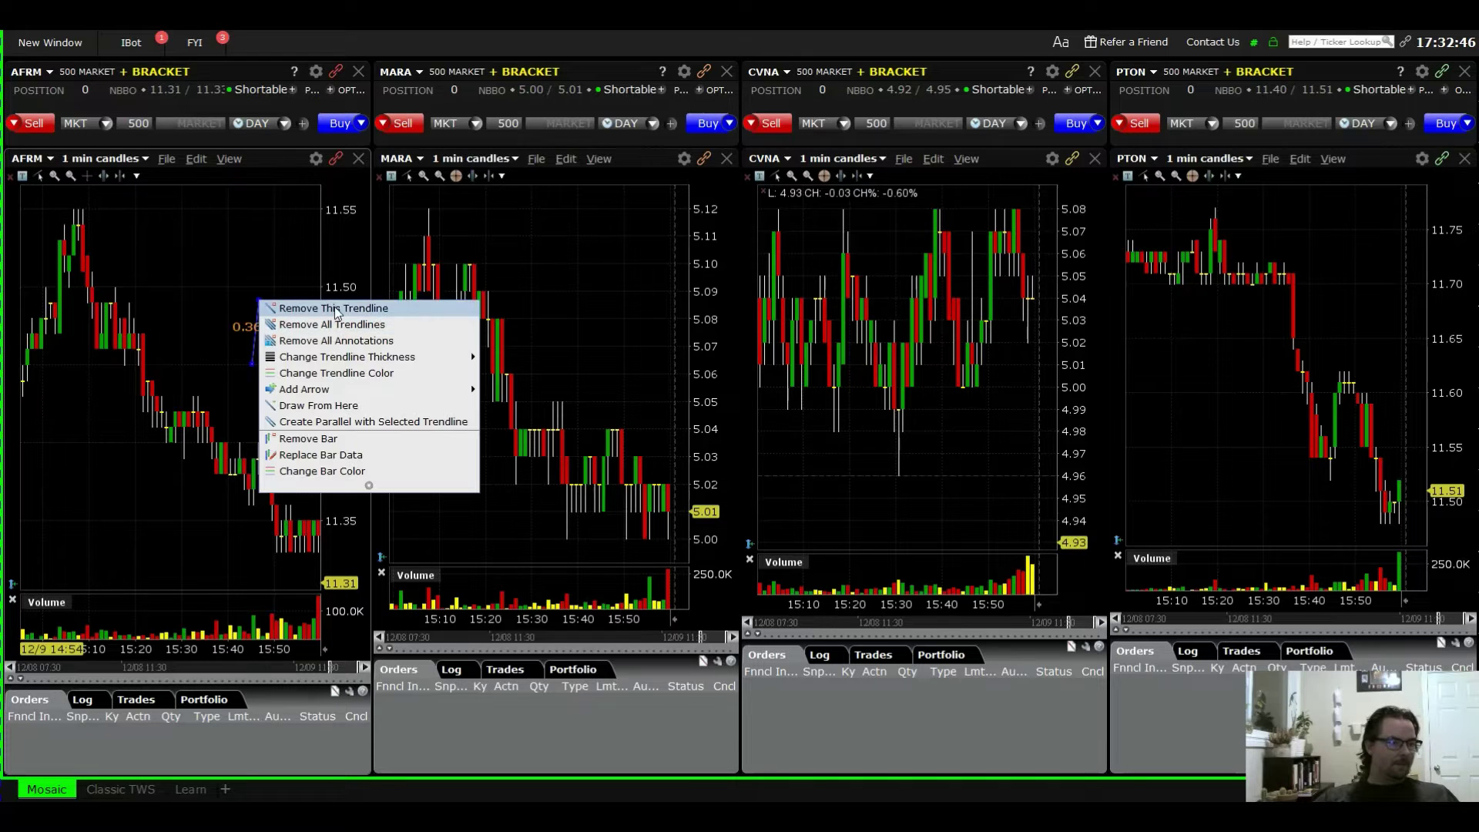
pyautogui.click(289, 309)
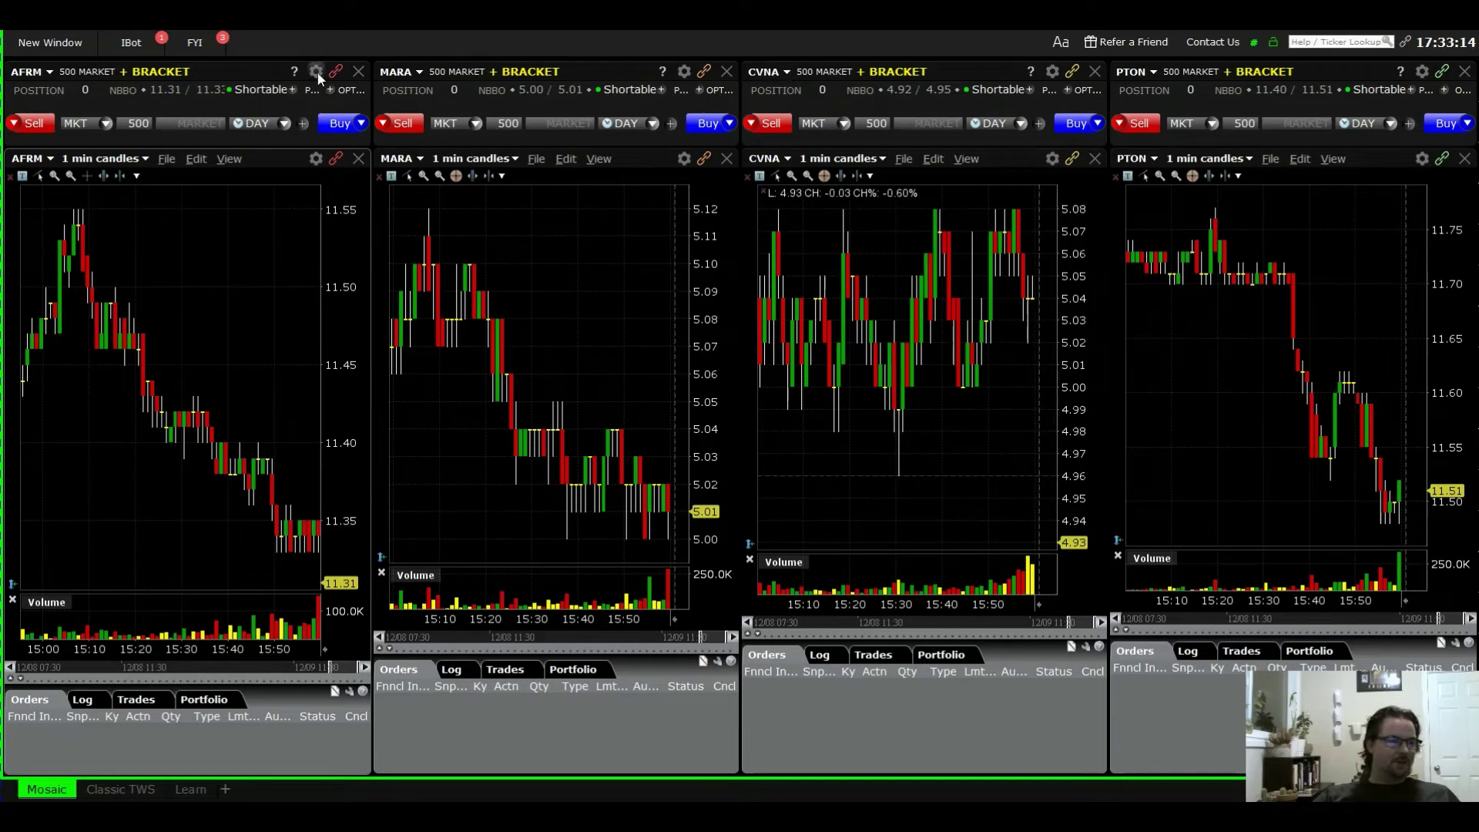
# Open the Stocks presets from the AFRM Order Entry settings, examine the timing and size defaults, and close the configuration.
pyautogui.click(353, 91)
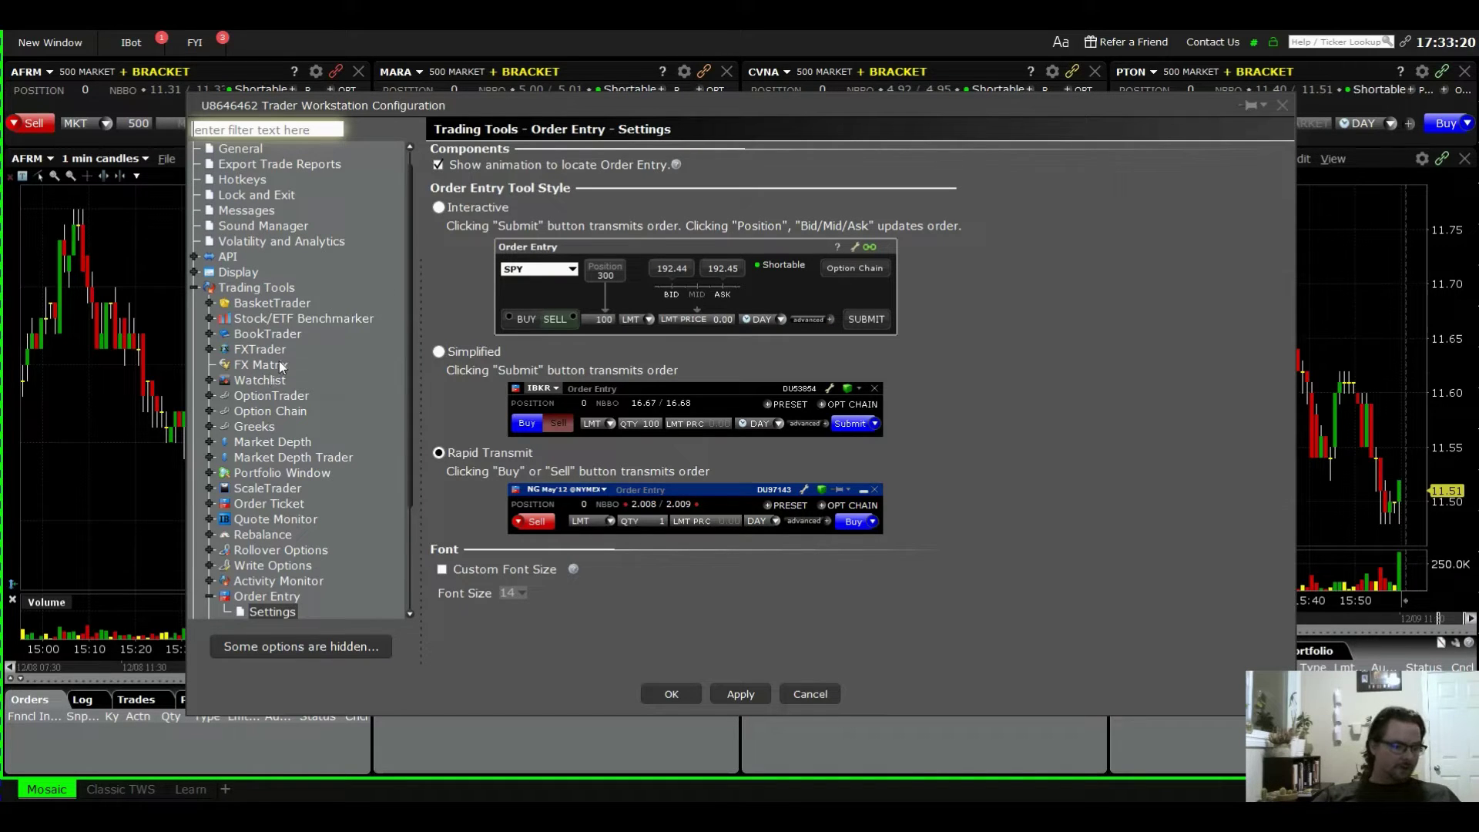
pyautogui.scroll(-2, 279, 363)
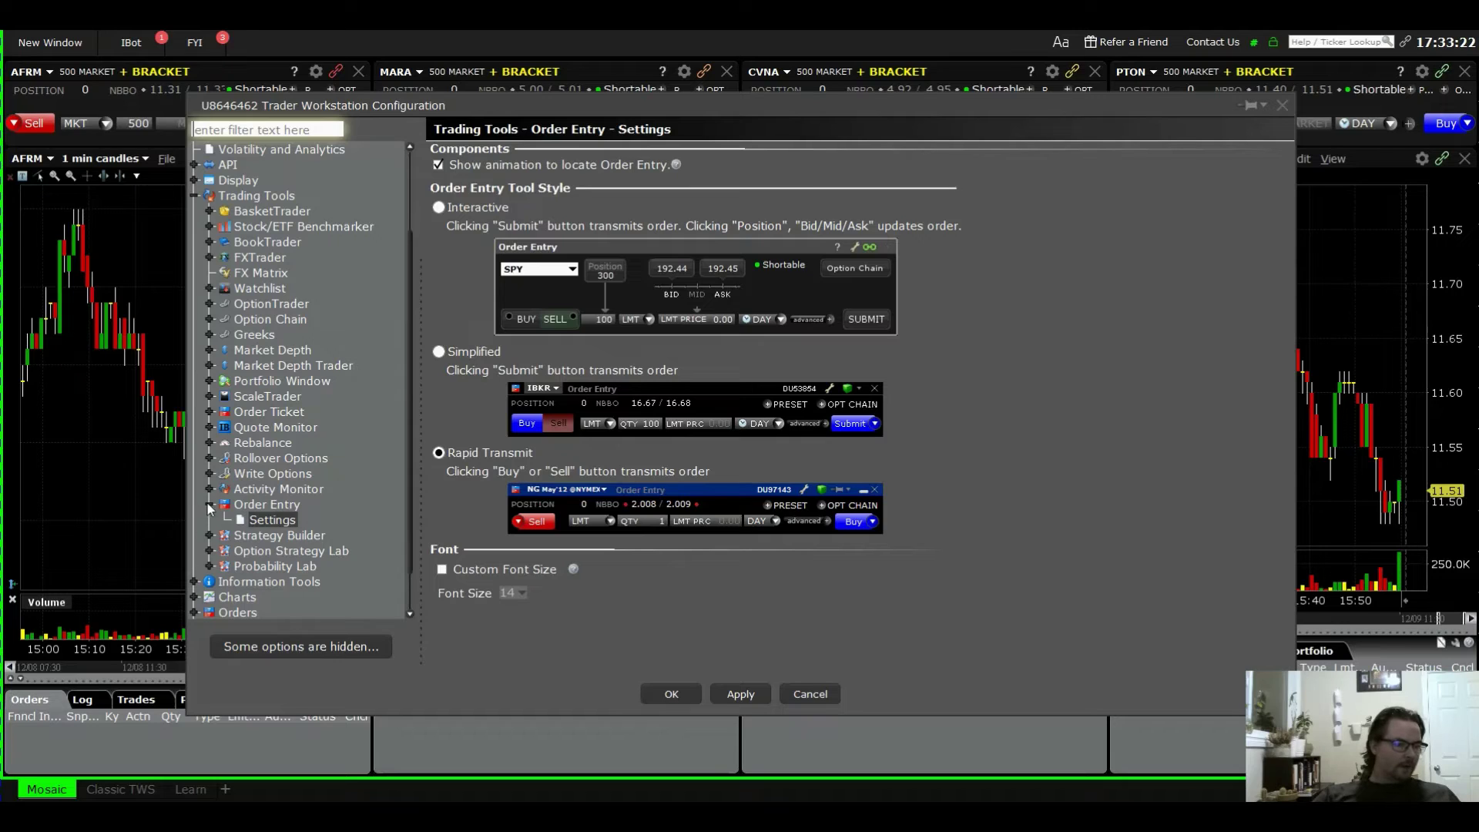
pyautogui.click(207, 504)
pyautogui.click(196, 199)
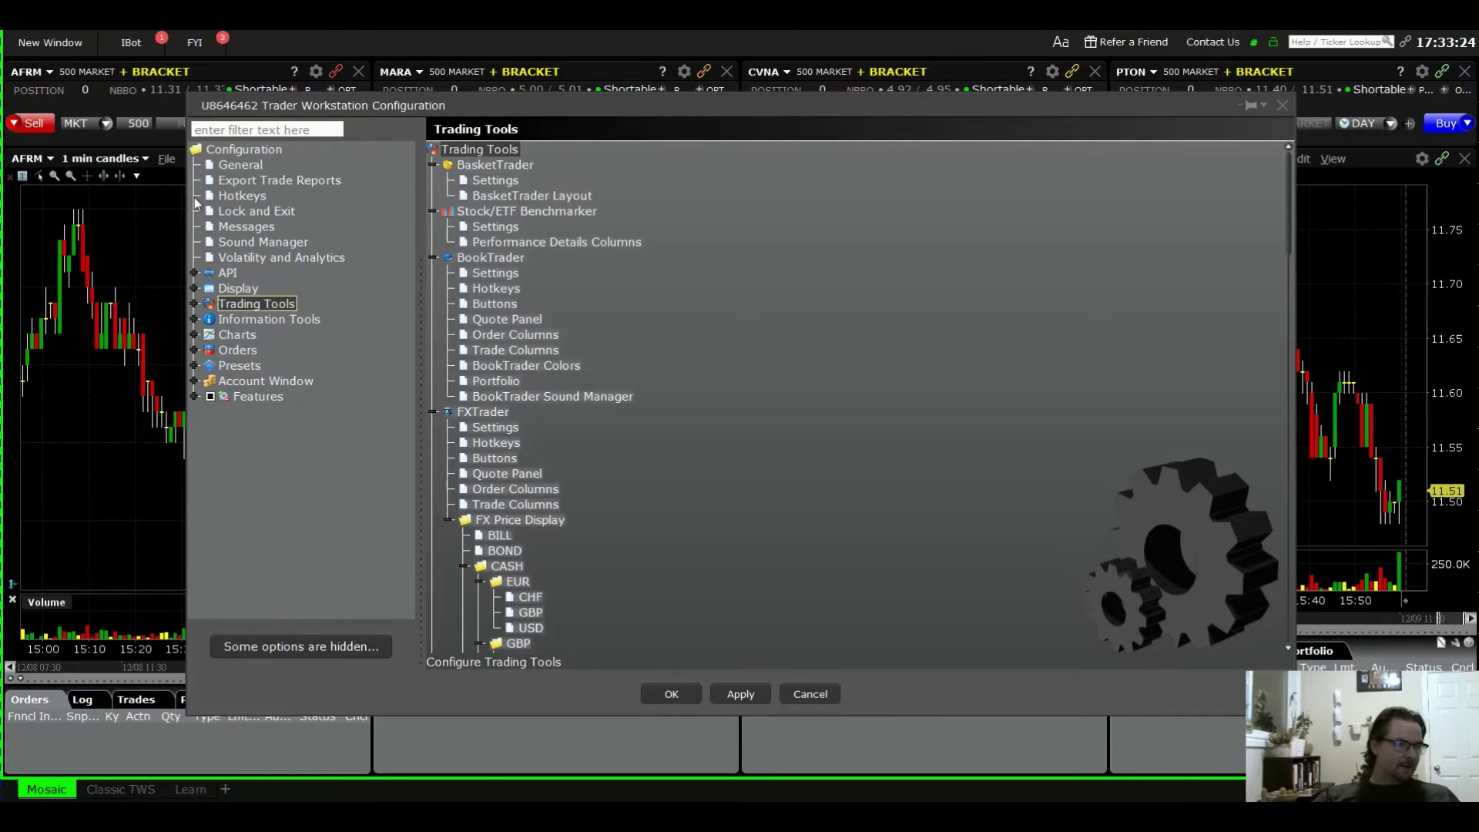
pyautogui.click(196, 366)
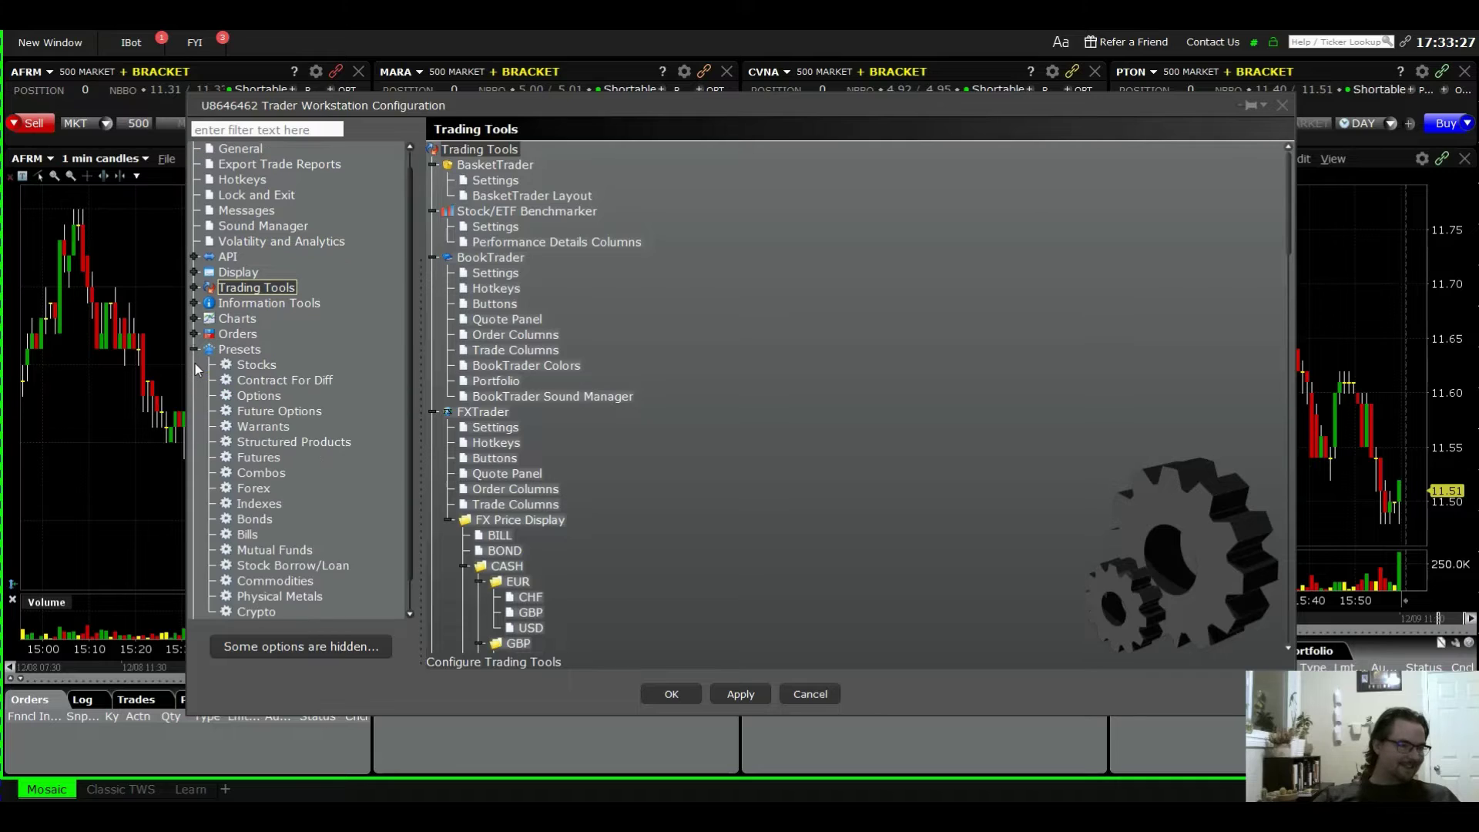
pyautogui.click(263, 370)
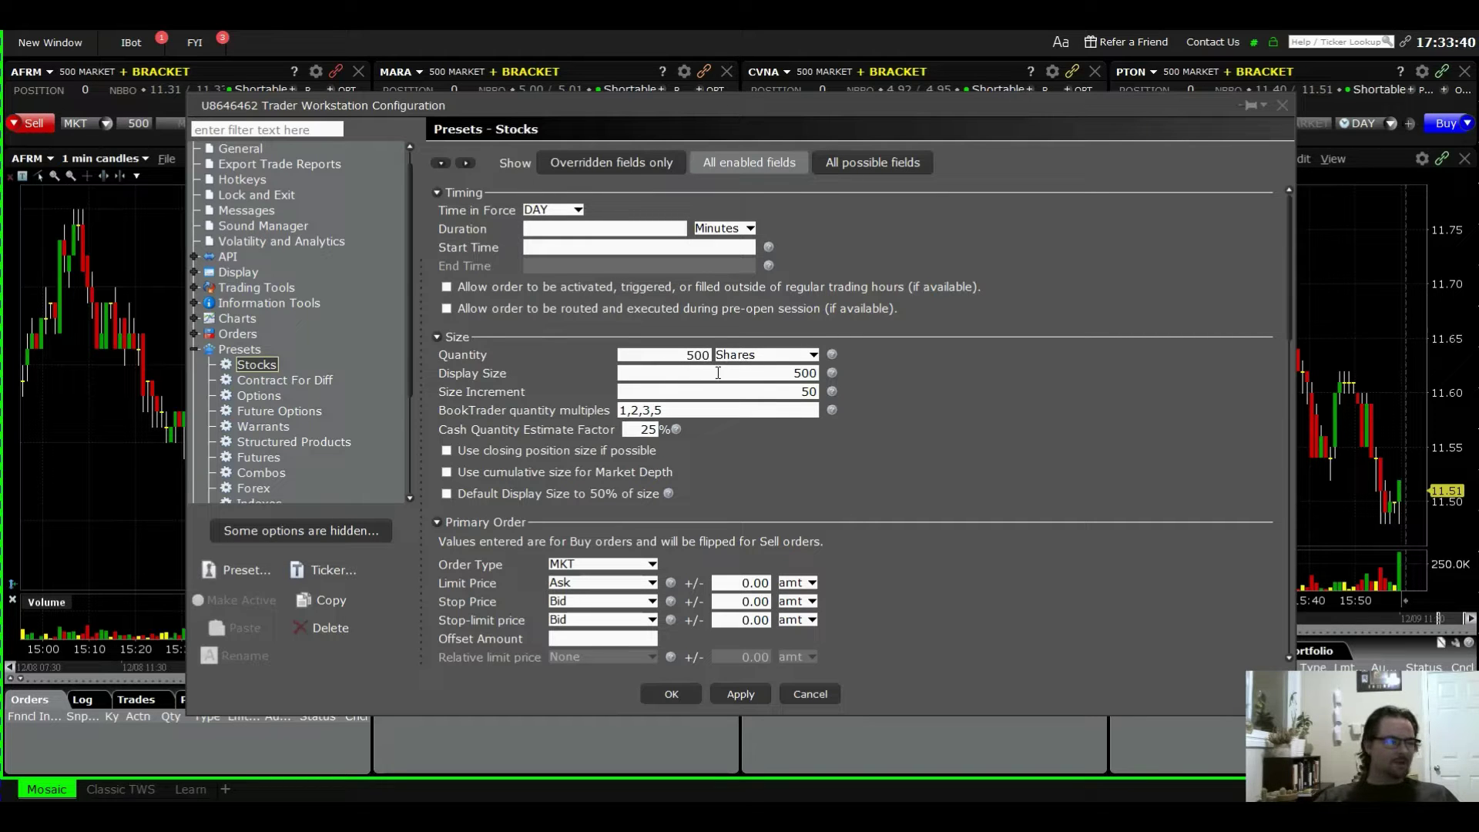
pyautogui.moveTo(1075, 102)
pyautogui.mouseDown()
pyautogui.moveTo(1028, 271)
pyautogui.moveTo(921, 489)
pyautogui.moveTo(915, 578)
pyautogui.moveTo(1091, 62)
pyautogui.moveTo(1071, 62)
pyautogui.moveTo(1049, 331)
pyautogui.moveTo(1040, 308)
pyautogui.moveTo(1111, 271)
pyautogui.moveTo(1071, 216)
pyautogui.moveTo(1049, 324)
pyautogui.moveTo(1050, 307)
pyautogui.moveTo(1003, 405)
pyautogui.moveTo(982, 330)
pyautogui.moveTo(1107, 151)
pyautogui.moveTo(1072, 128)
pyautogui.mouseUp()
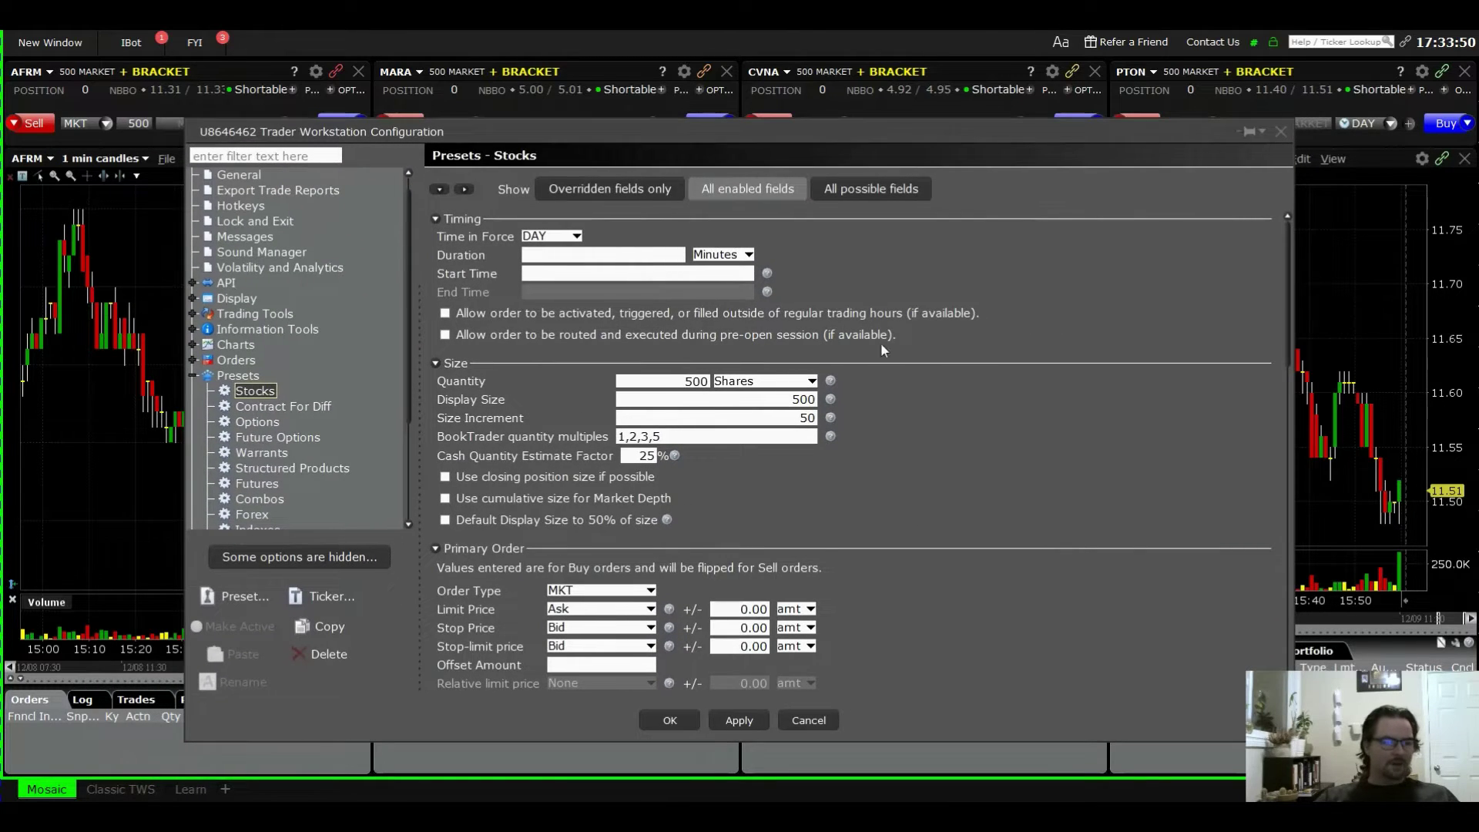
pyautogui.click(1278, 132)
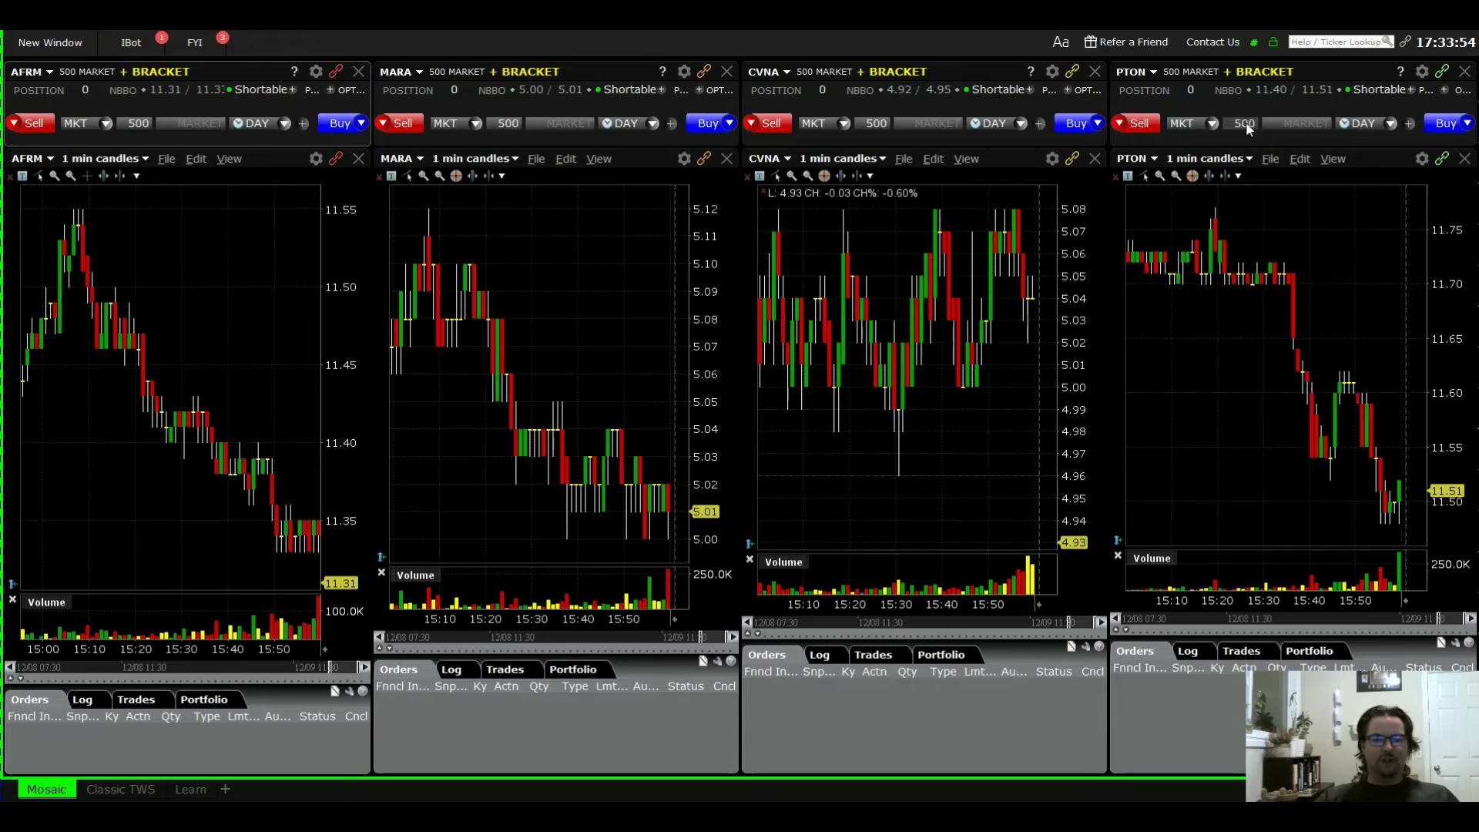
# Set the order quantity in the PTON Order Entry to 850 shares.
pyautogui.click(1246, 121)
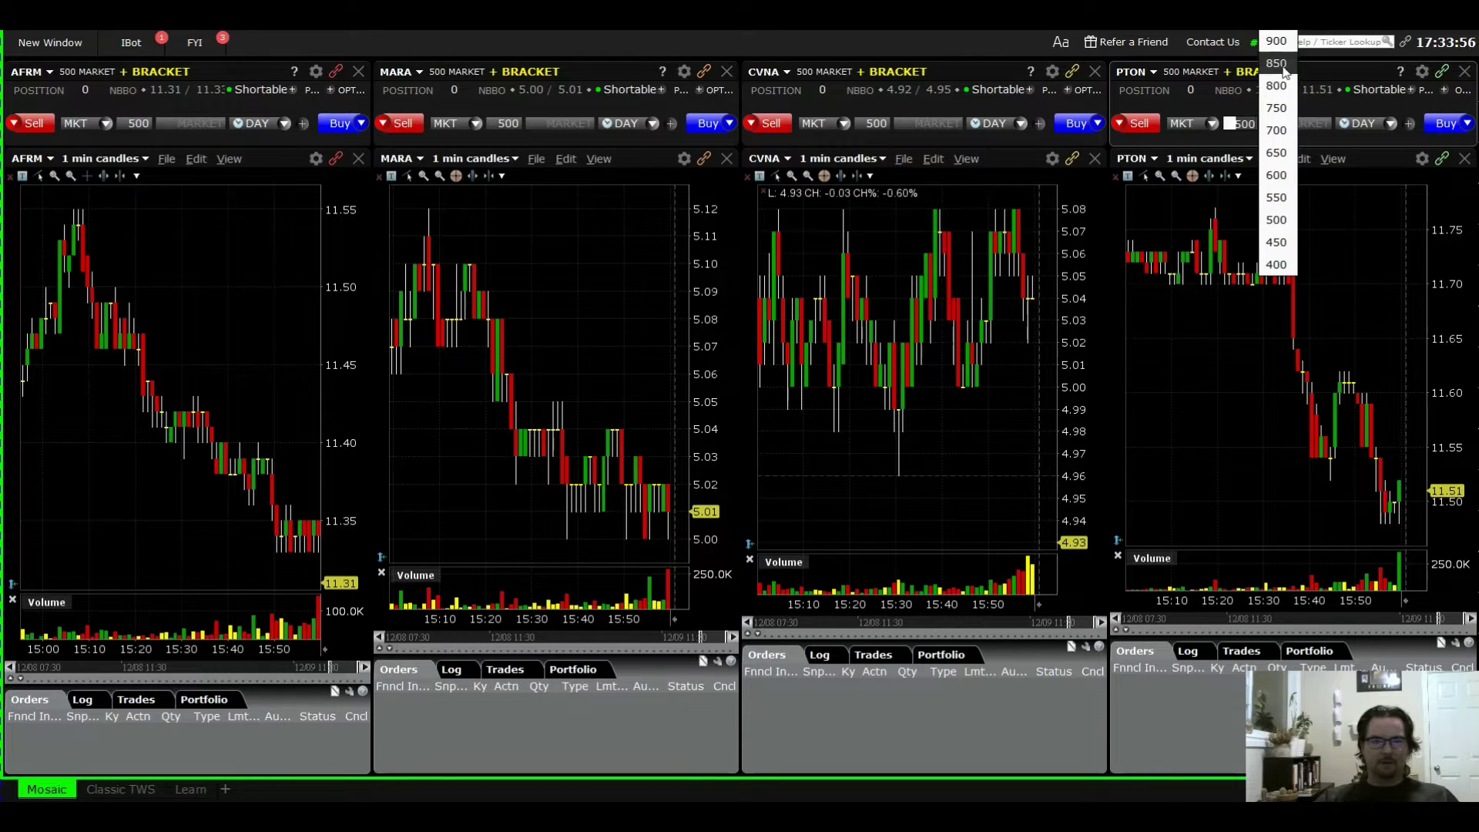
pyautogui.click(1283, 65)
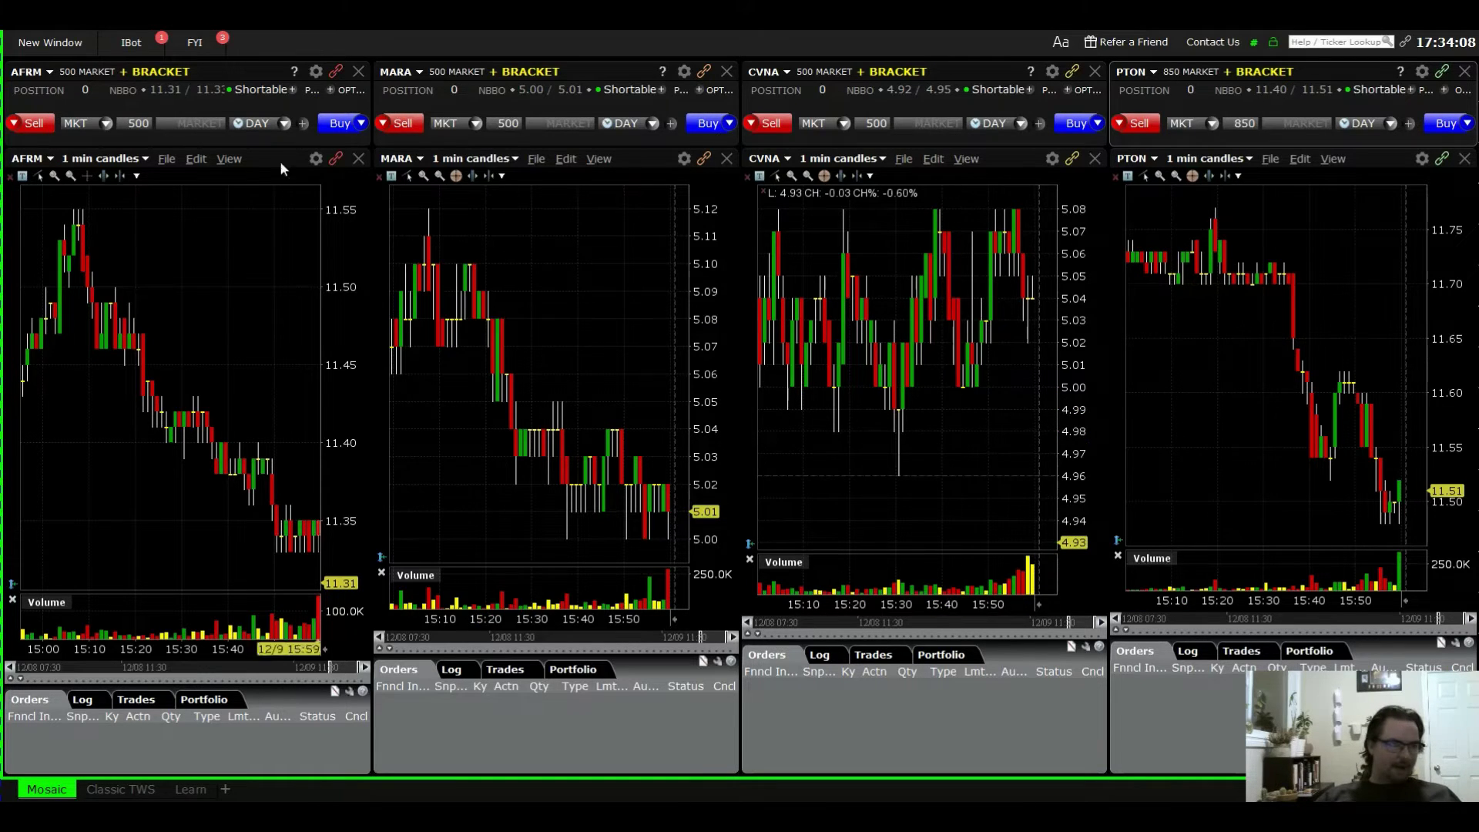
# Examine the size, Primary Order and Target Order defaults in the Stocks presets from the MARA Order Entry settings, and close them unchanged.
pyautogui.click(60, 42)
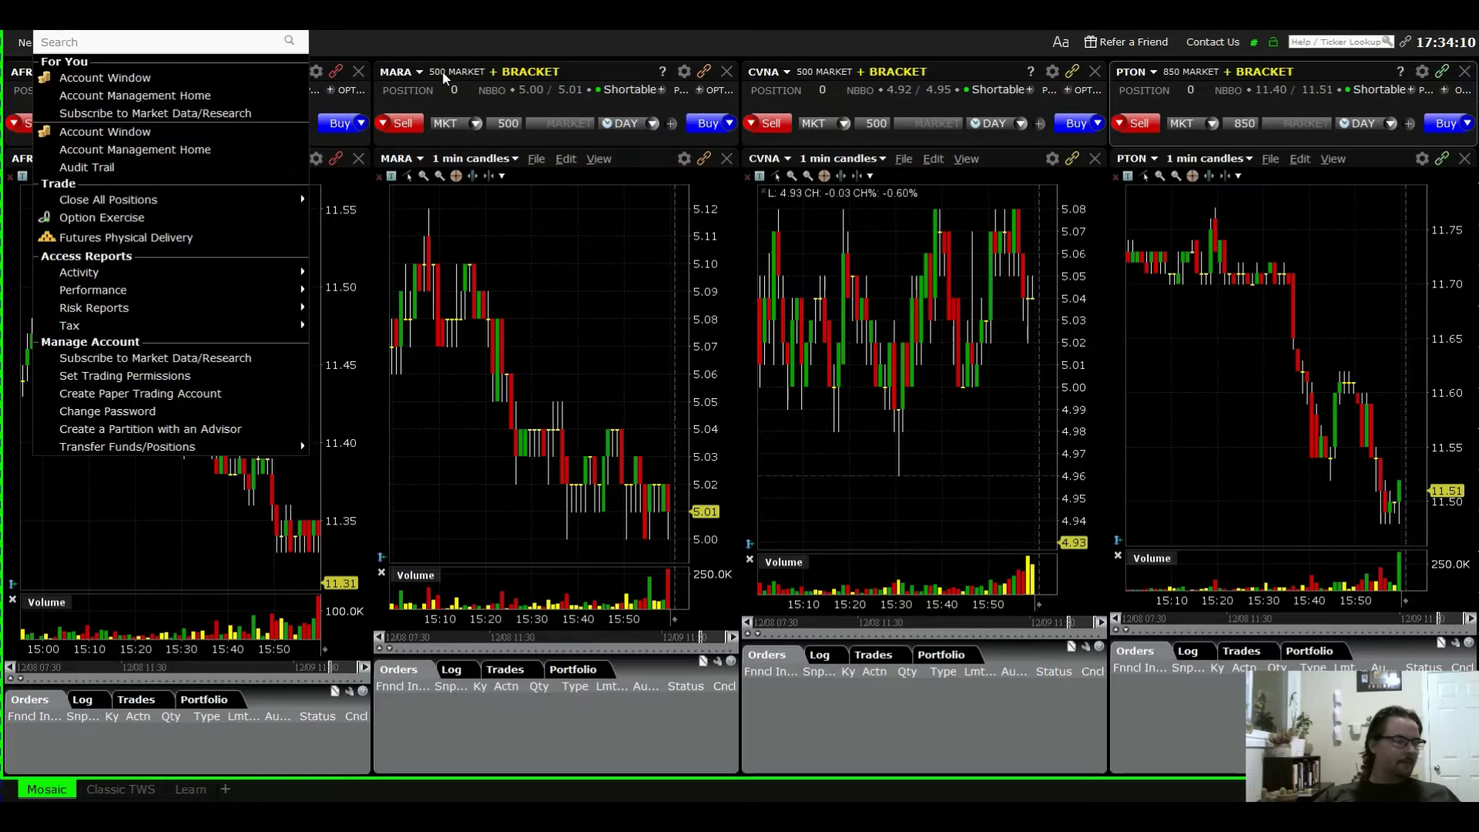
pyautogui.click(683, 70)
pyautogui.click(720, 90)
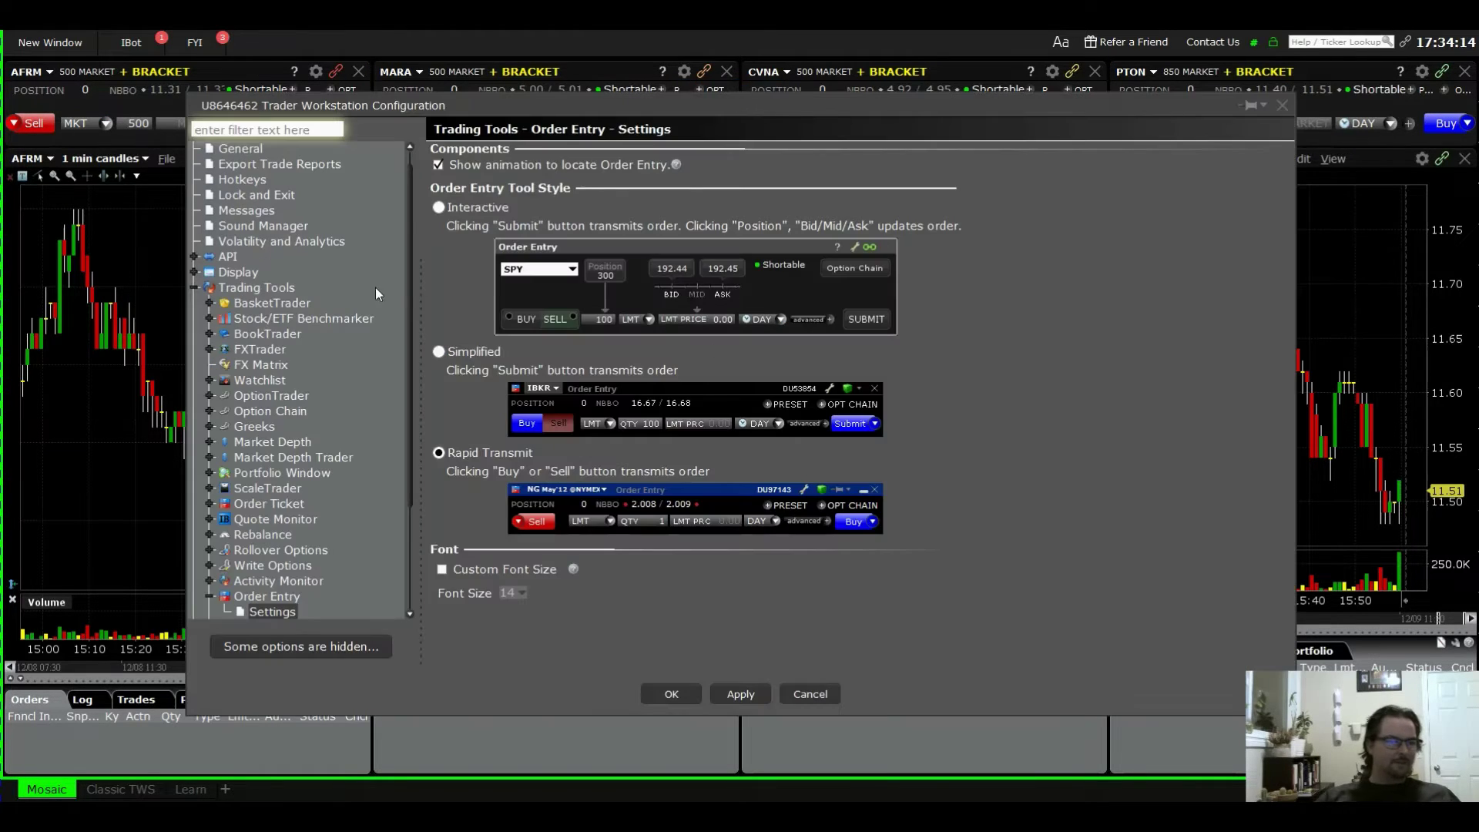
pyautogui.scroll(-3, 233, 391)
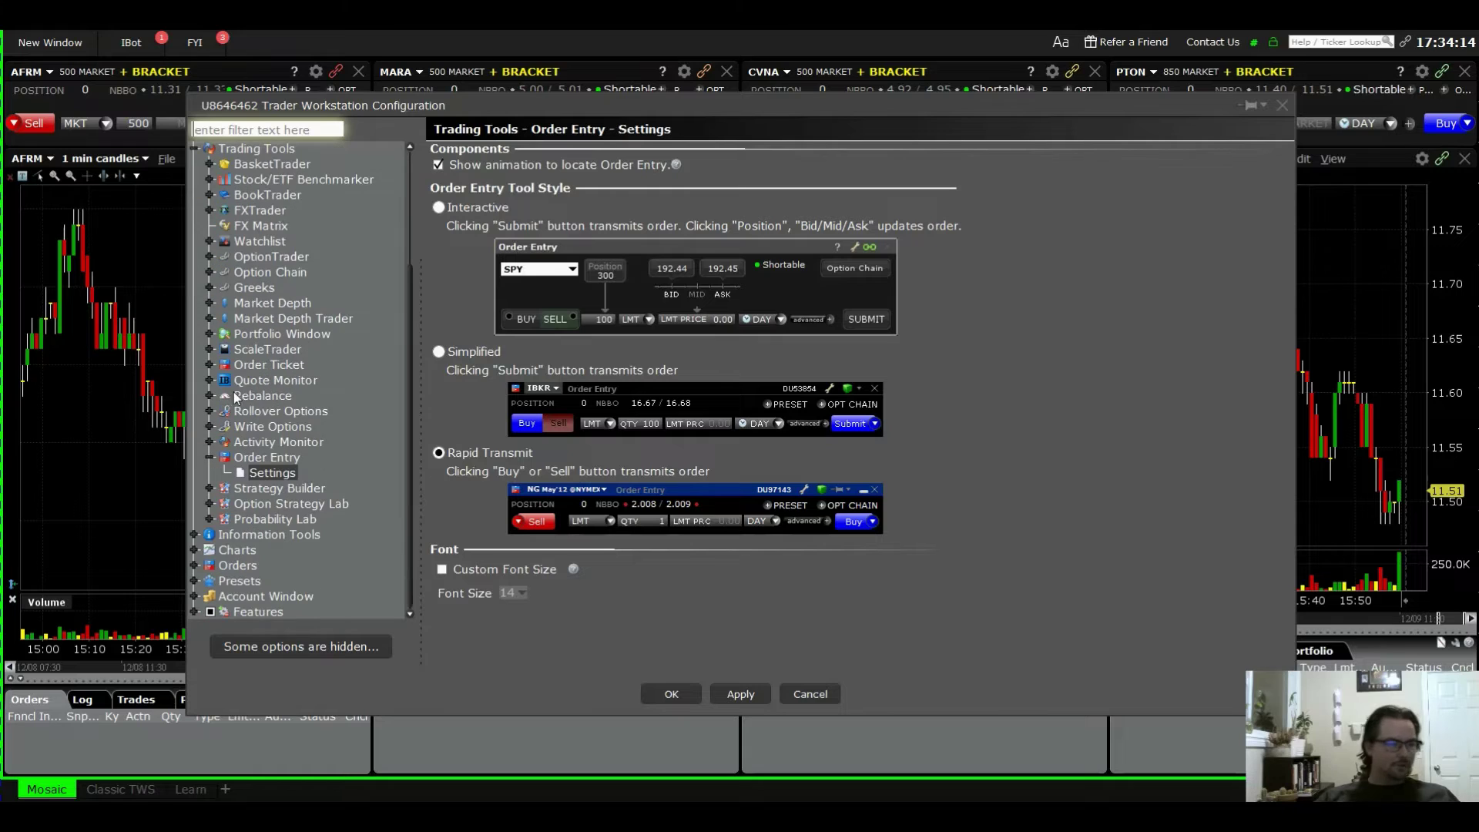
pyautogui.click(195, 581)
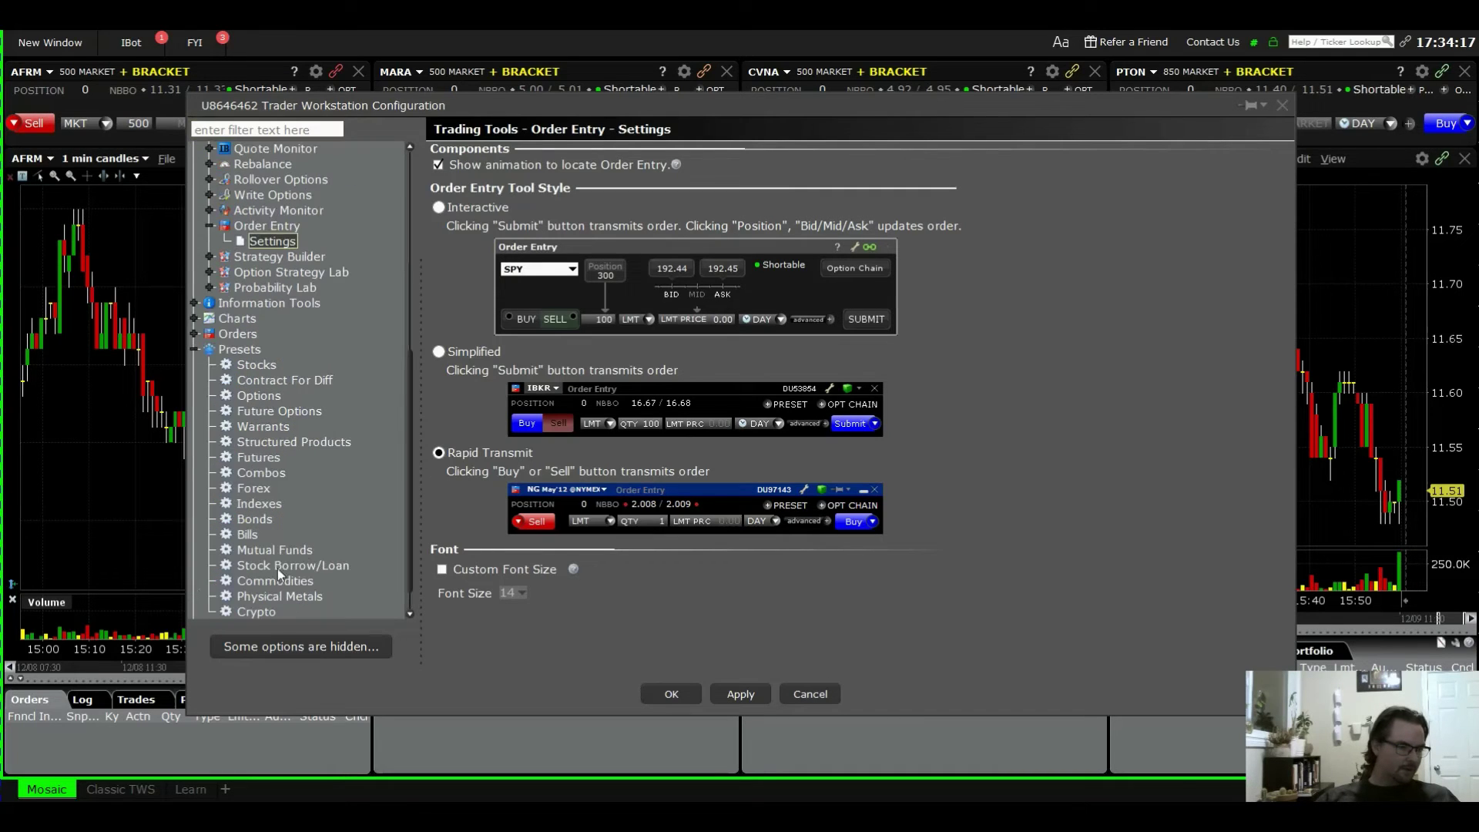
pyautogui.click(244, 365)
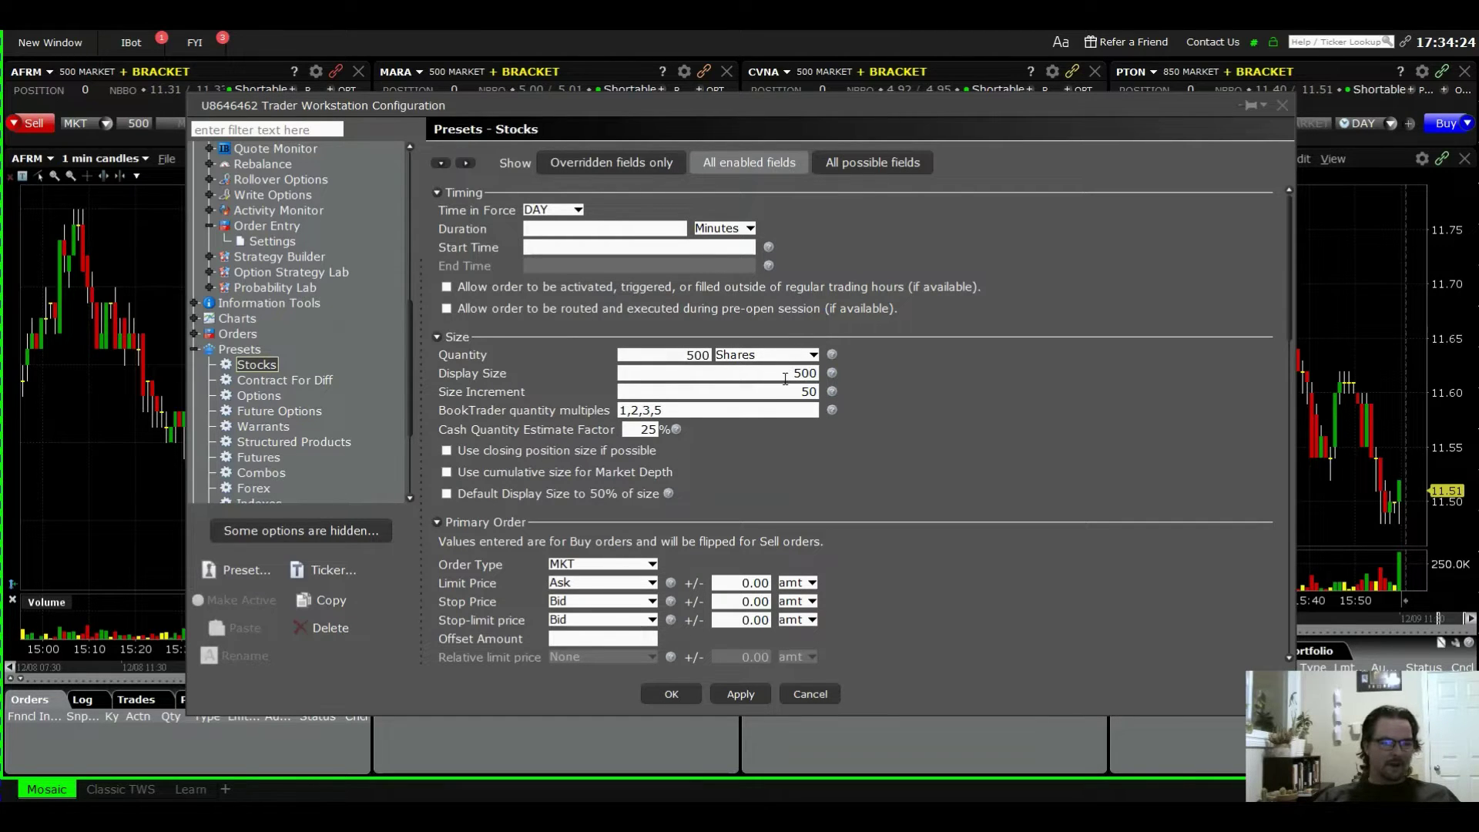
pyautogui.moveTo(810, 374); pyautogui.dragTo(664, 355)
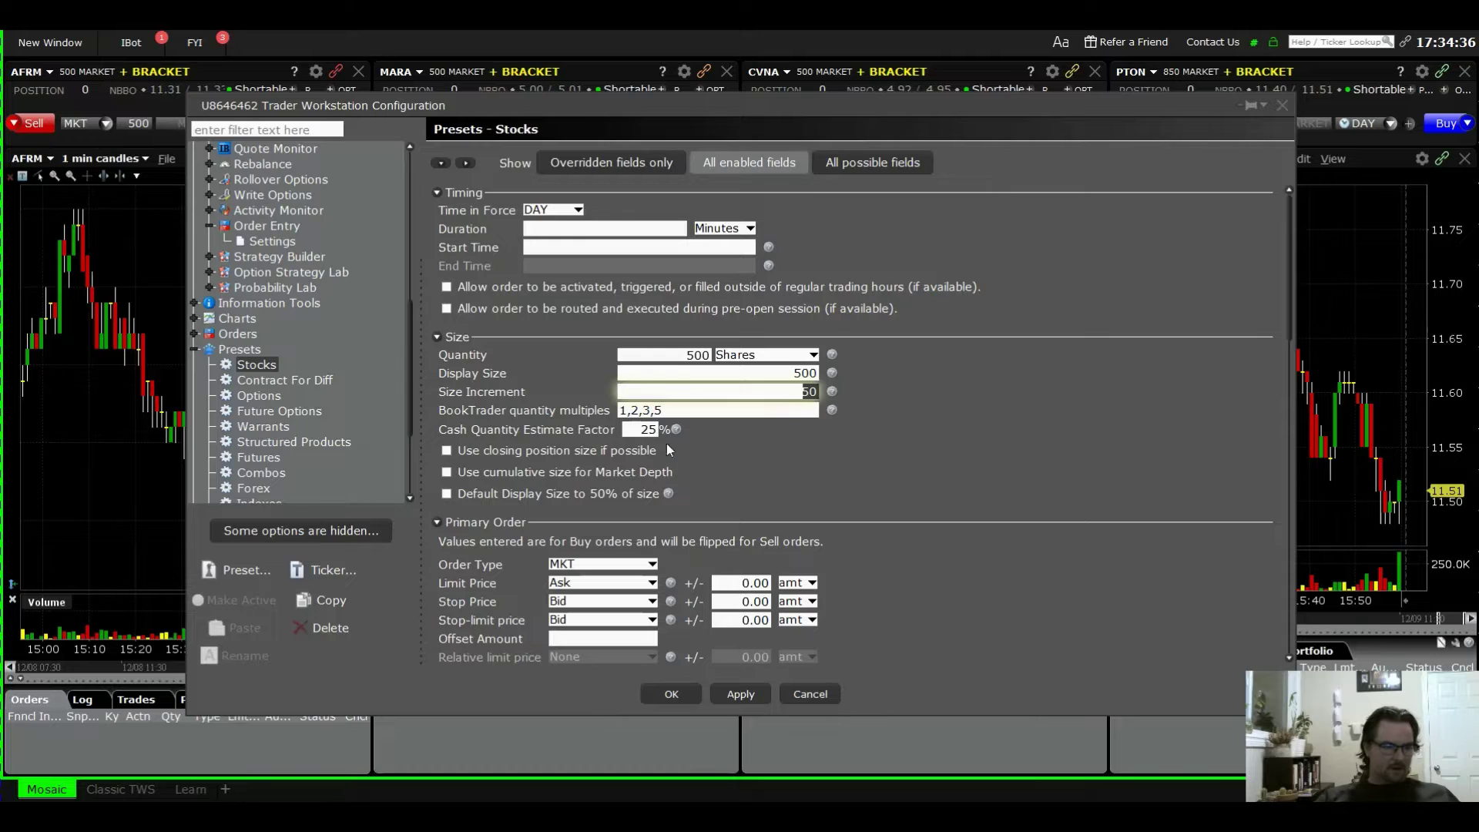
pyautogui.scroll(-3, 915, 430)
pyautogui.scroll(-1, 901, 443)
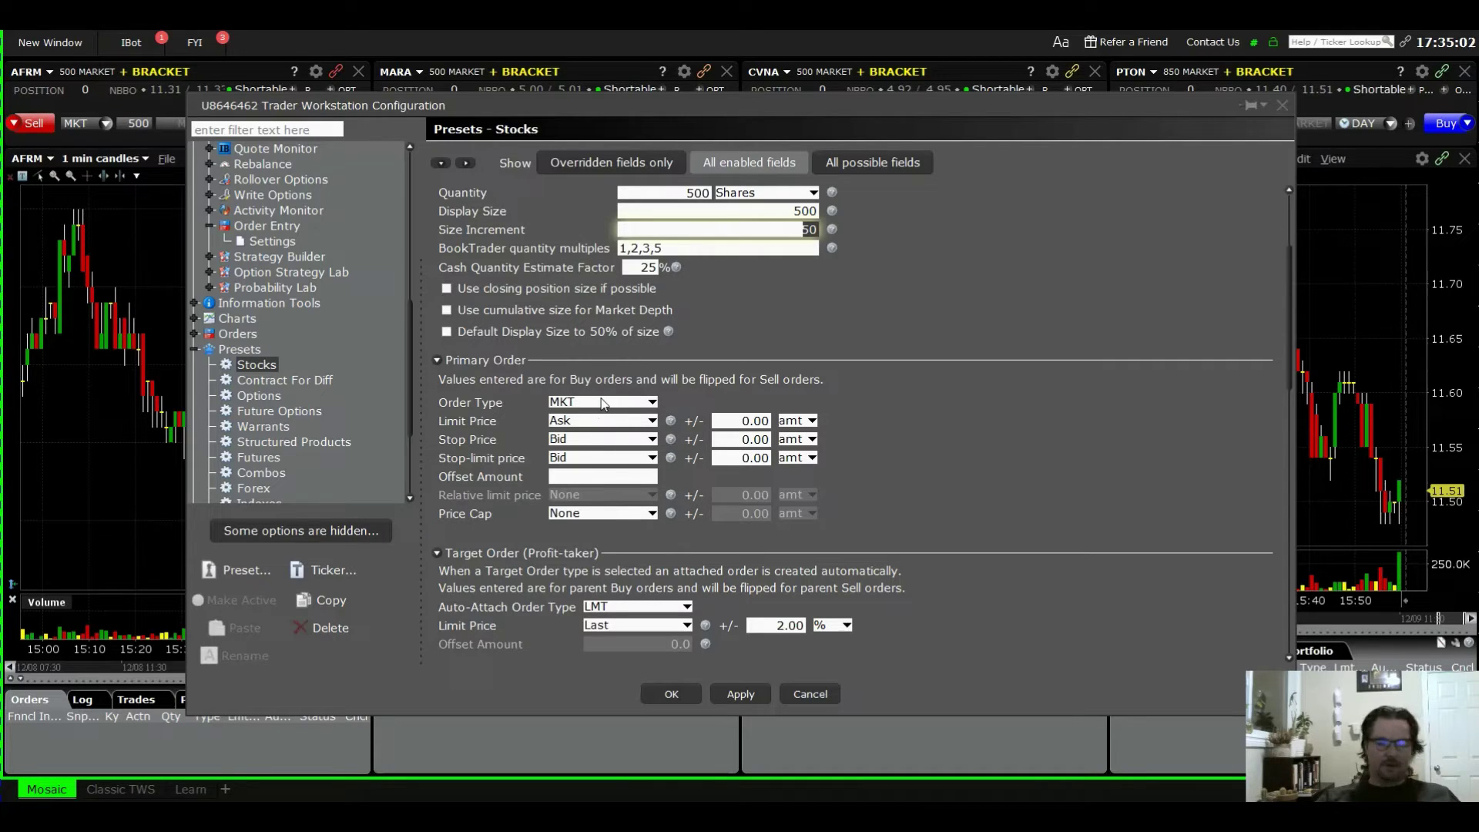
pyautogui.moveTo(1181, 110); pyautogui.dragTo(960, 127)
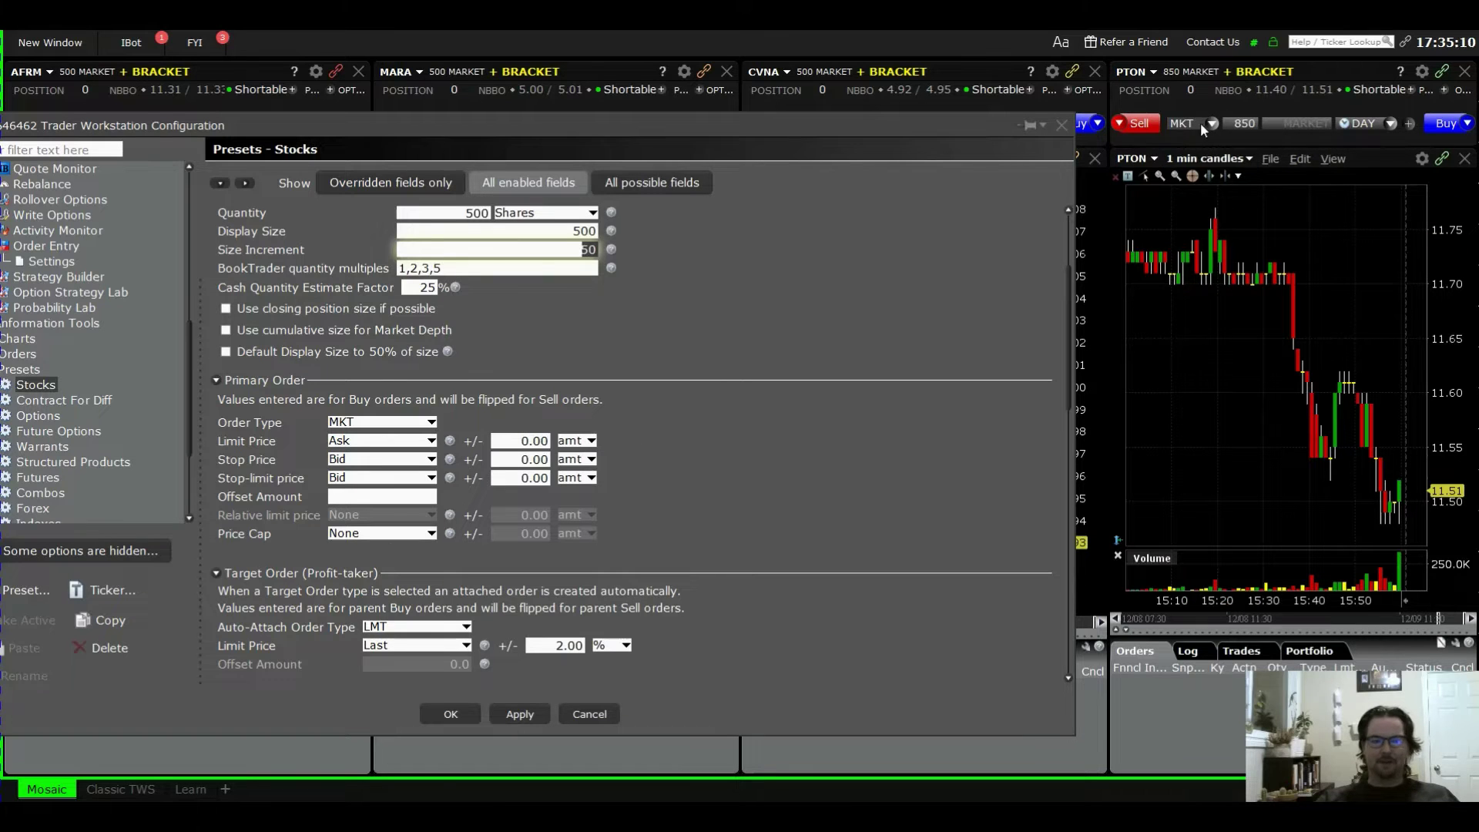
pyautogui.click(1061, 124)
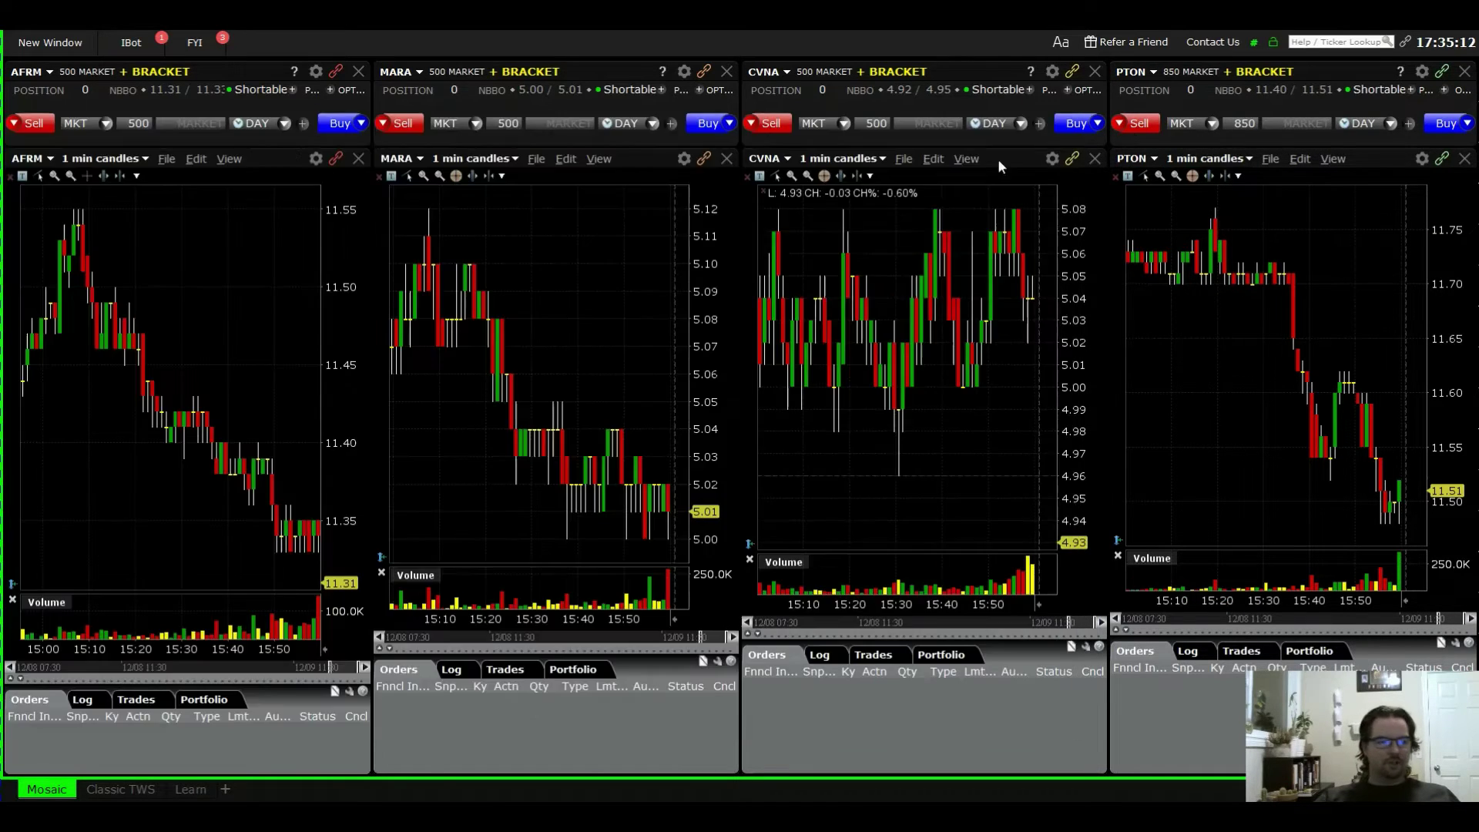
# Set the order quantity in the PTON Order Entry to 1,000 shares.
pyautogui.click(1214, 123)
pyautogui.click(1285, 103)
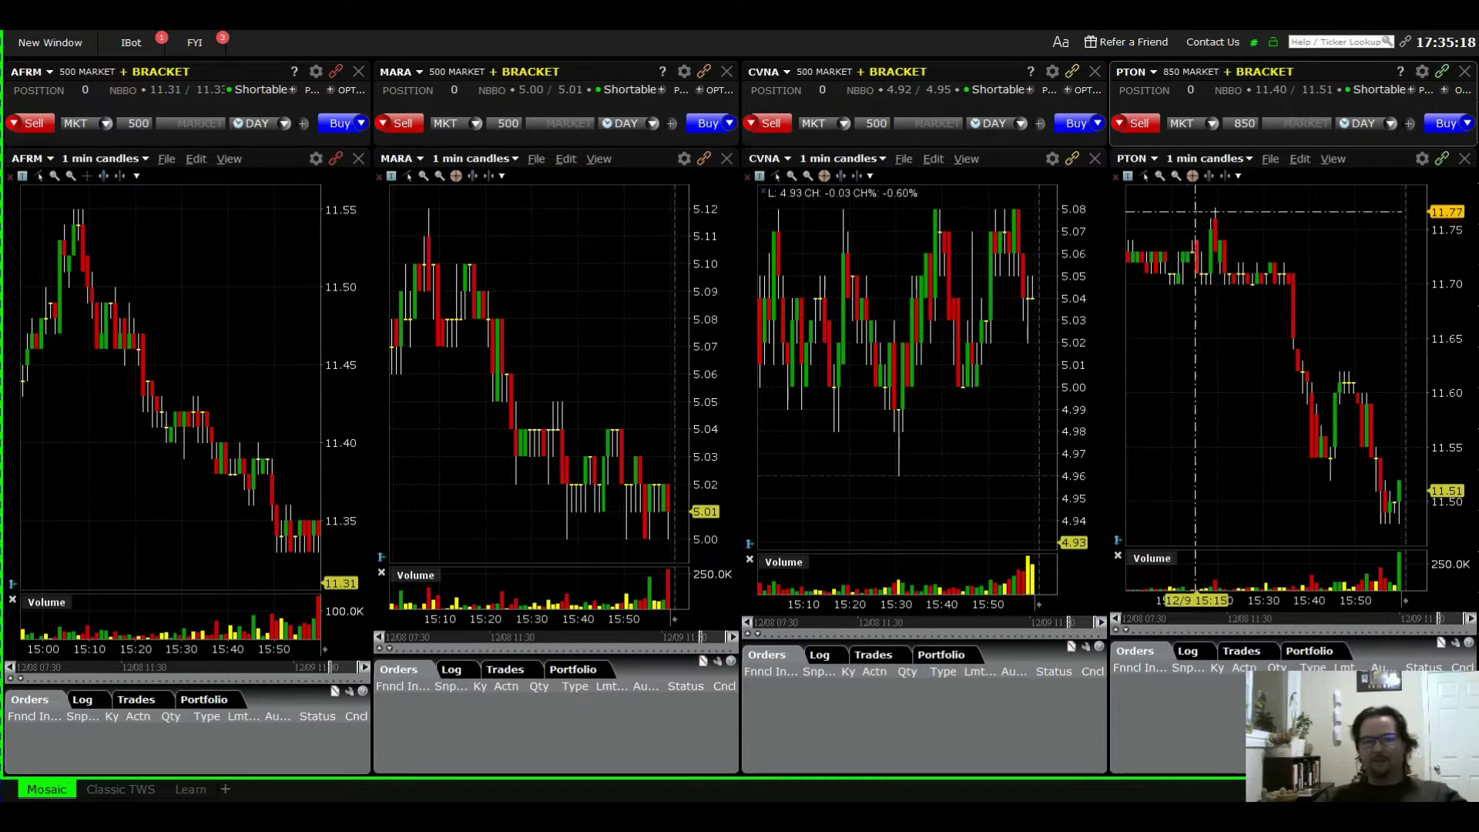
pyautogui.click(1245, 125)
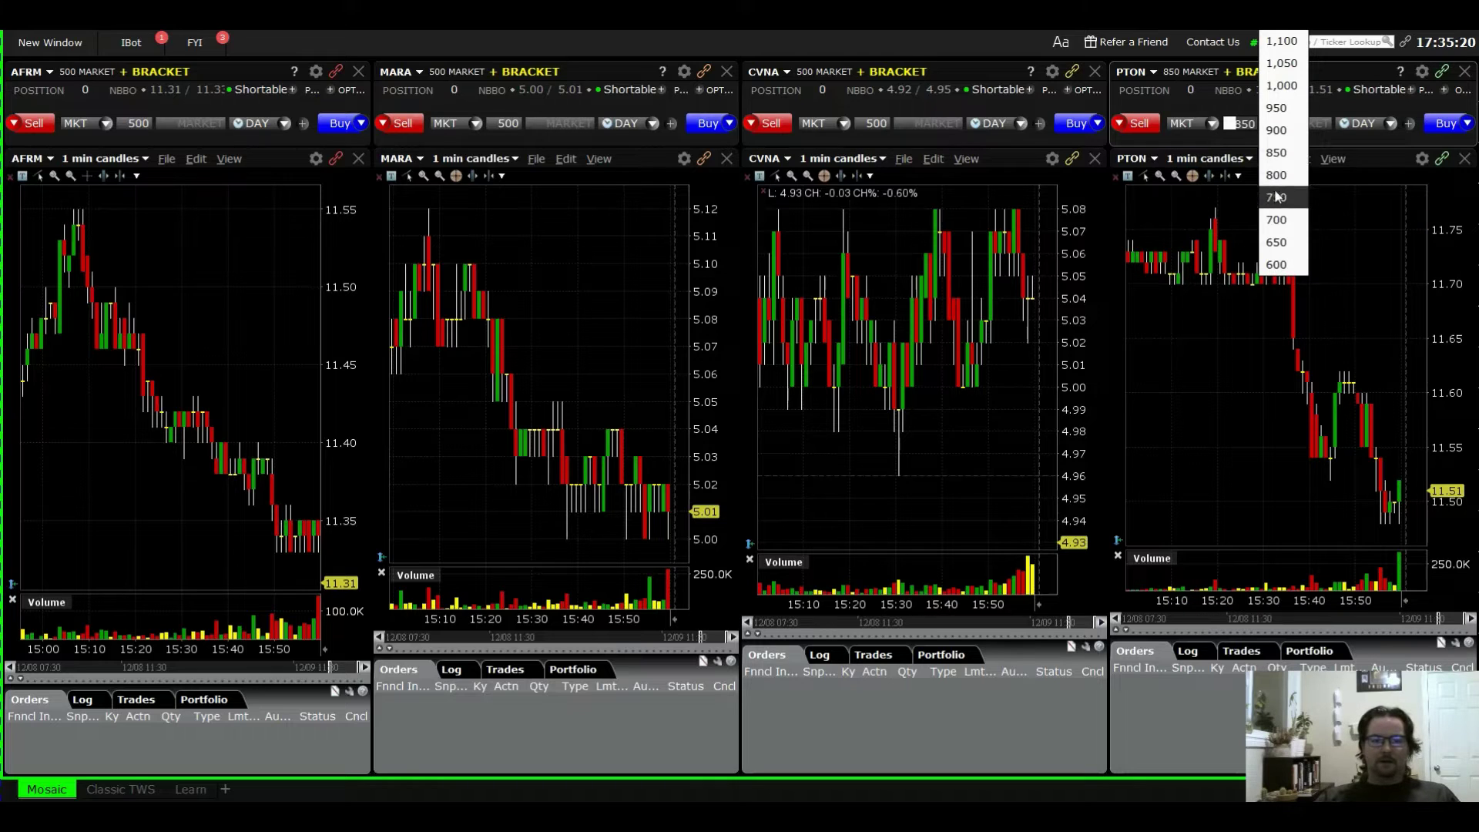
pyautogui.scroll(1, 1279, 208)
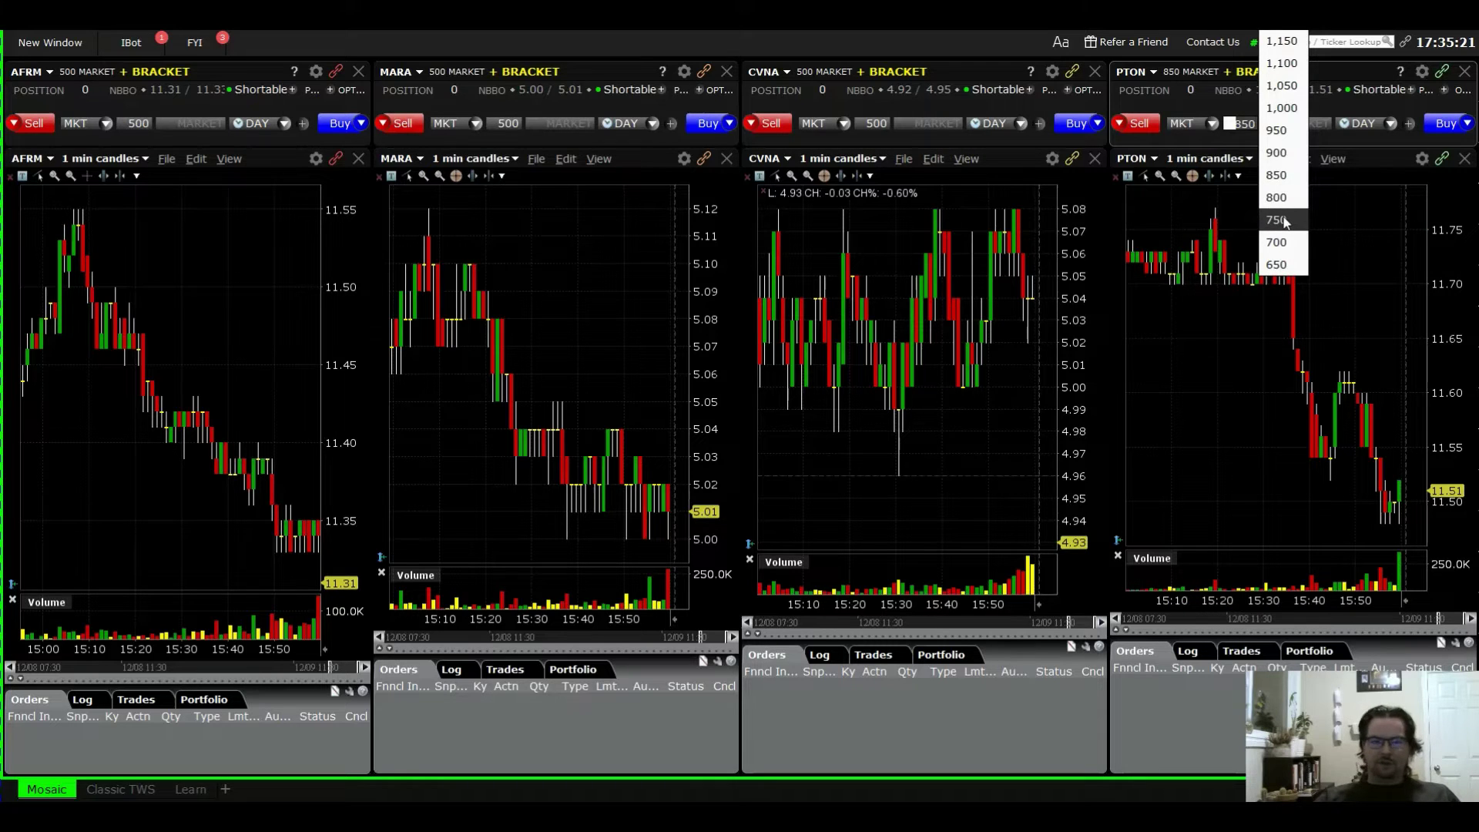
pyautogui.click(1282, 108)
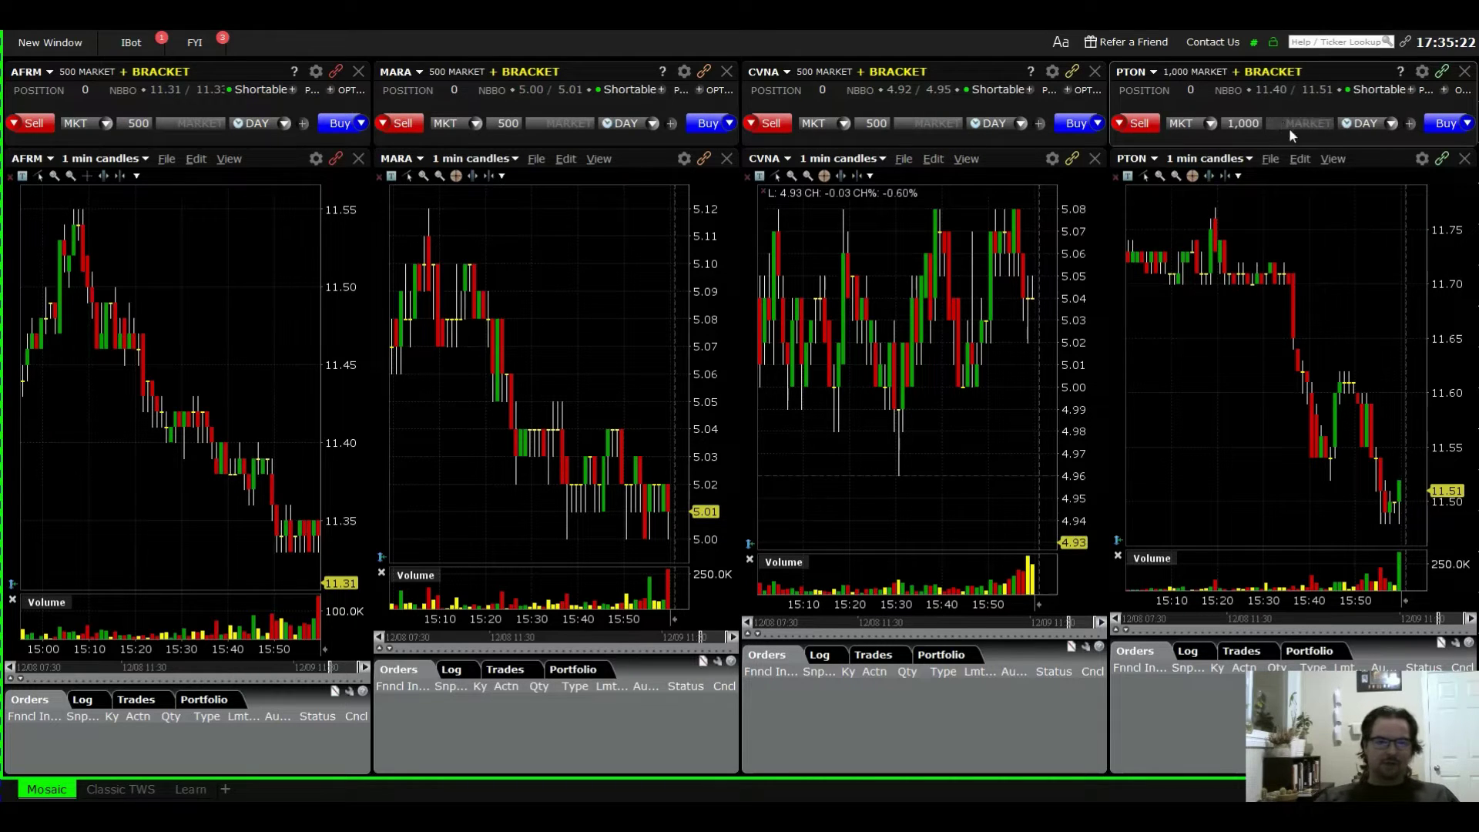
# Try the LMT order type in the PTON Order Entry, restore MKT, and view the time-in-force options without changing them.
pyautogui.click(1218, 123)
pyautogui.click(1209, 140)
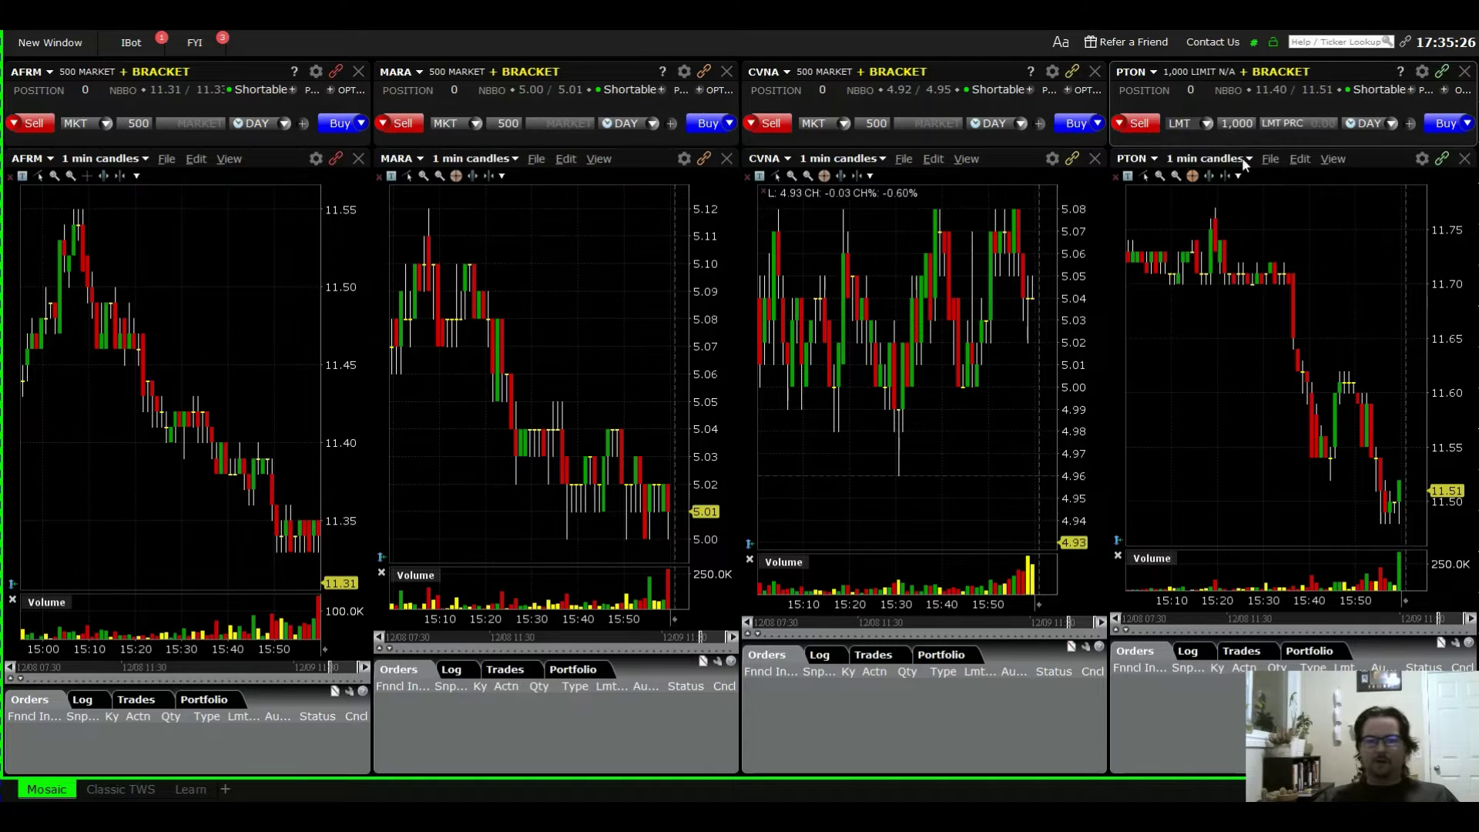
pyautogui.click(1315, 121)
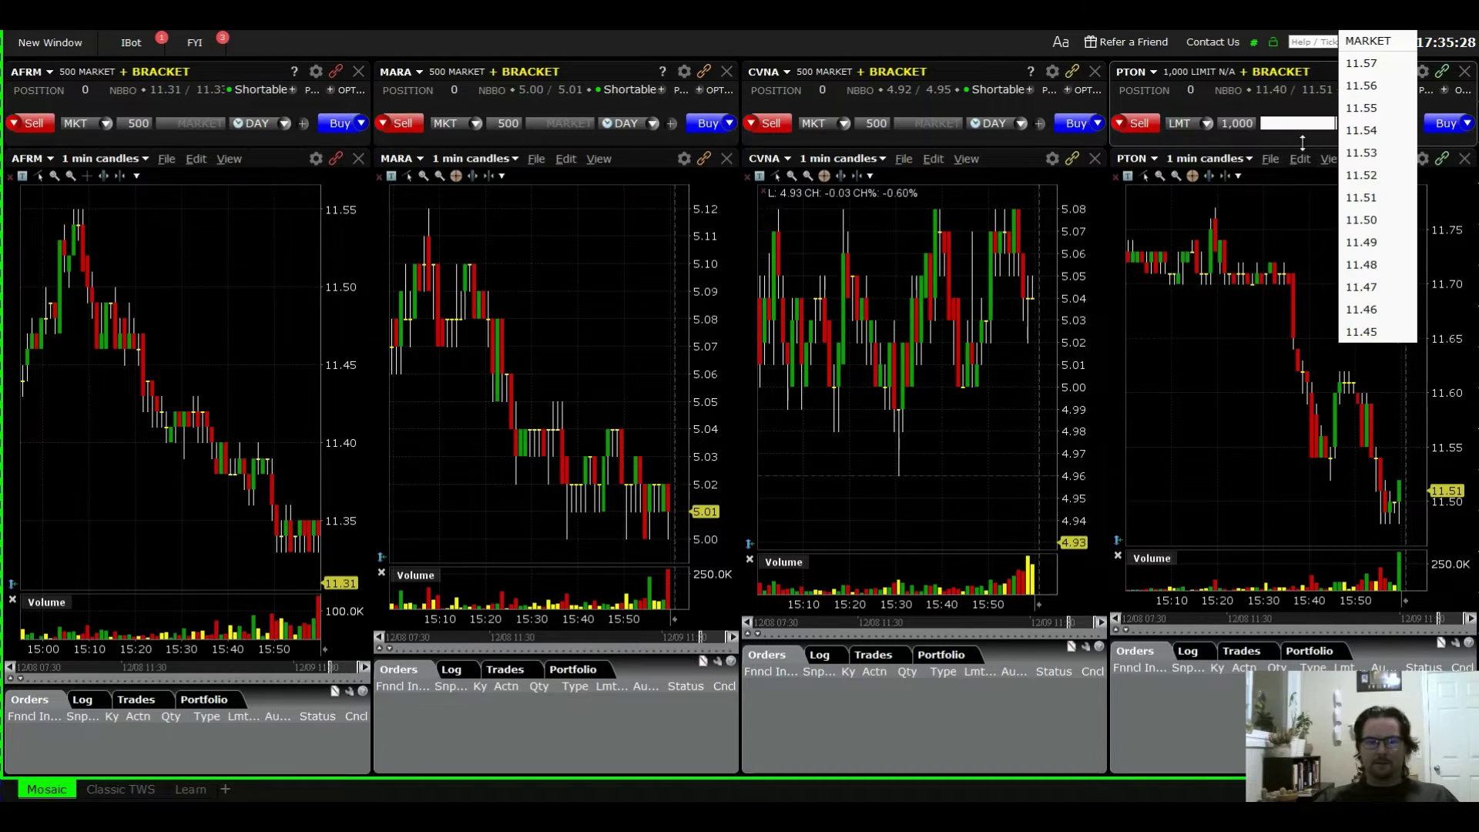
pyautogui.click(1218, 137)
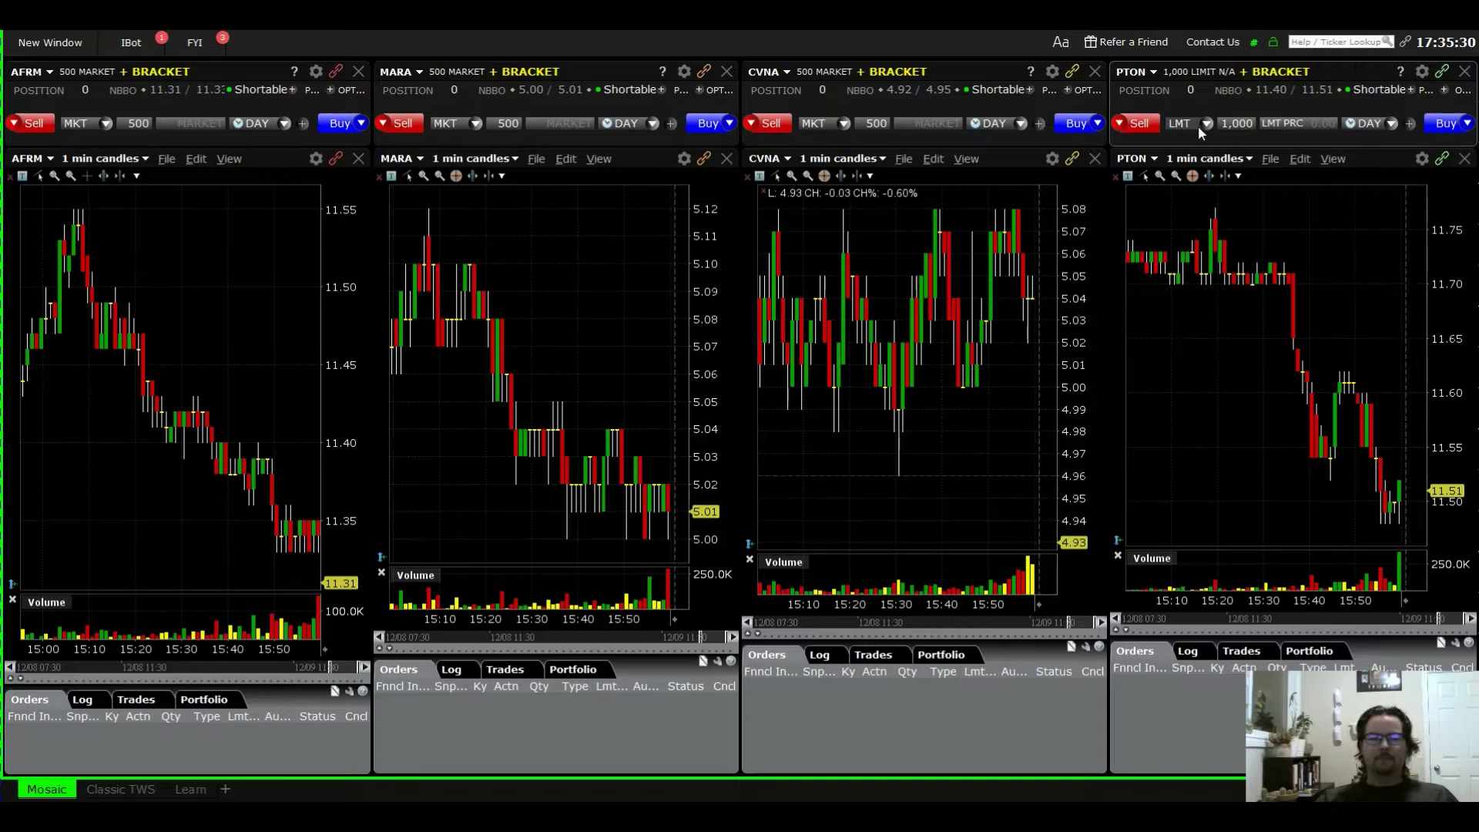
pyautogui.click(1199, 126)
pyautogui.click(1195, 176)
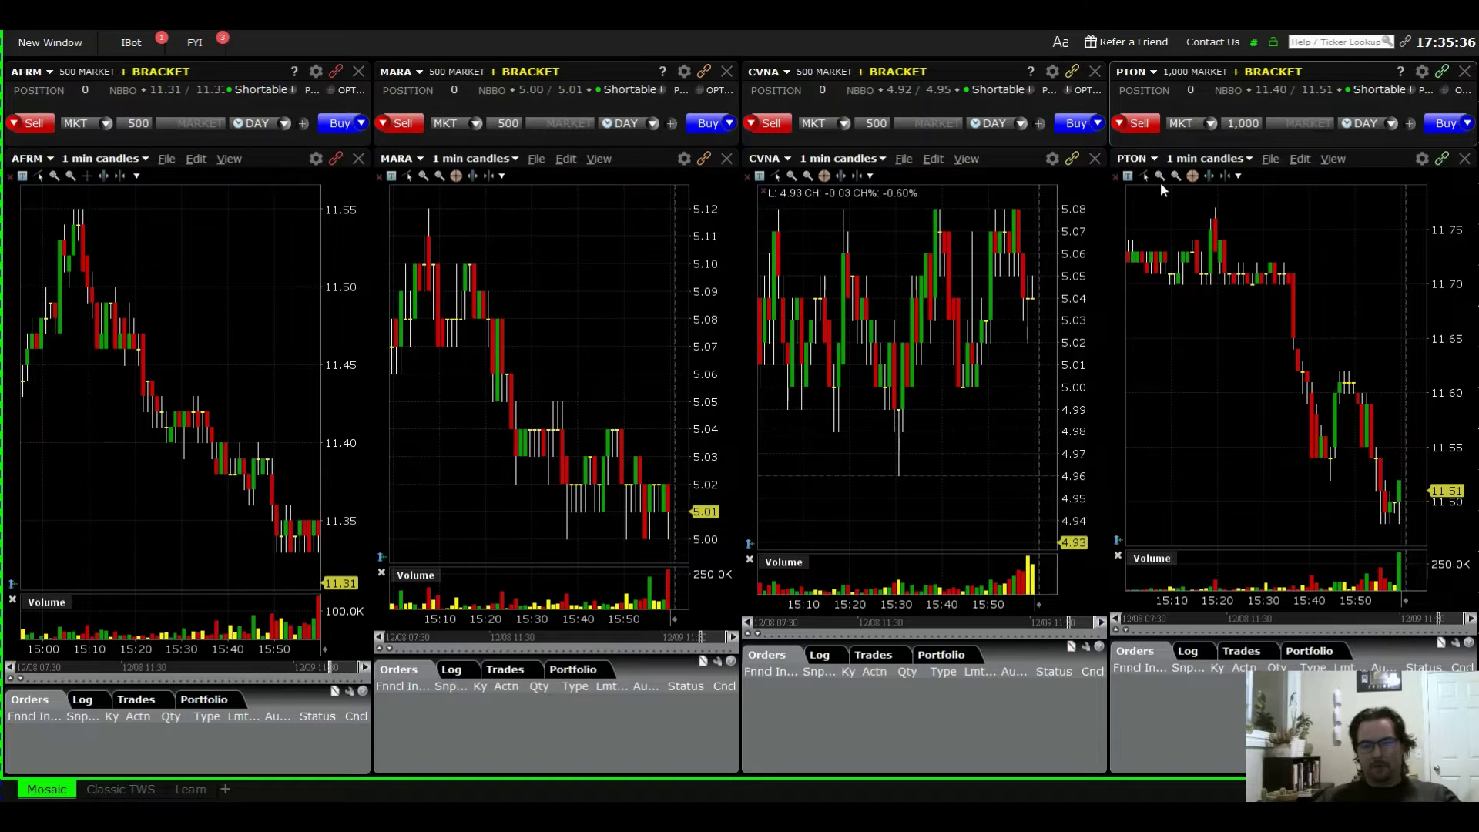
pyautogui.click(1389, 124)
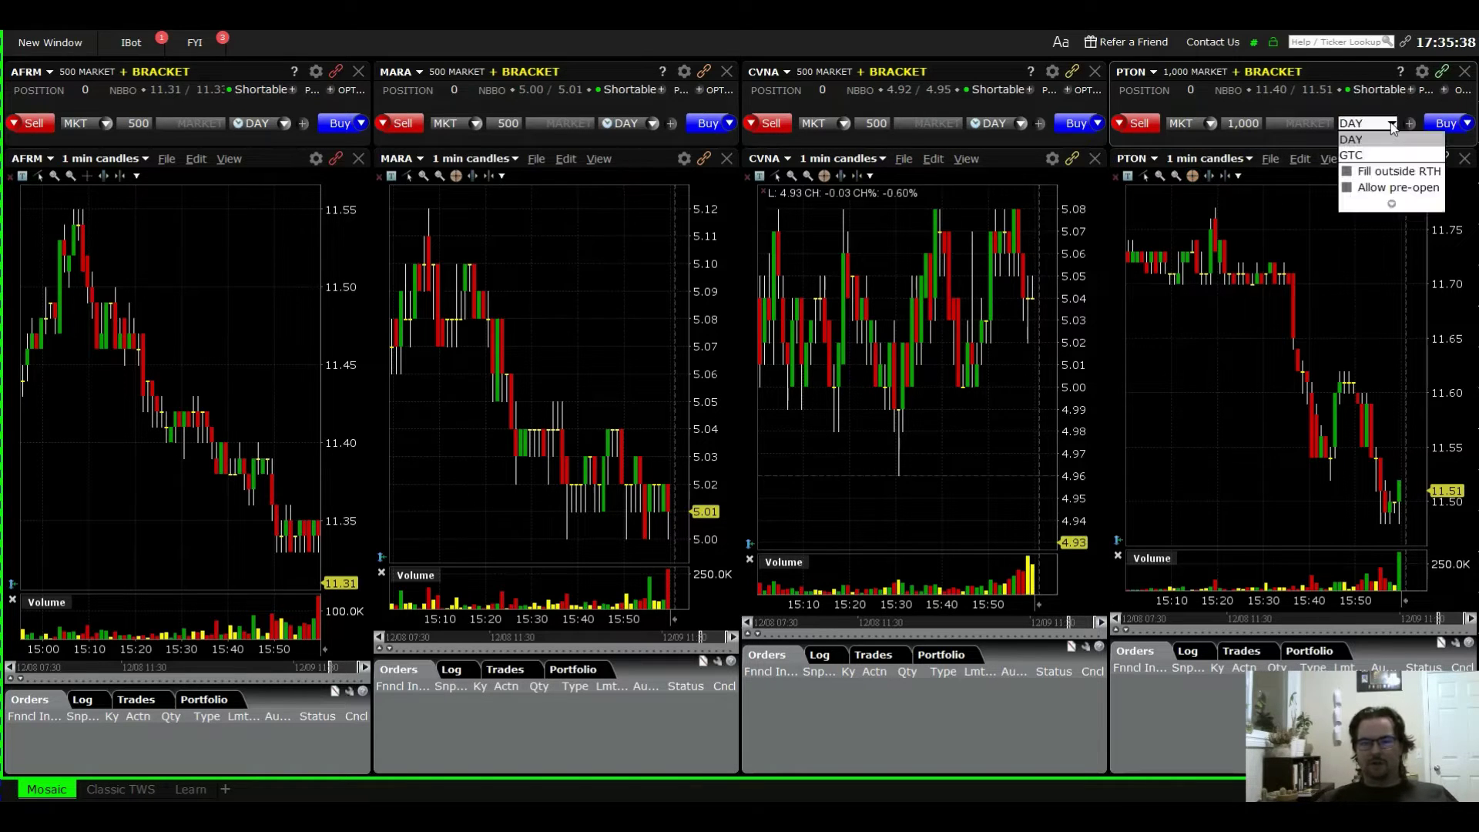
pyautogui.click(1348, 99)
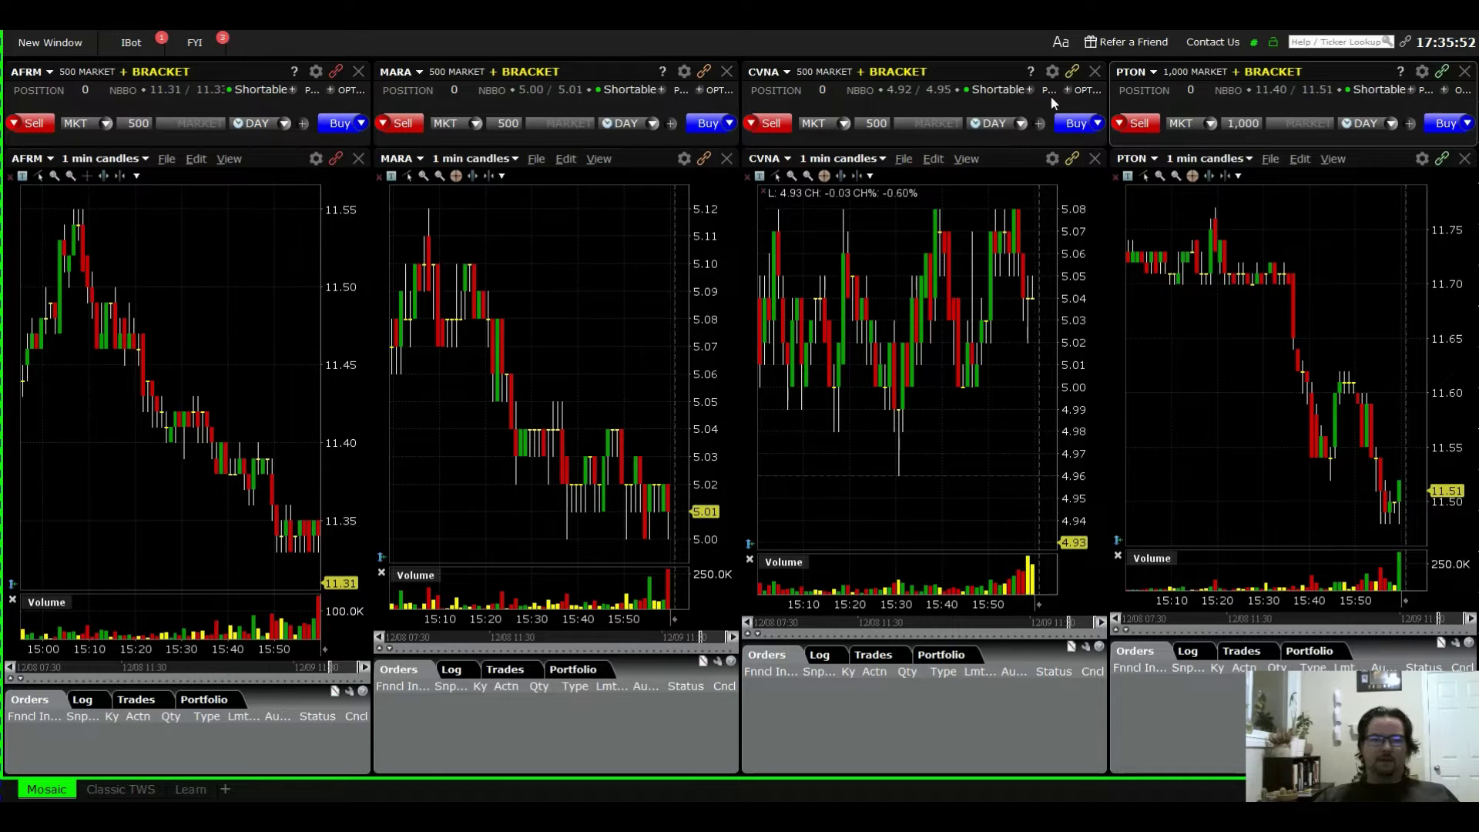
# Open the Stocks presets from the PTON Order Entry settings and move the configuration window aside to uncover the PTON chart.
pyautogui.click(1422, 71)
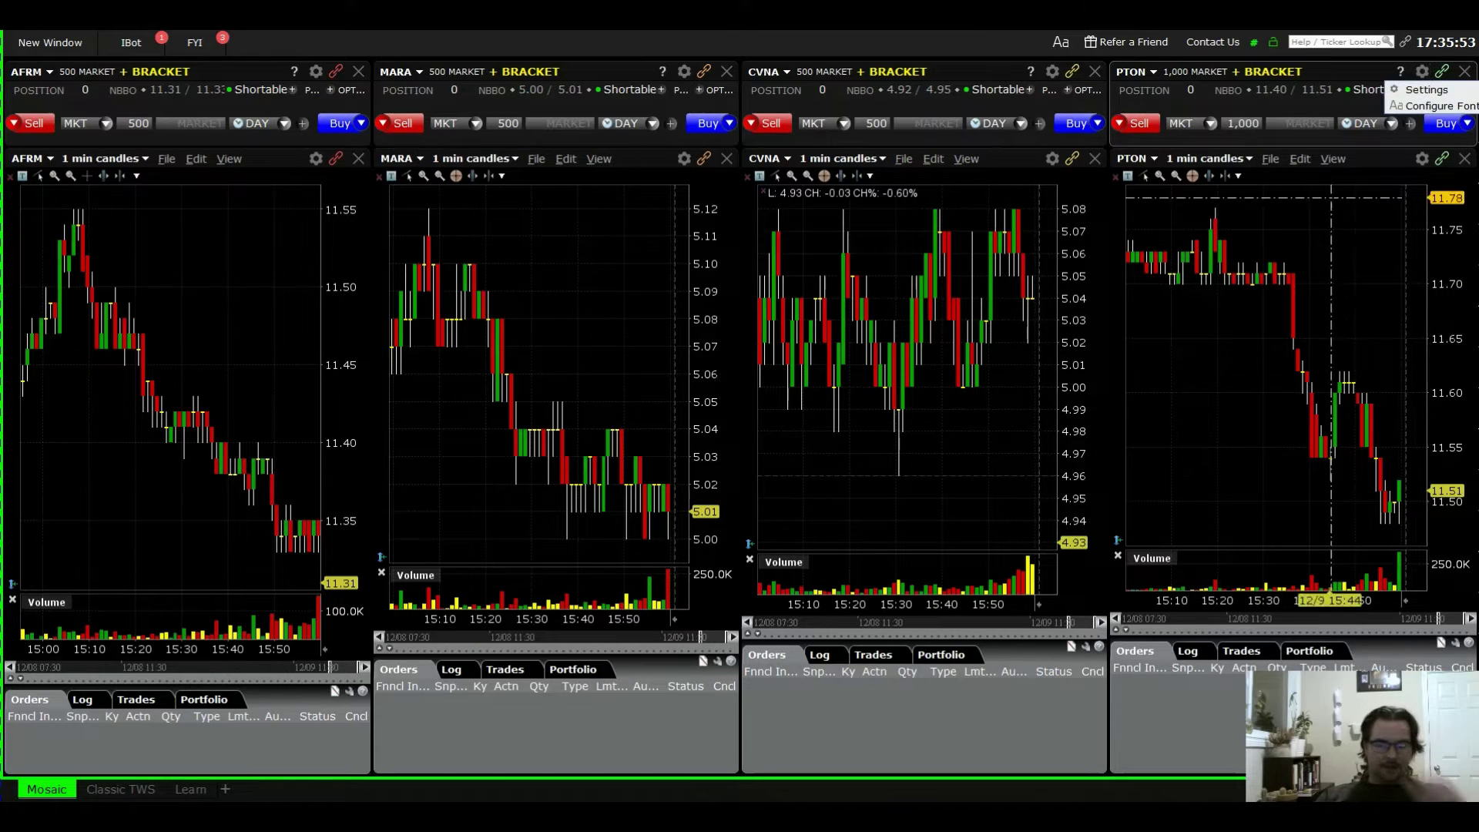
pyautogui.click(1425, 90)
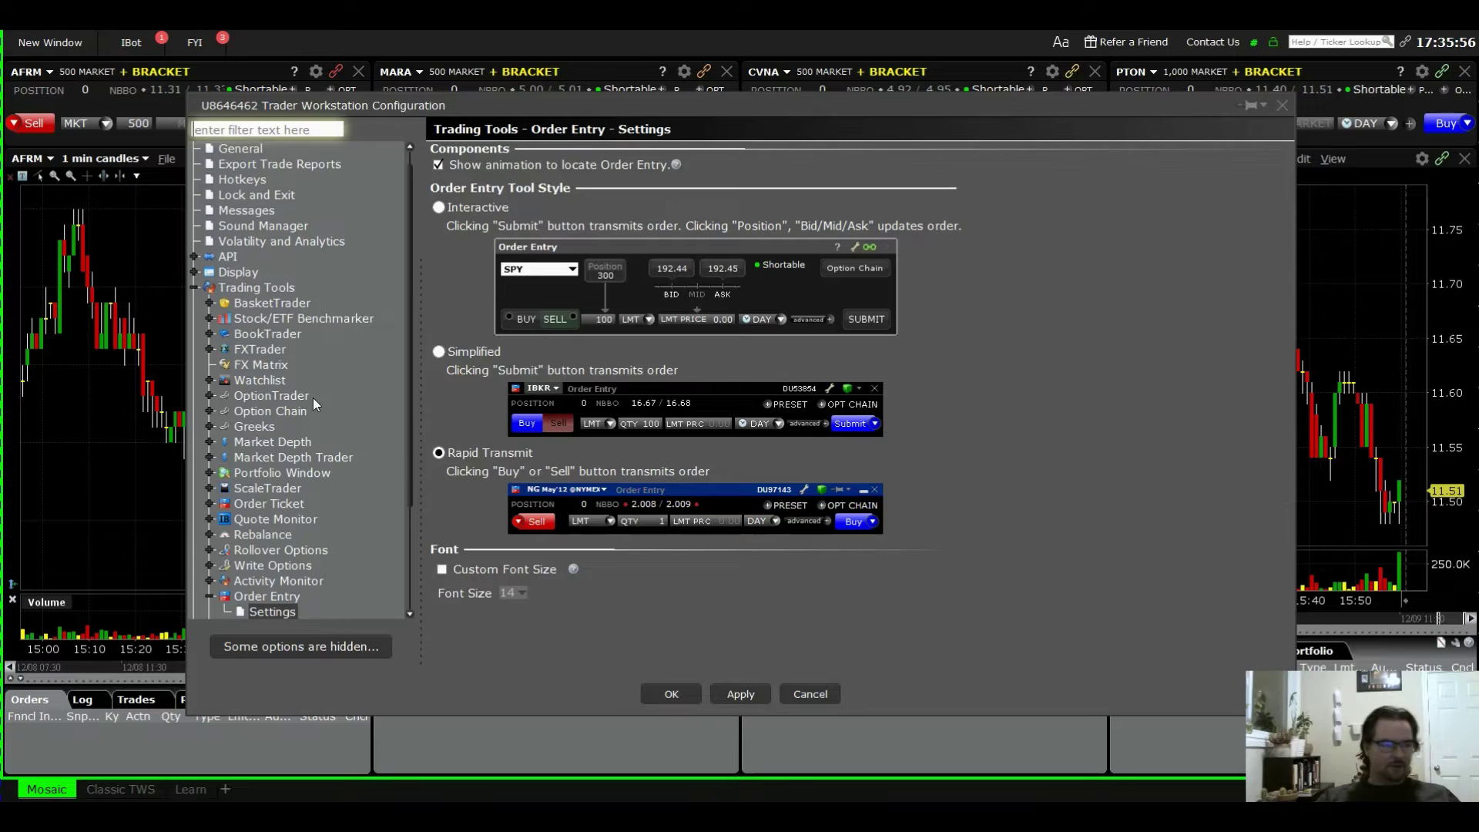
pyautogui.scroll(-3, 316, 431)
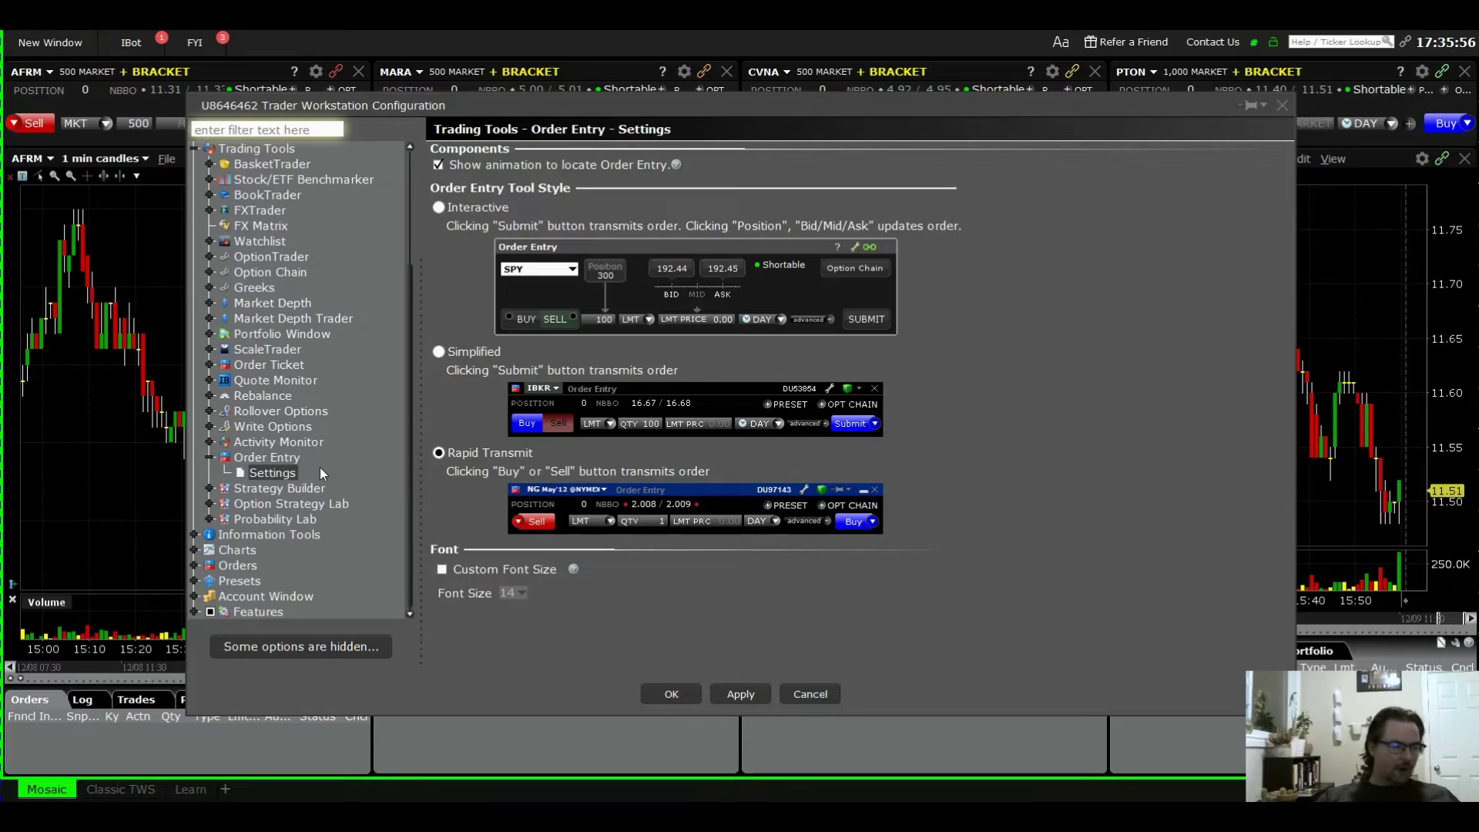
pyautogui.click(195, 581)
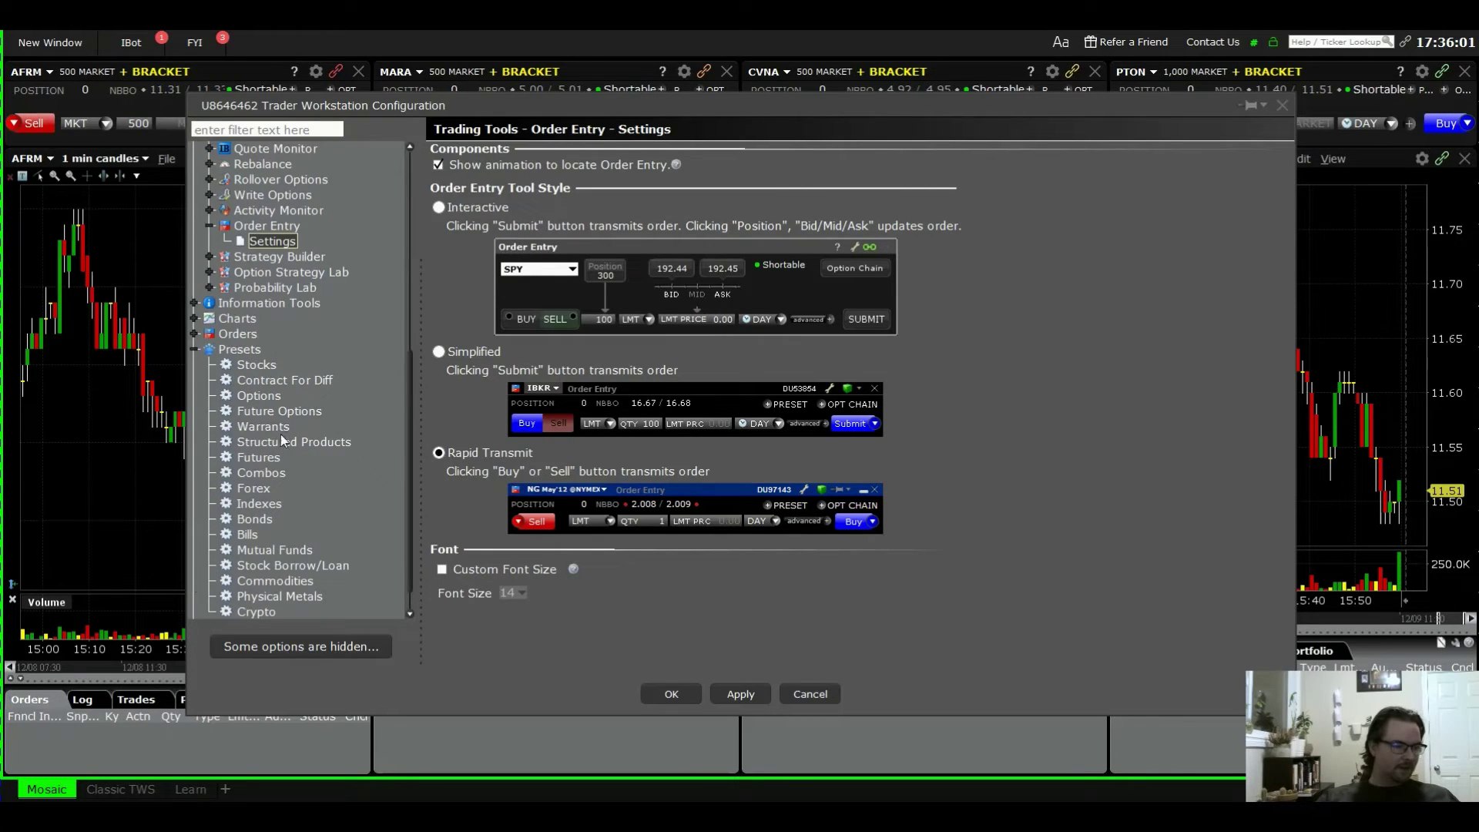
pyautogui.click(259, 367)
pyautogui.scroll(-2, 1049, 405)
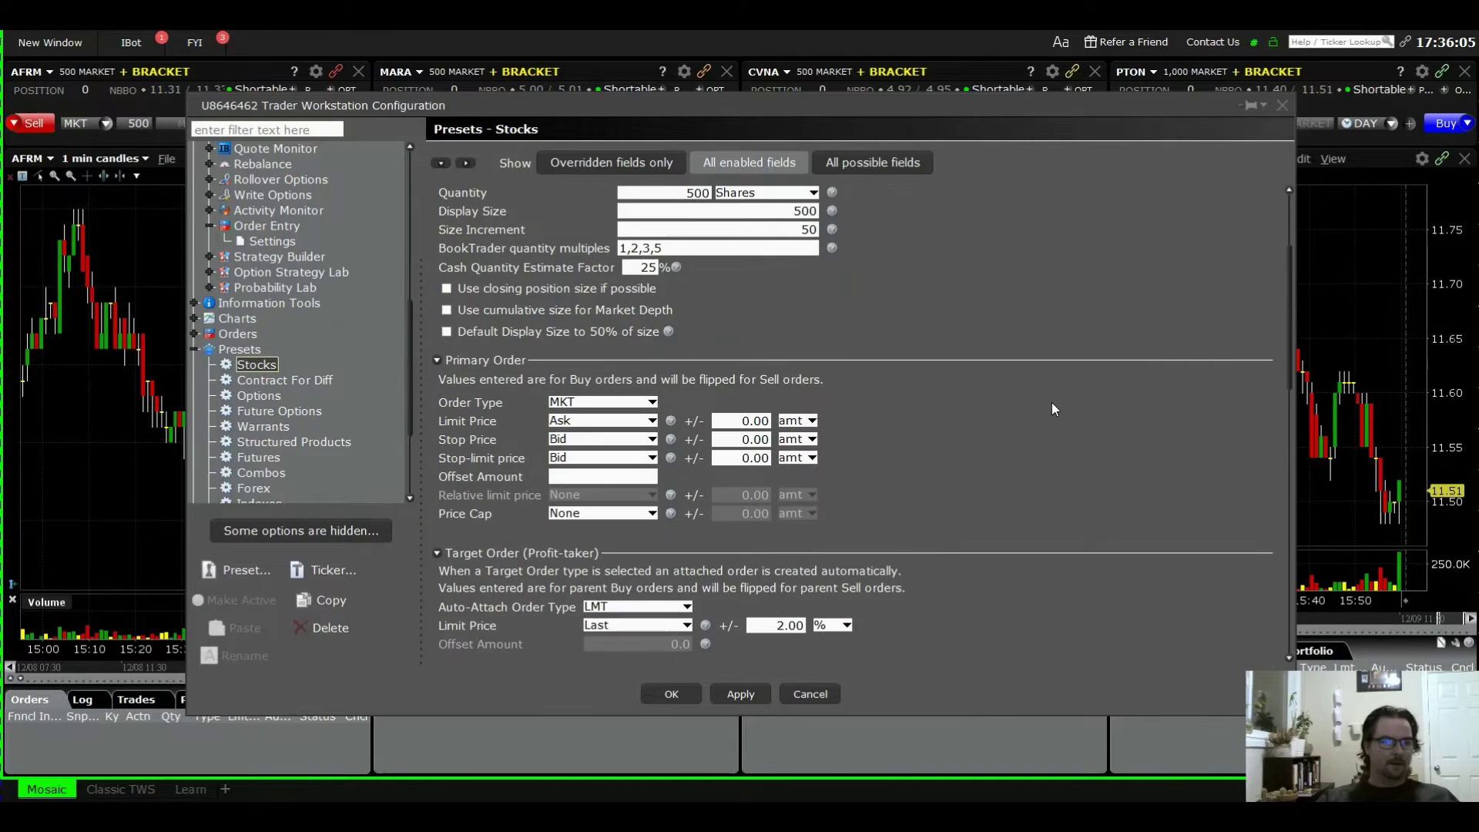
pyautogui.scroll(-1, 1050, 405)
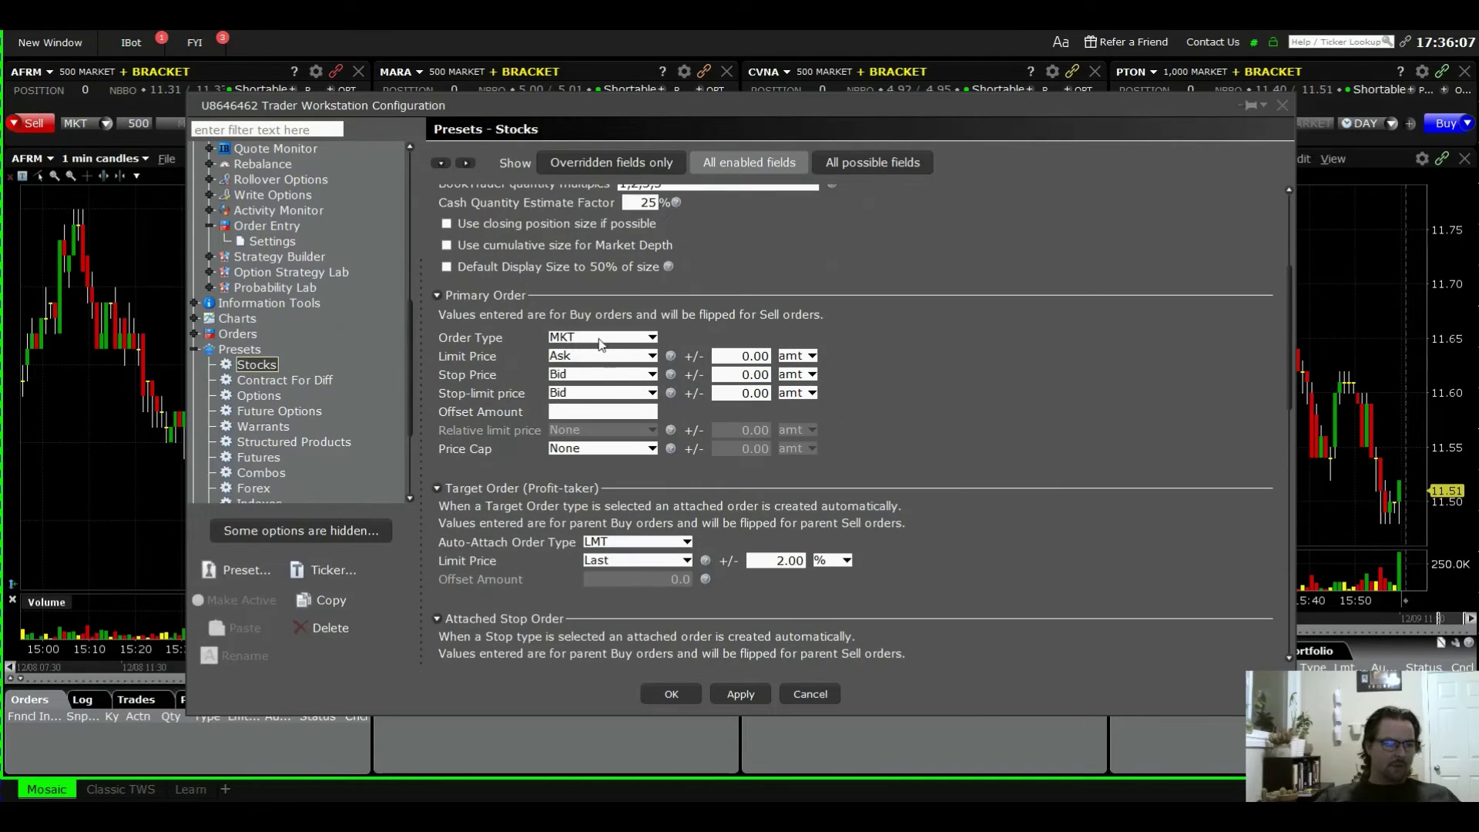
pyautogui.moveTo(1153, 112); pyautogui.dragTo(1002, 104)
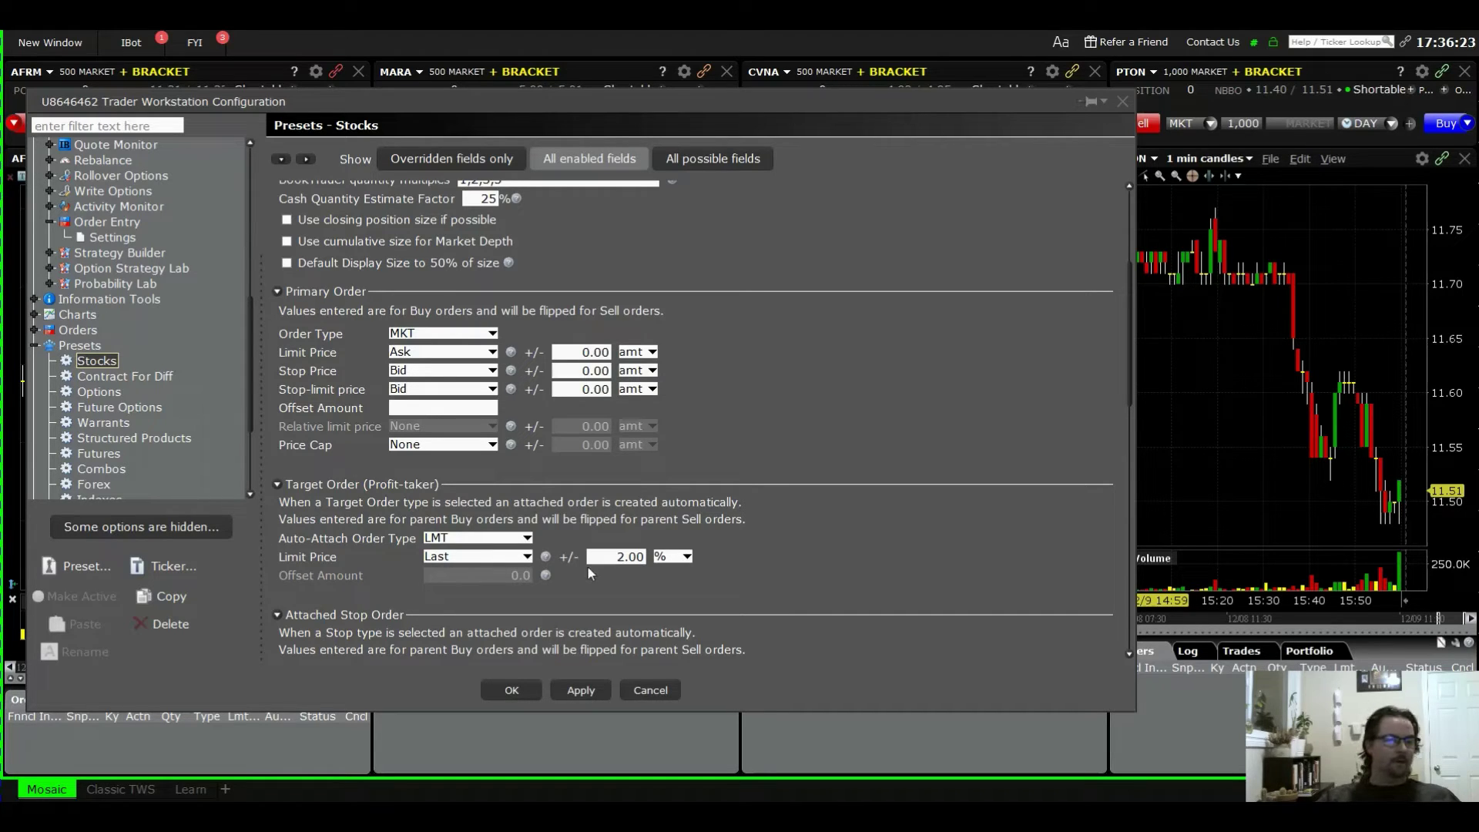
# Examine the Target Order and Attached Stop Order defaults in the Stocks presets, including their offset values and units.
pyautogui.click(681, 557)
pyautogui.click(667, 588)
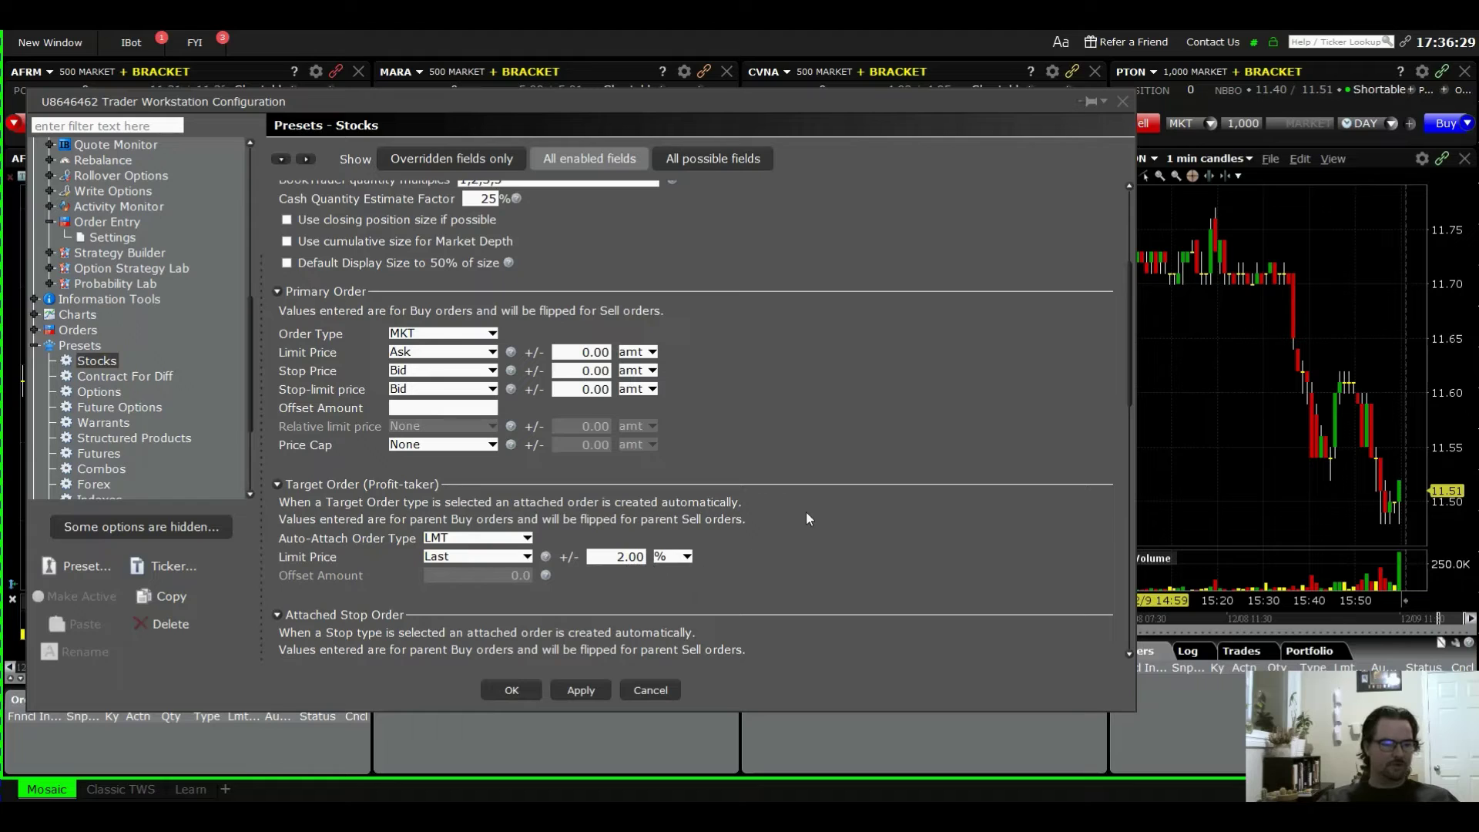
pyautogui.scroll(-1, 887, 402)
pyautogui.scroll(-1, 886, 402)
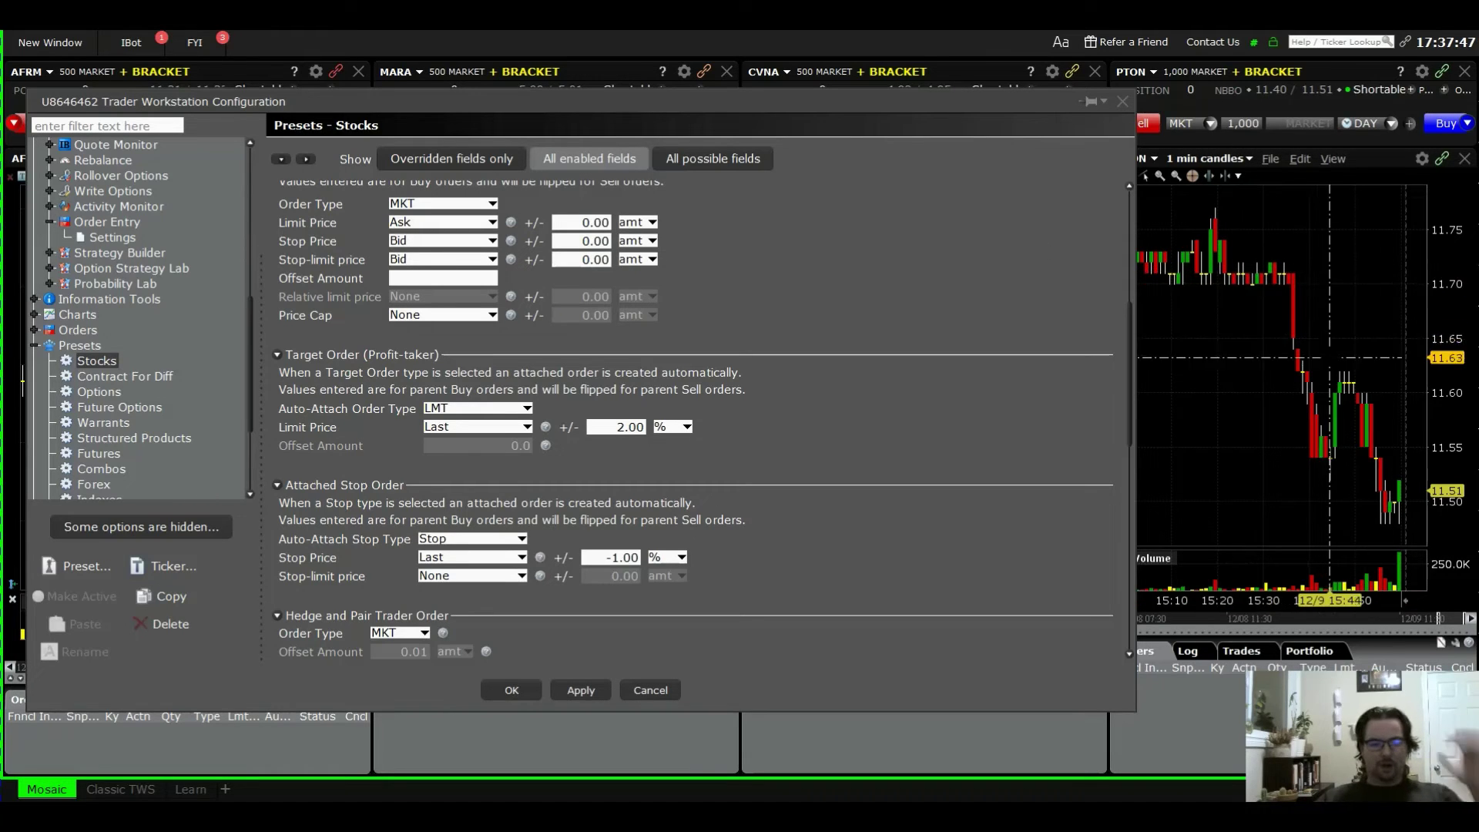
pyautogui.scroll(-2, 805, 439)
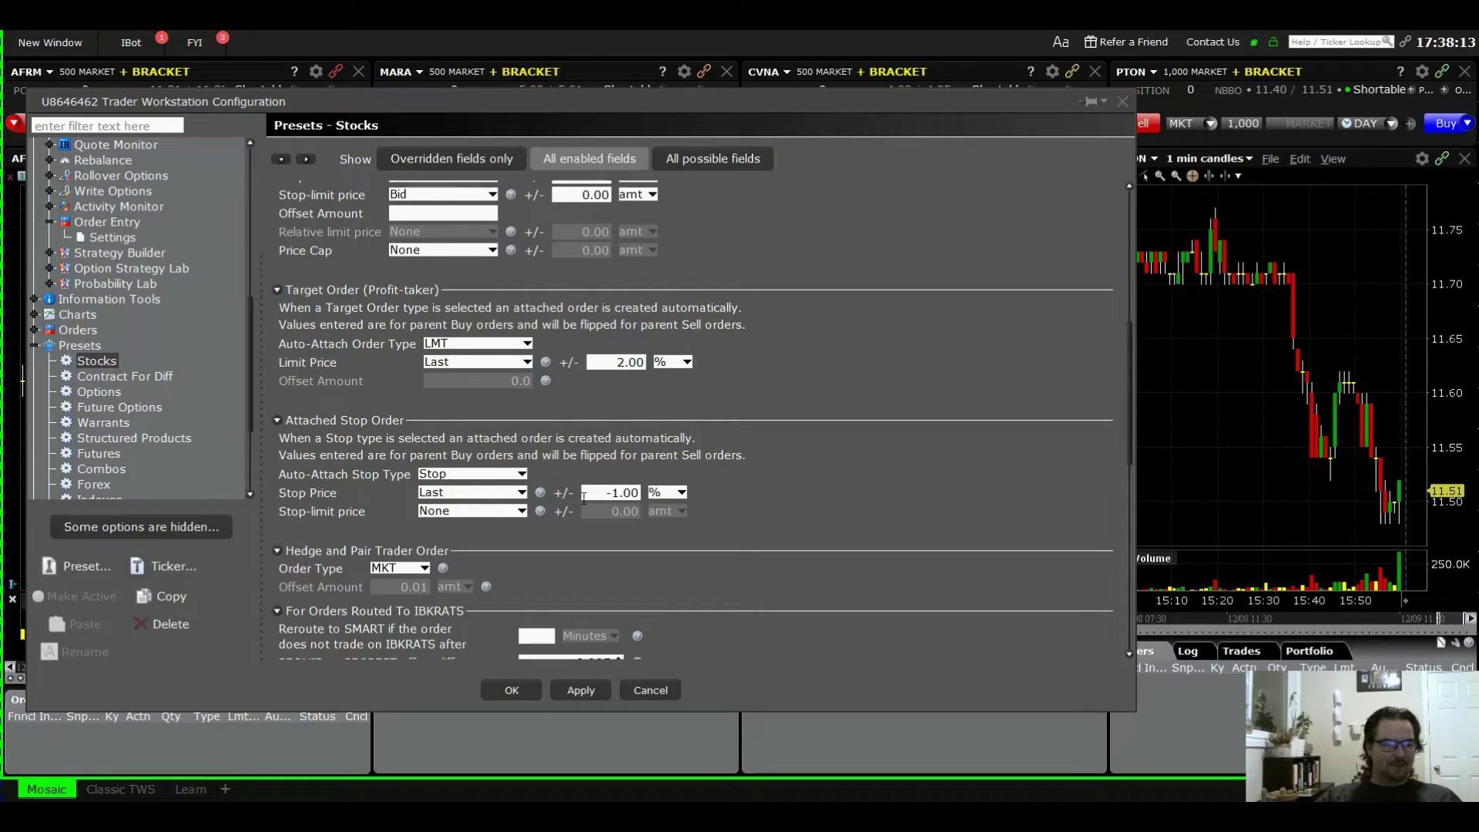
pyautogui.moveTo(605, 496); pyautogui.dragTo(645, 493)
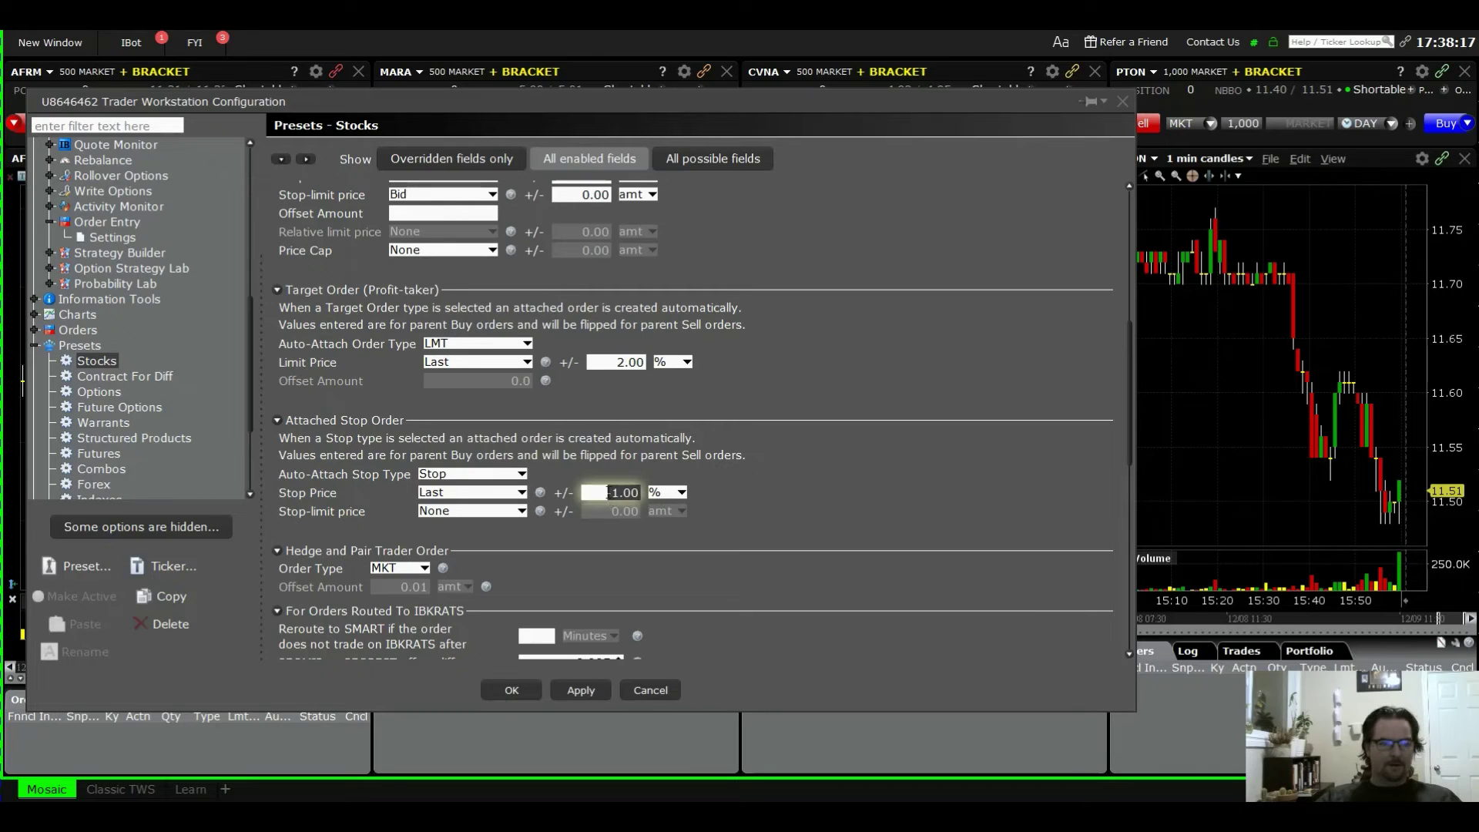
pyautogui.click(607, 494)
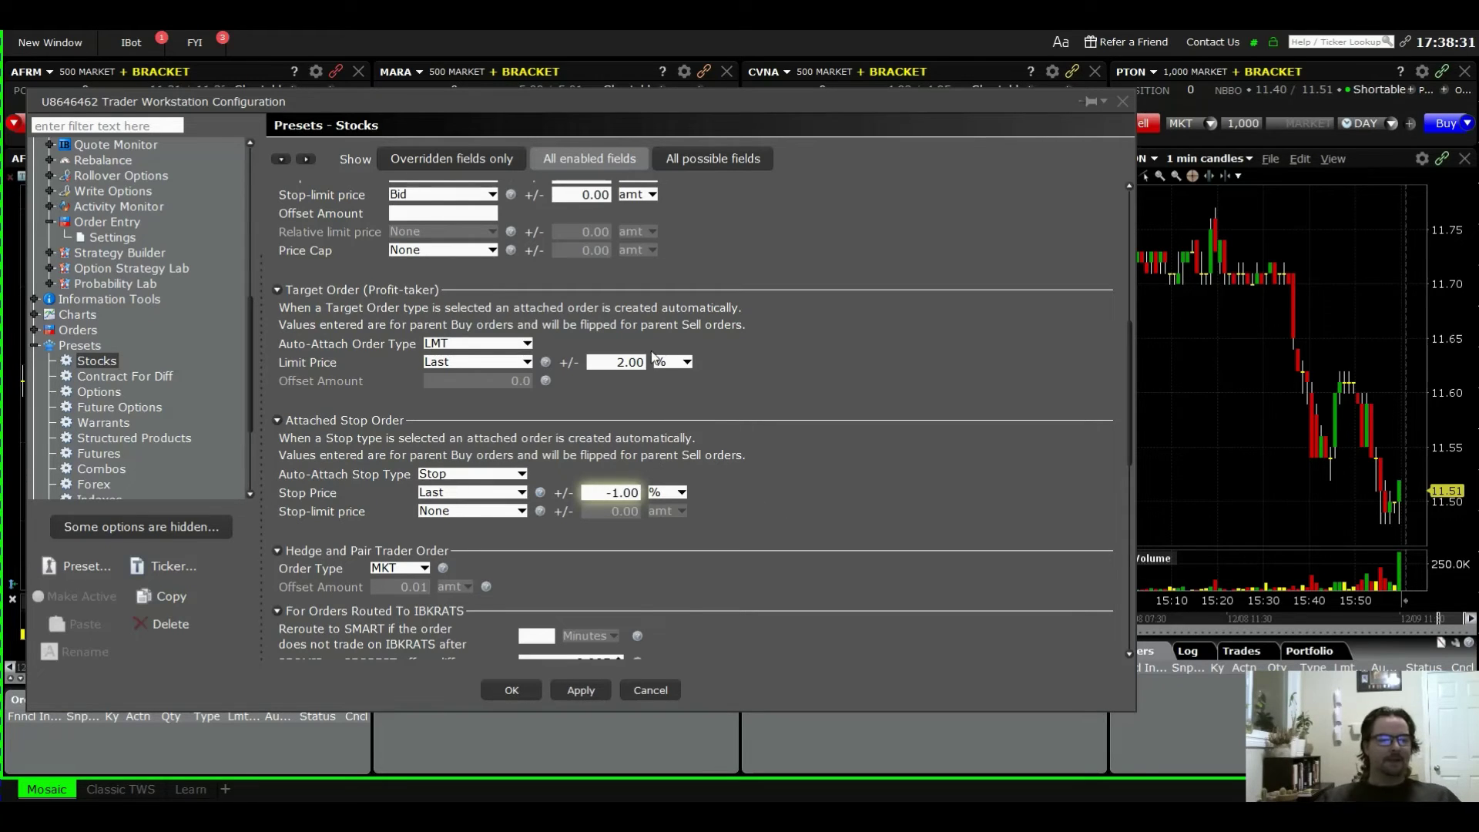
# Set the Target Order limit price offset in the Stocks presets to 0.2 with the unit amt.
pyautogui.click(686, 362)
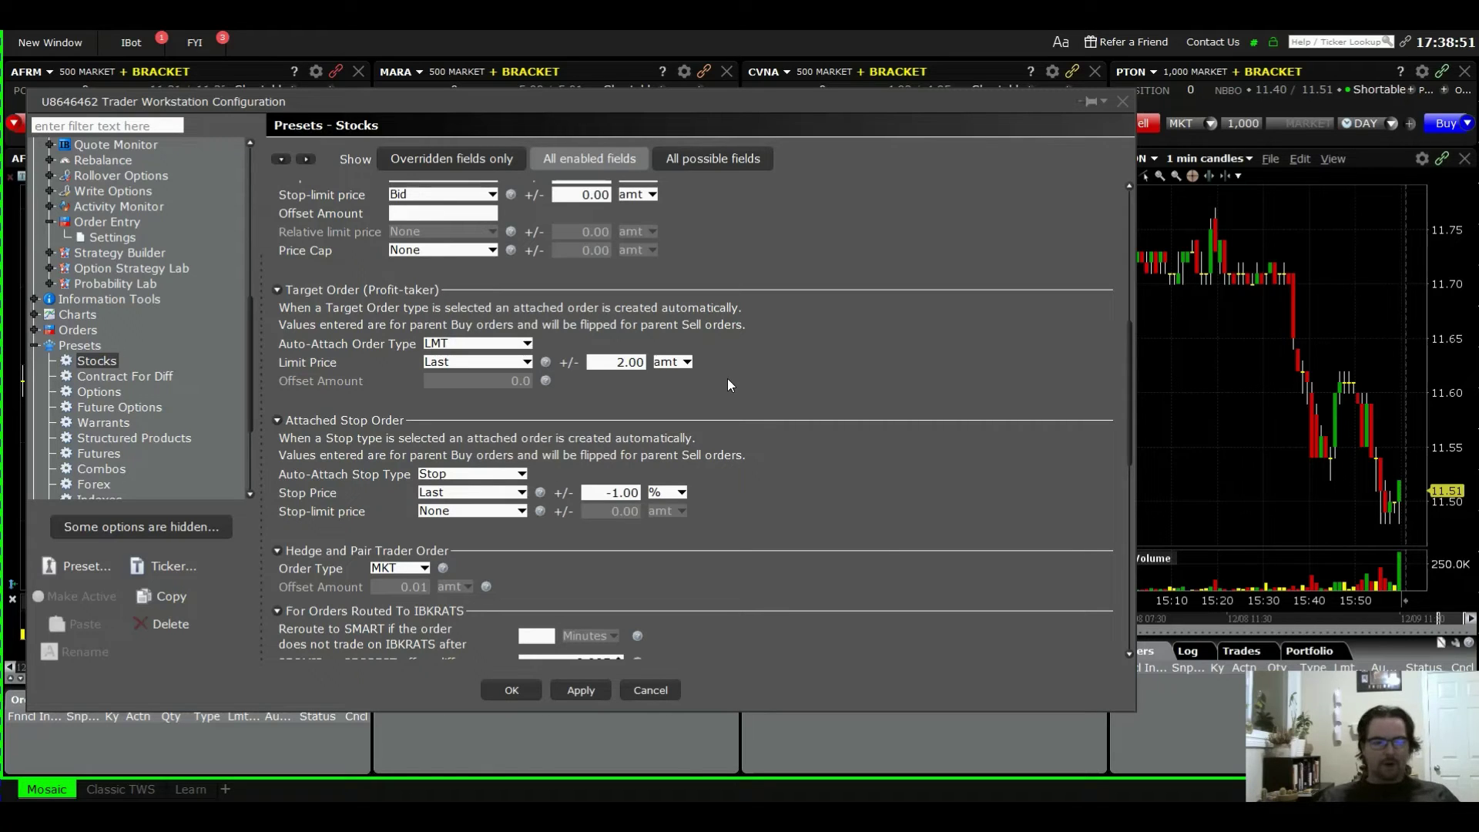
pyautogui.moveTo(616, 362); pyautogui.dragTo(676, 363)
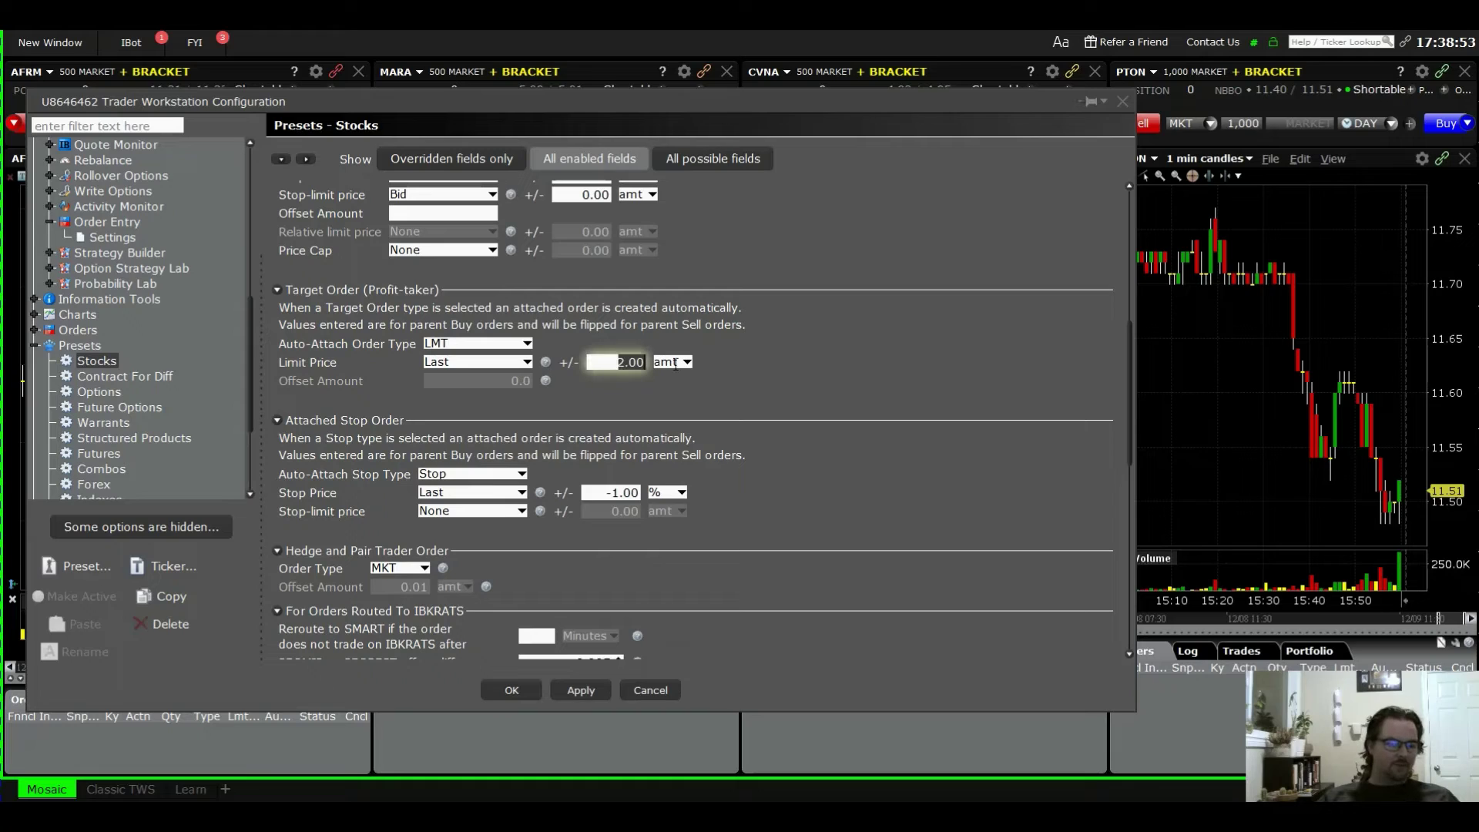
pyautogui.write('0.1')
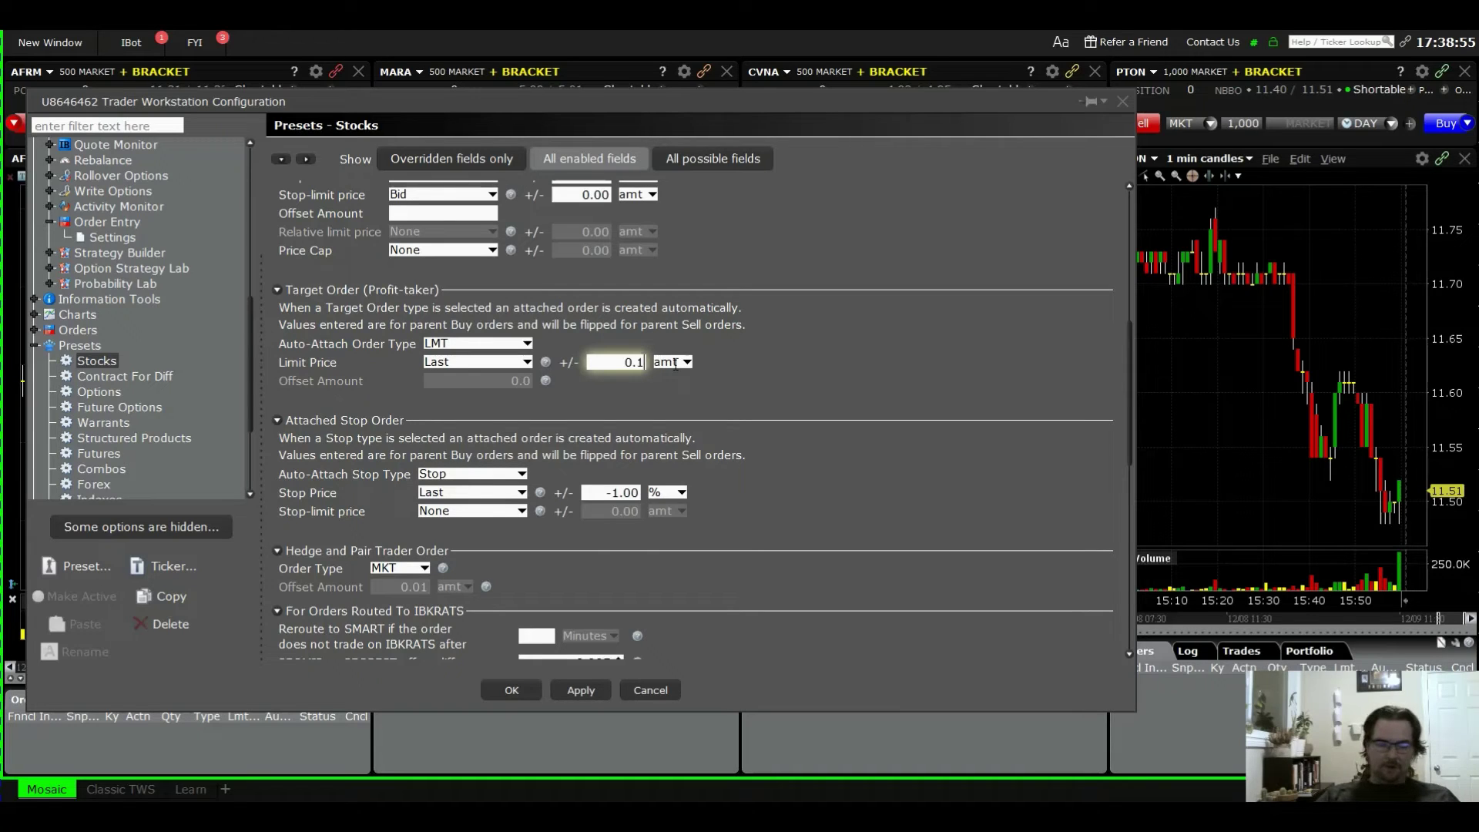
pyautogui.moveTo(599, 359); pyautogui.dragTo(689, 368)
pyautogui.write('0.2')
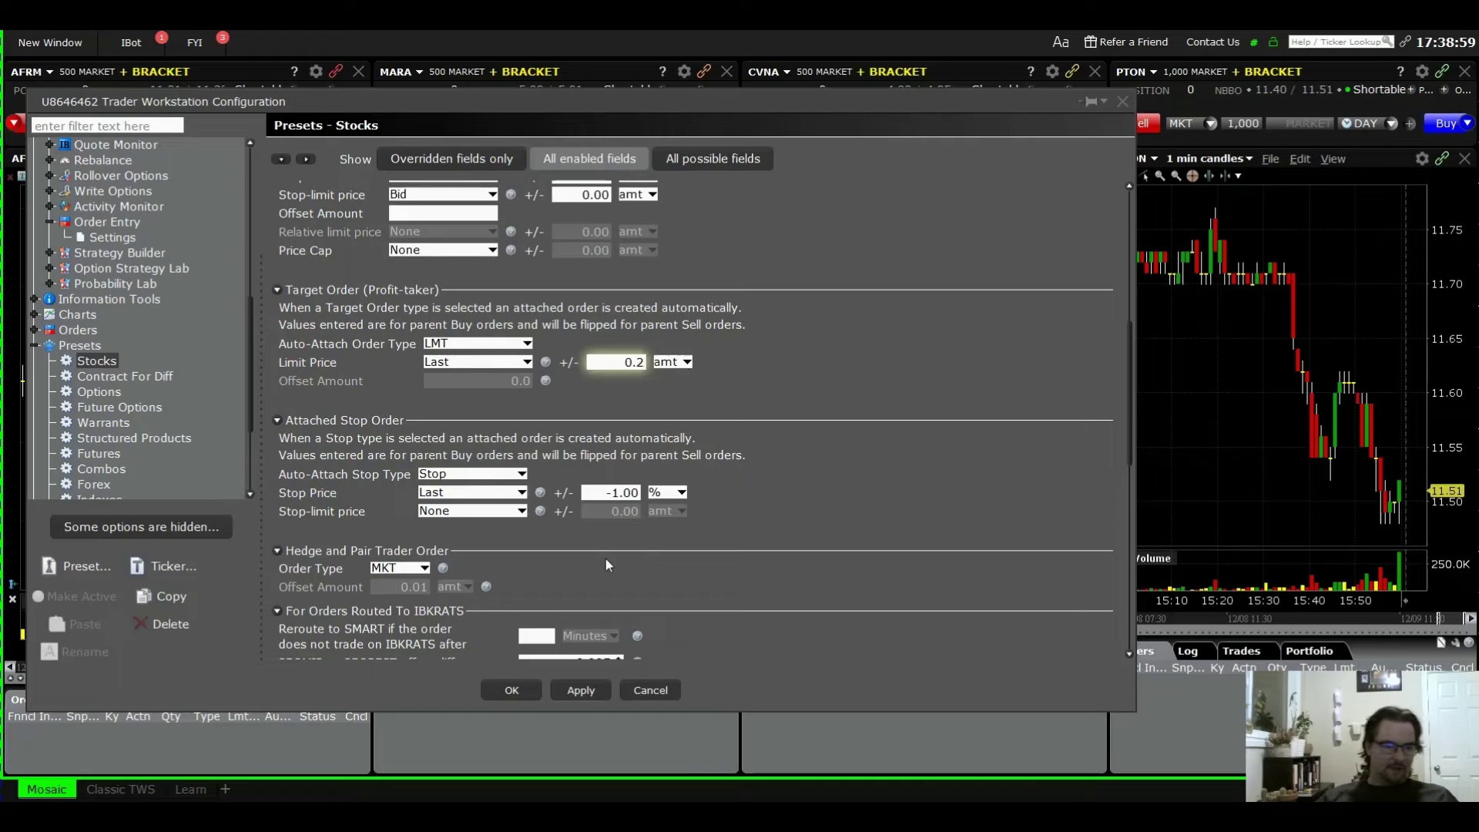
# Set the Attached Stop Order stop price offset in the Stocks presets to -0.1 with the unit amt.
pyautogui.moveTo(607, 493); pyautogui.dragTo(656, 493)
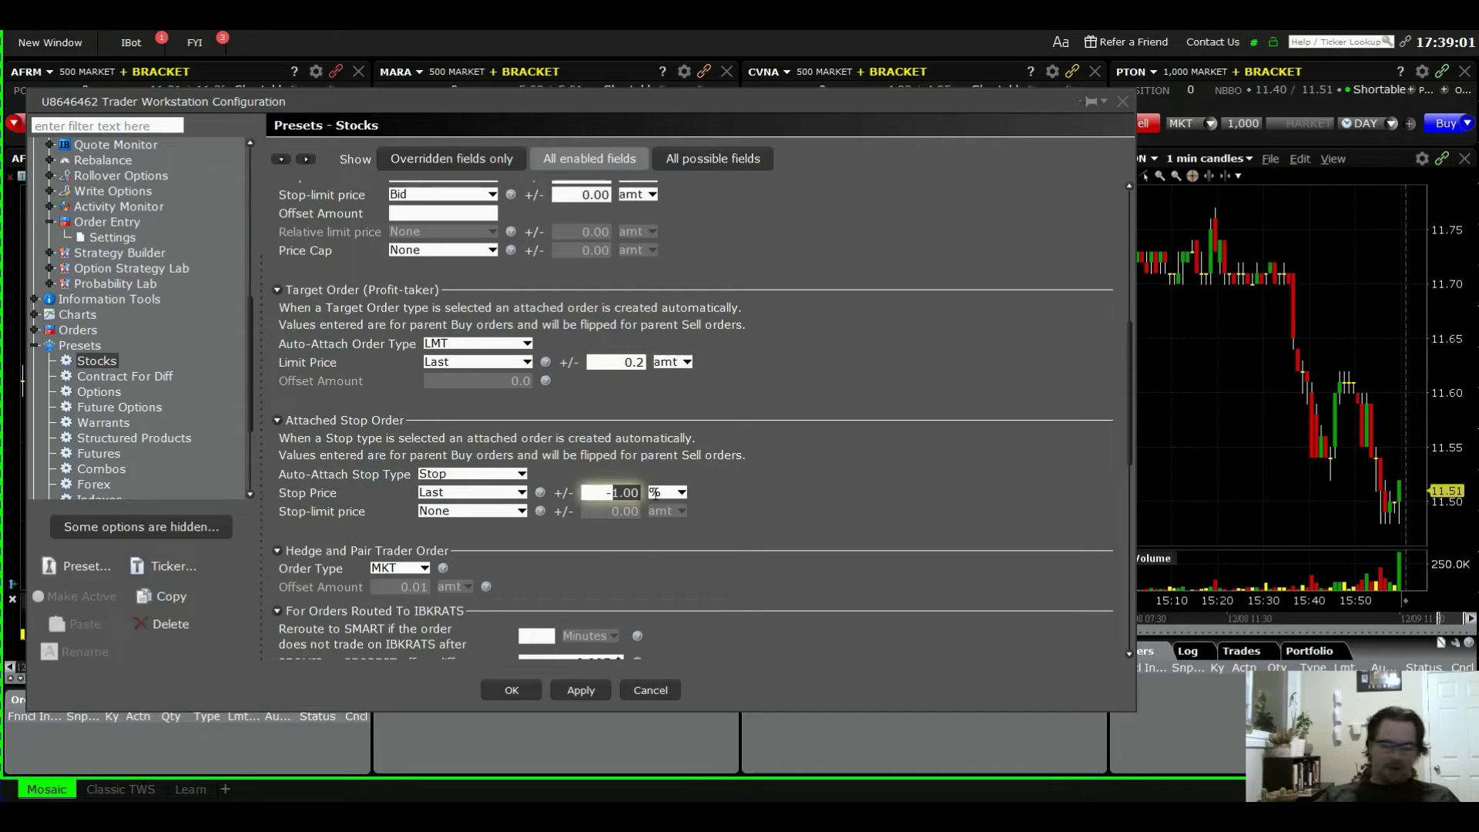
pyautogui.write('0.1')
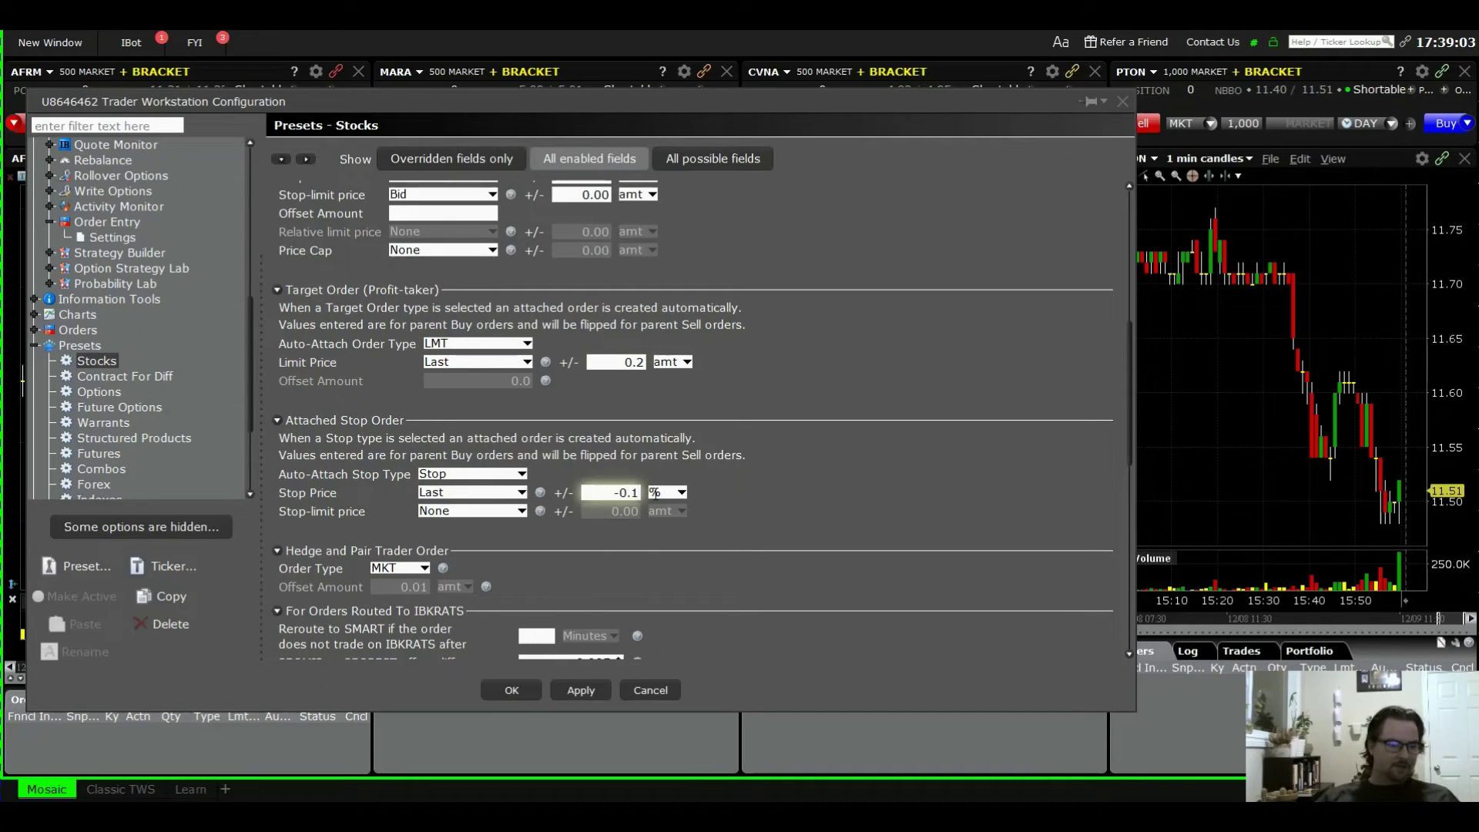
pyautogui.click(677, 498)
pyautogui.click(664, 512)
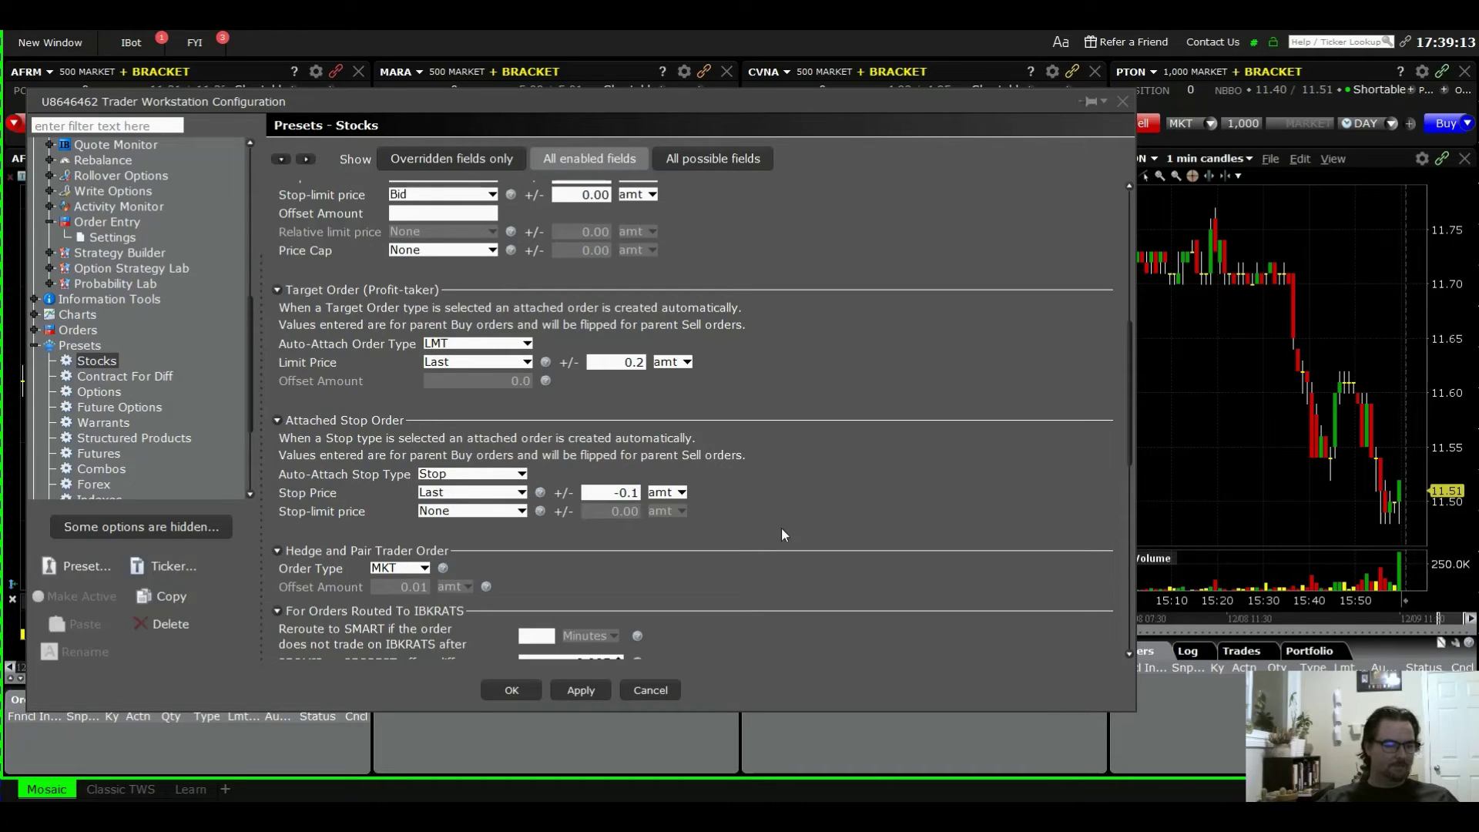
# Examine the Hedge, IBKRATS, Miscellaneous and Precautionary Settings defaults in the Stocks presets and return to the attached order sections.
pyautogui.scroll(-3, 825, 509)
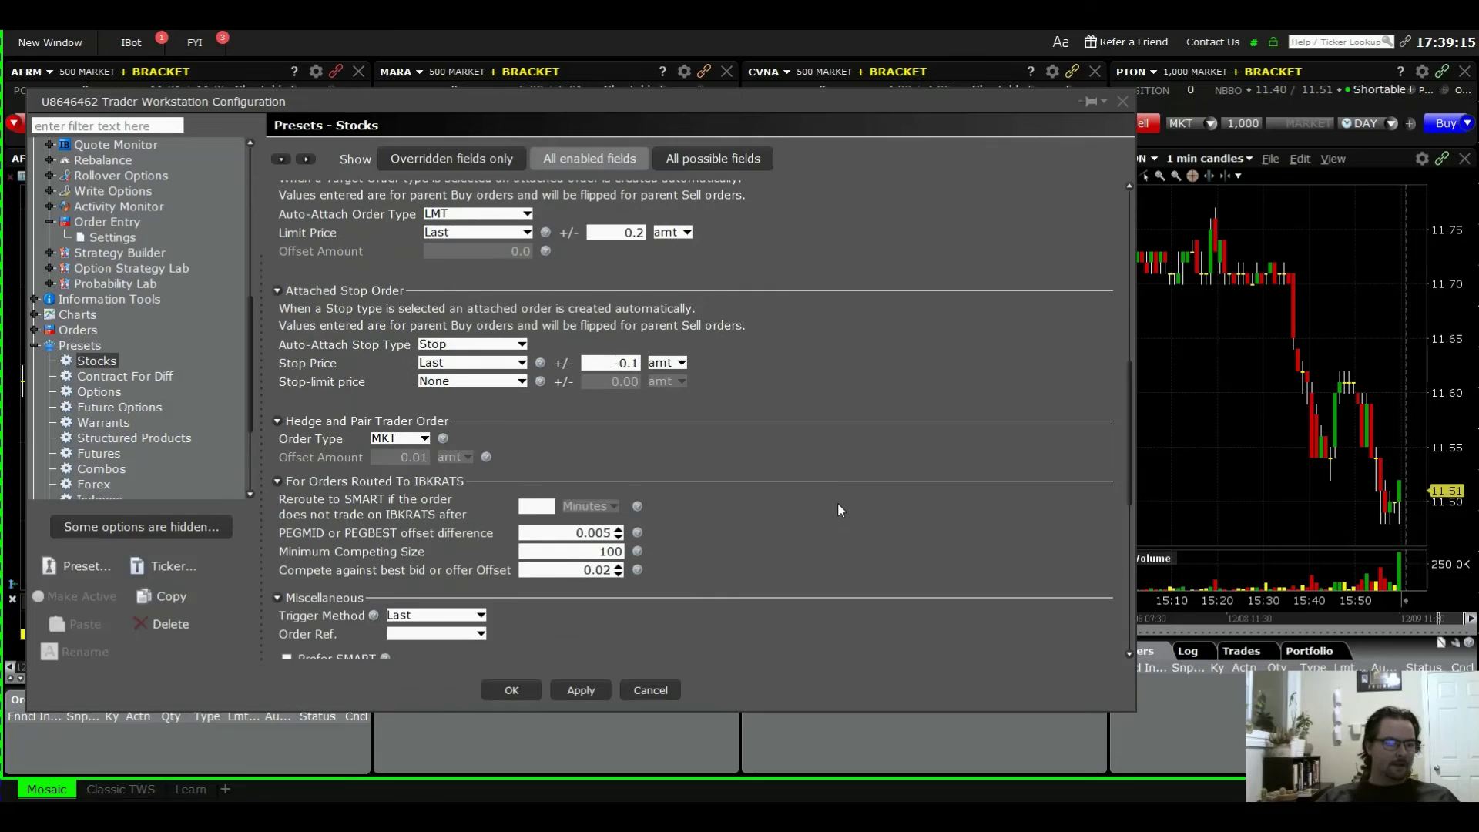
pyautogui.scroll(-3, 747, 555)
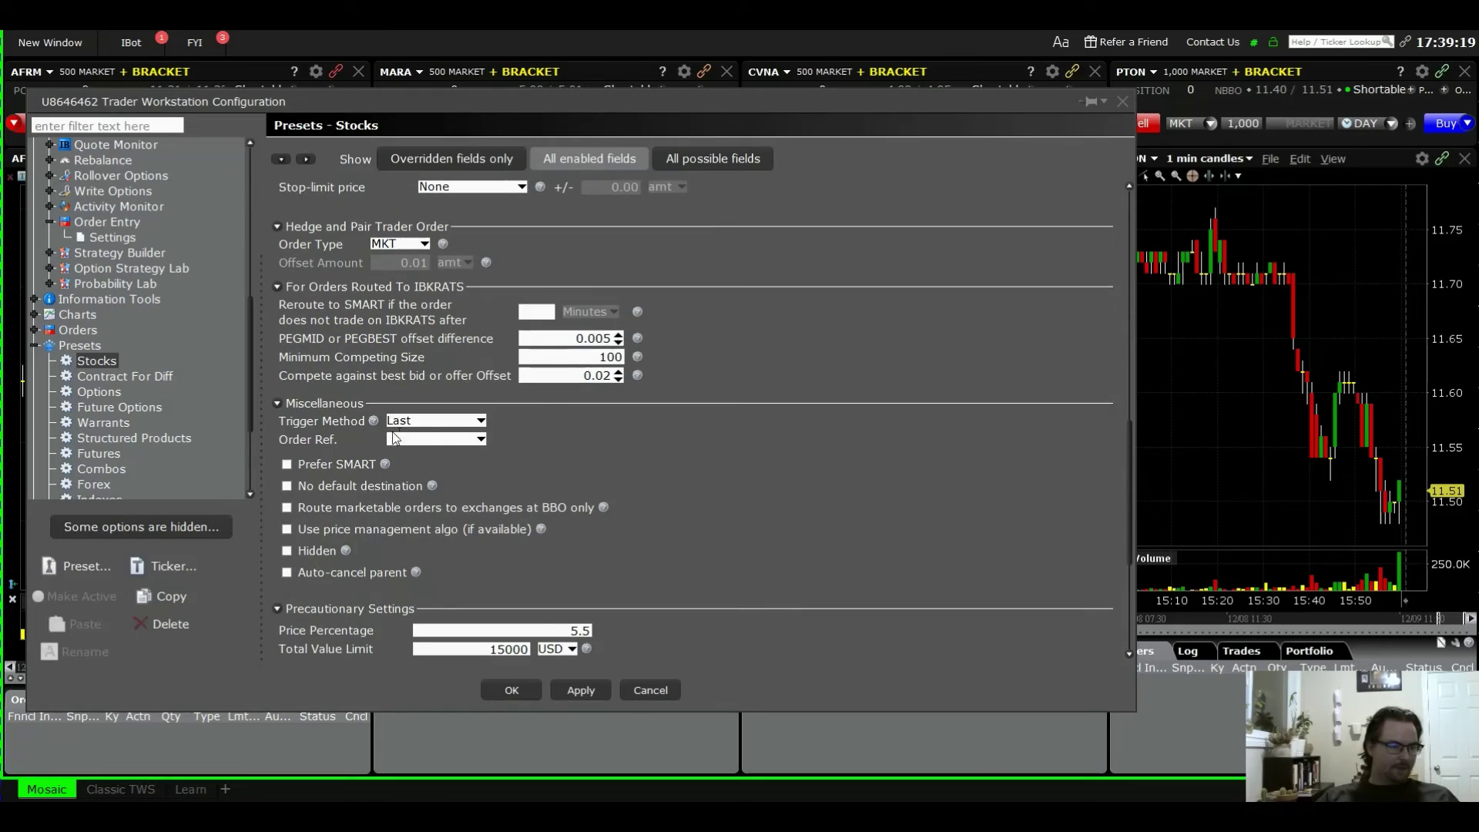
pyautogui.scroll(-3, 718, 493)
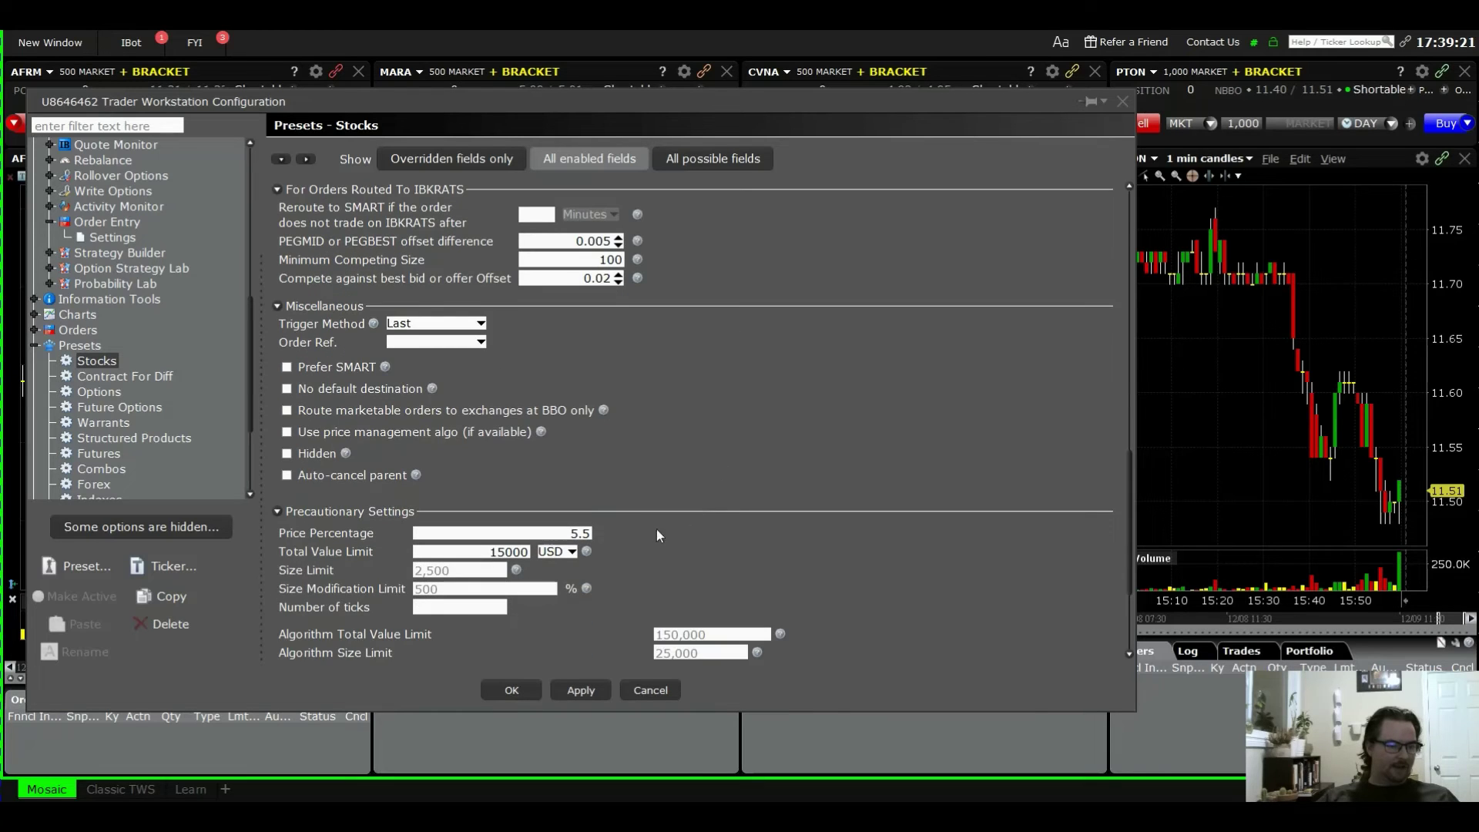
pyautogui.scroll(-4, 715, 550)
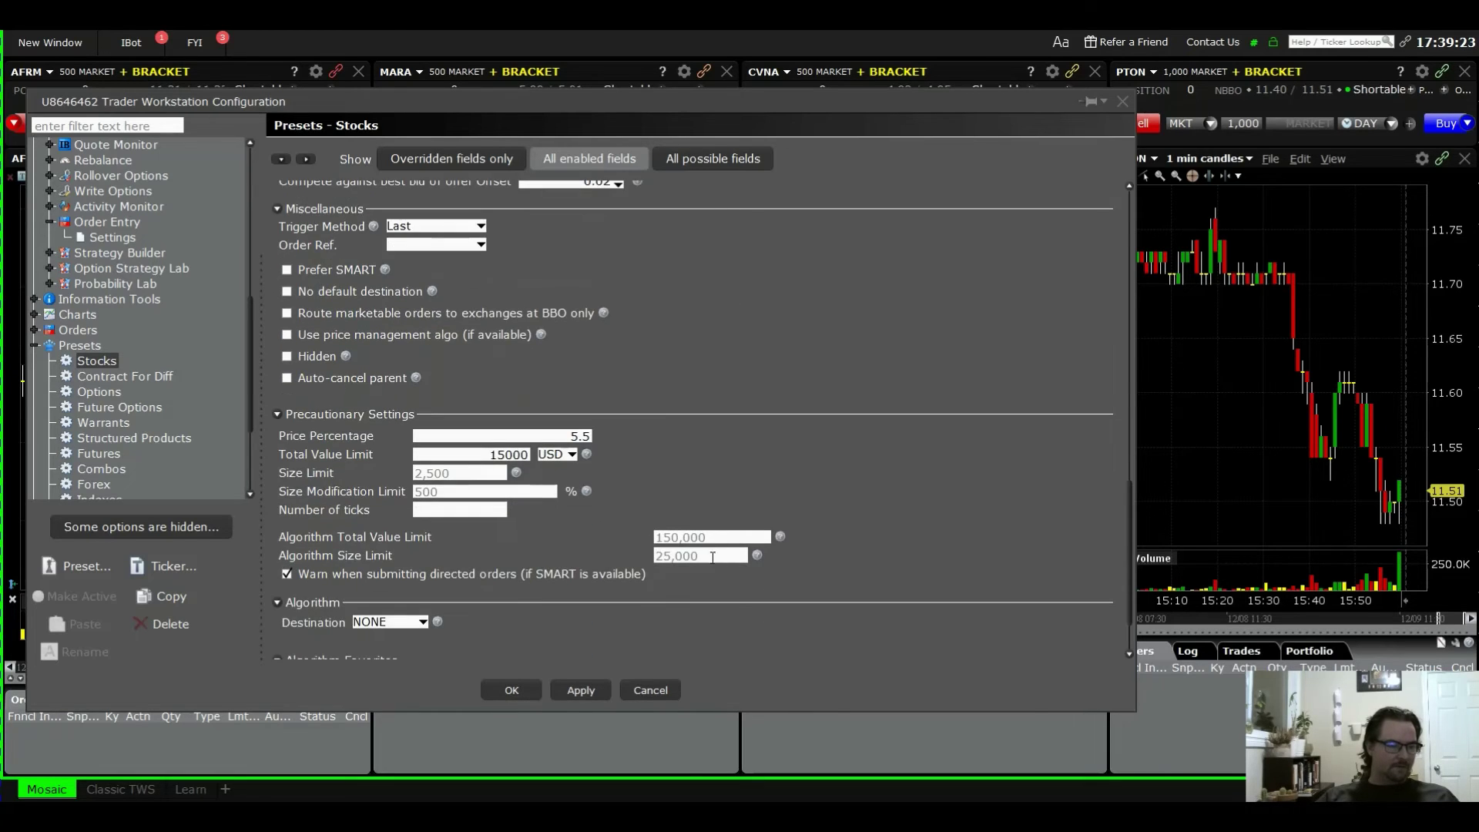
pyautogui.scroll(3, 813, 579)
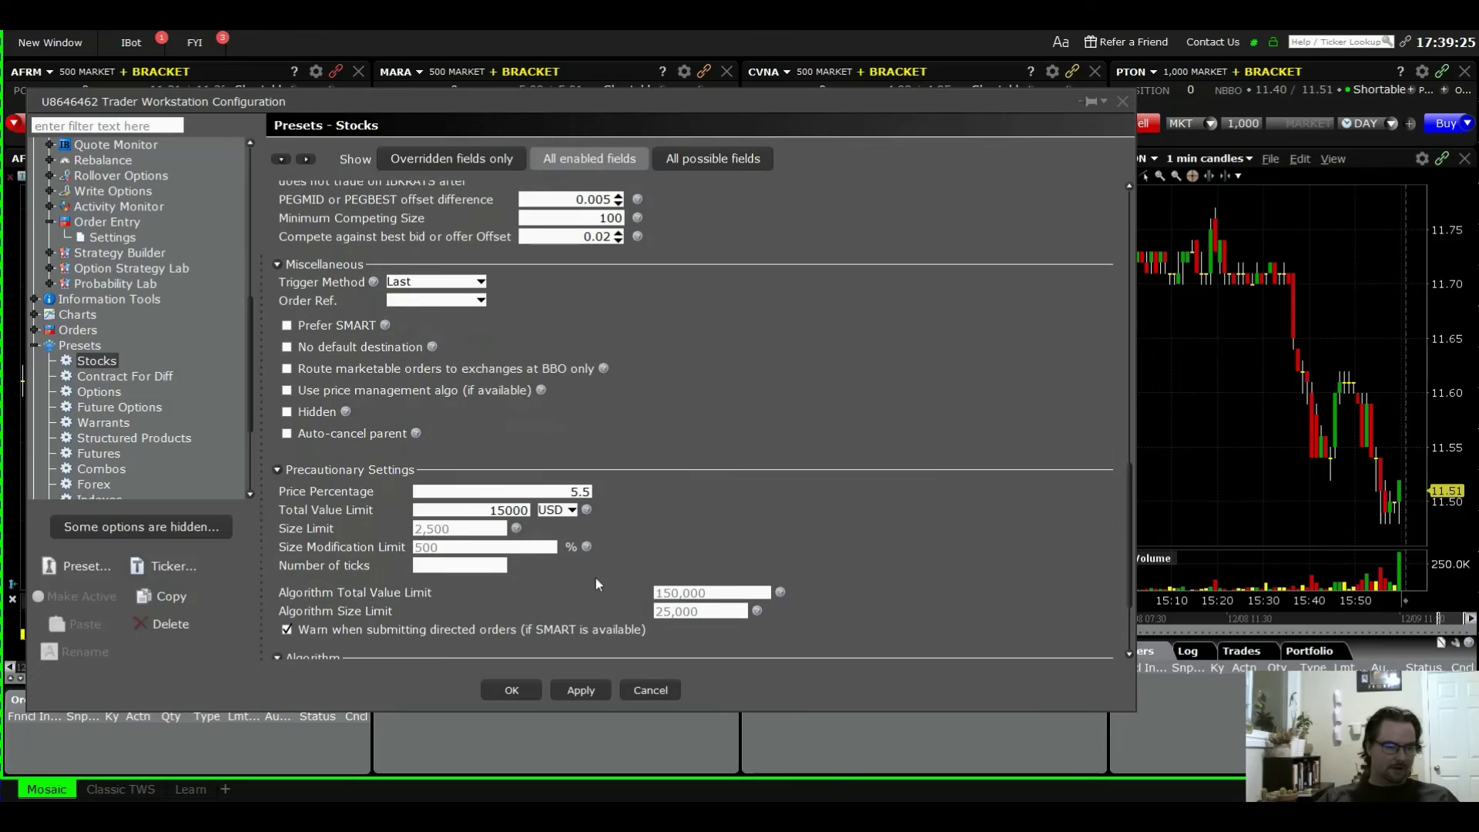
pyautogui.scroll(9, 788, 528)
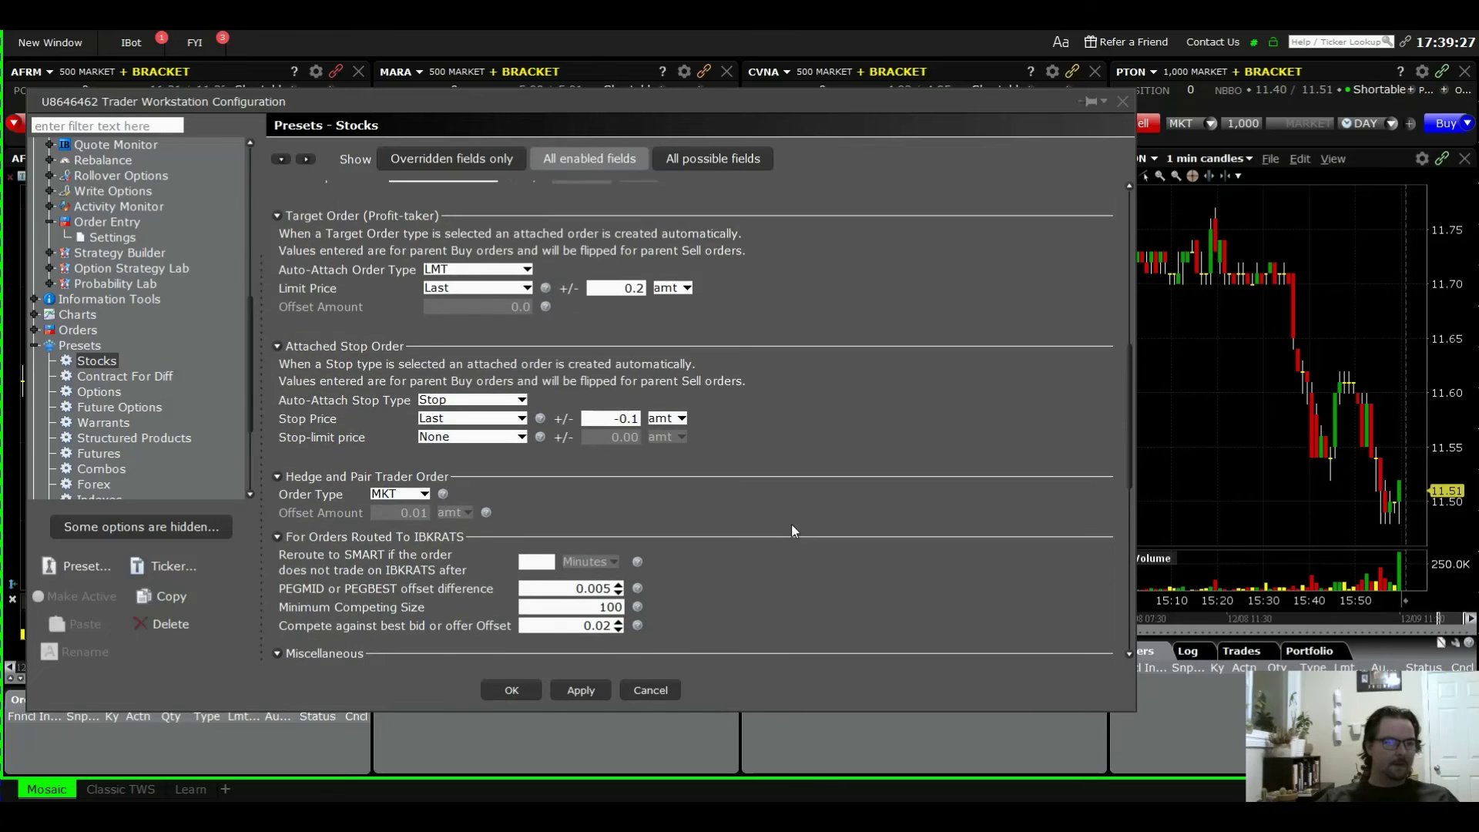
# Set the Target Order limit price offset in the Stocks presets to 2 with the unit %.
pyautogui.scroll(2, 792, 524)
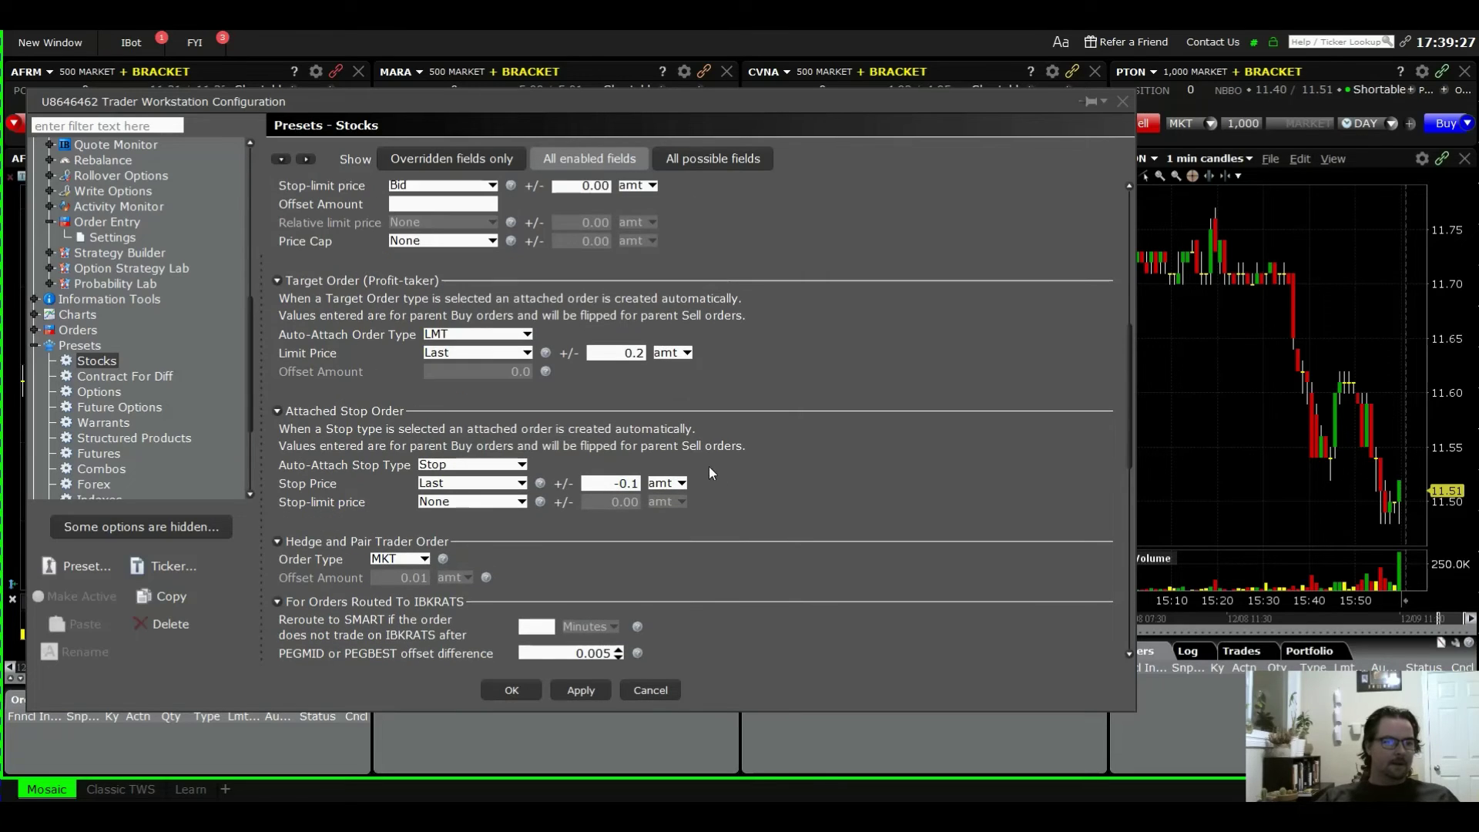
pyautogui.doubleClick(617, 356)
pyautogui.write('2')
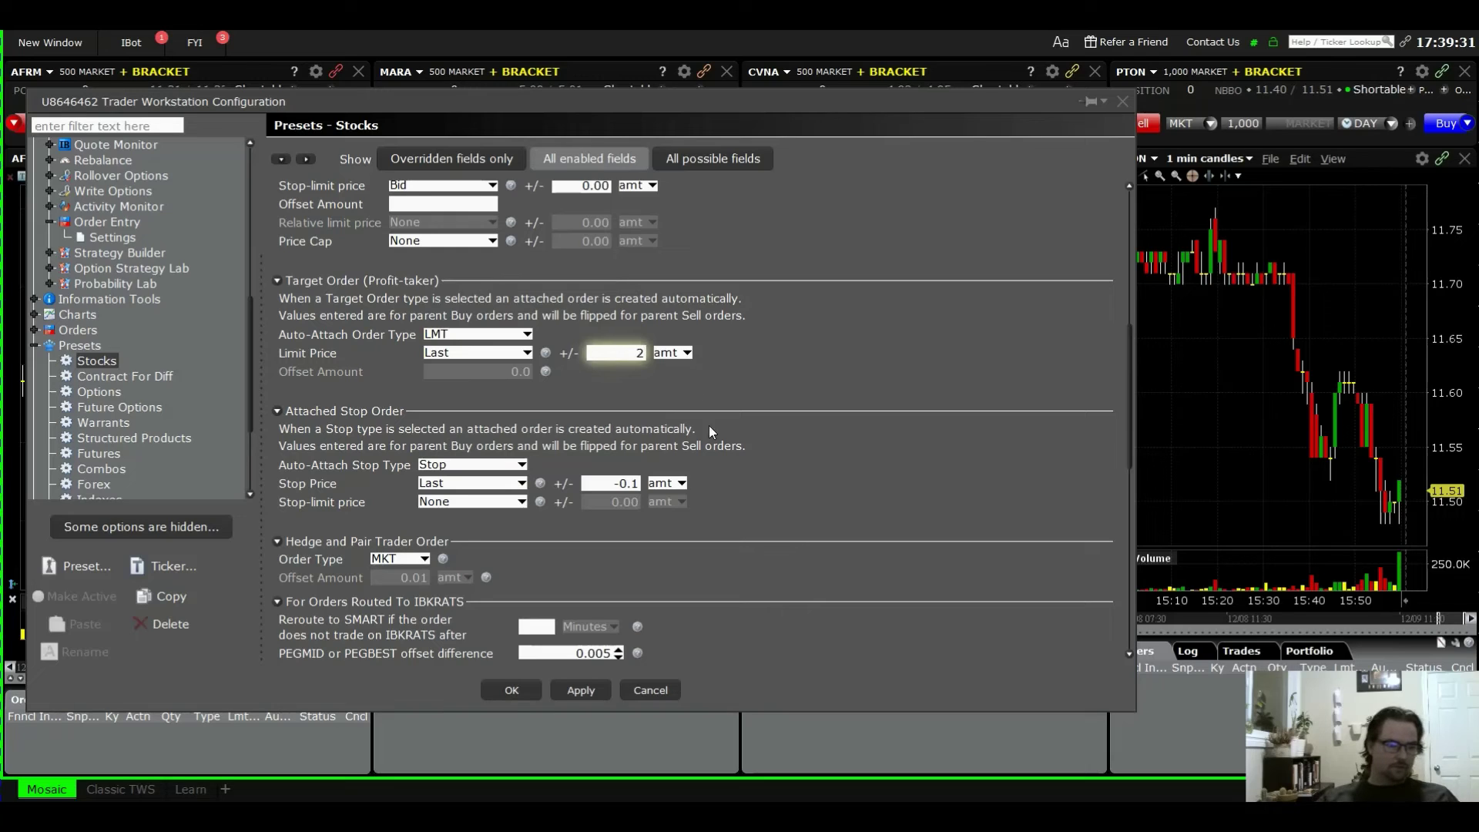
pyautogui.click(673, 353)
pyautogui.click(670, 384)
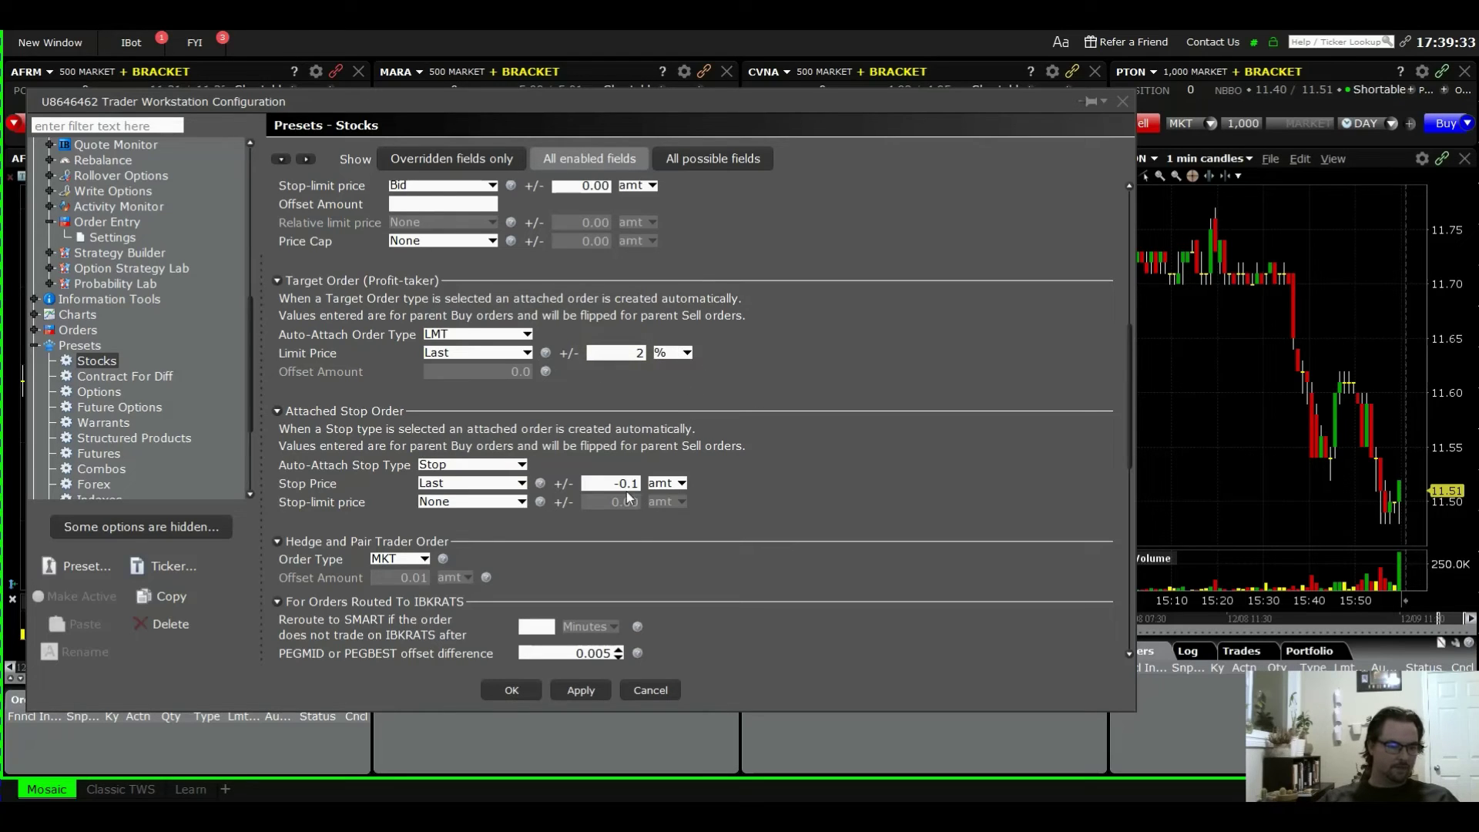
# Set the Attached Stop Order stop price offset to -1 with the unit %, apply the presets and close the configuration.
pyautogui.moveTo(616, 482); pyautogui.dragTo(685, 488)
pyautogui.write('1')
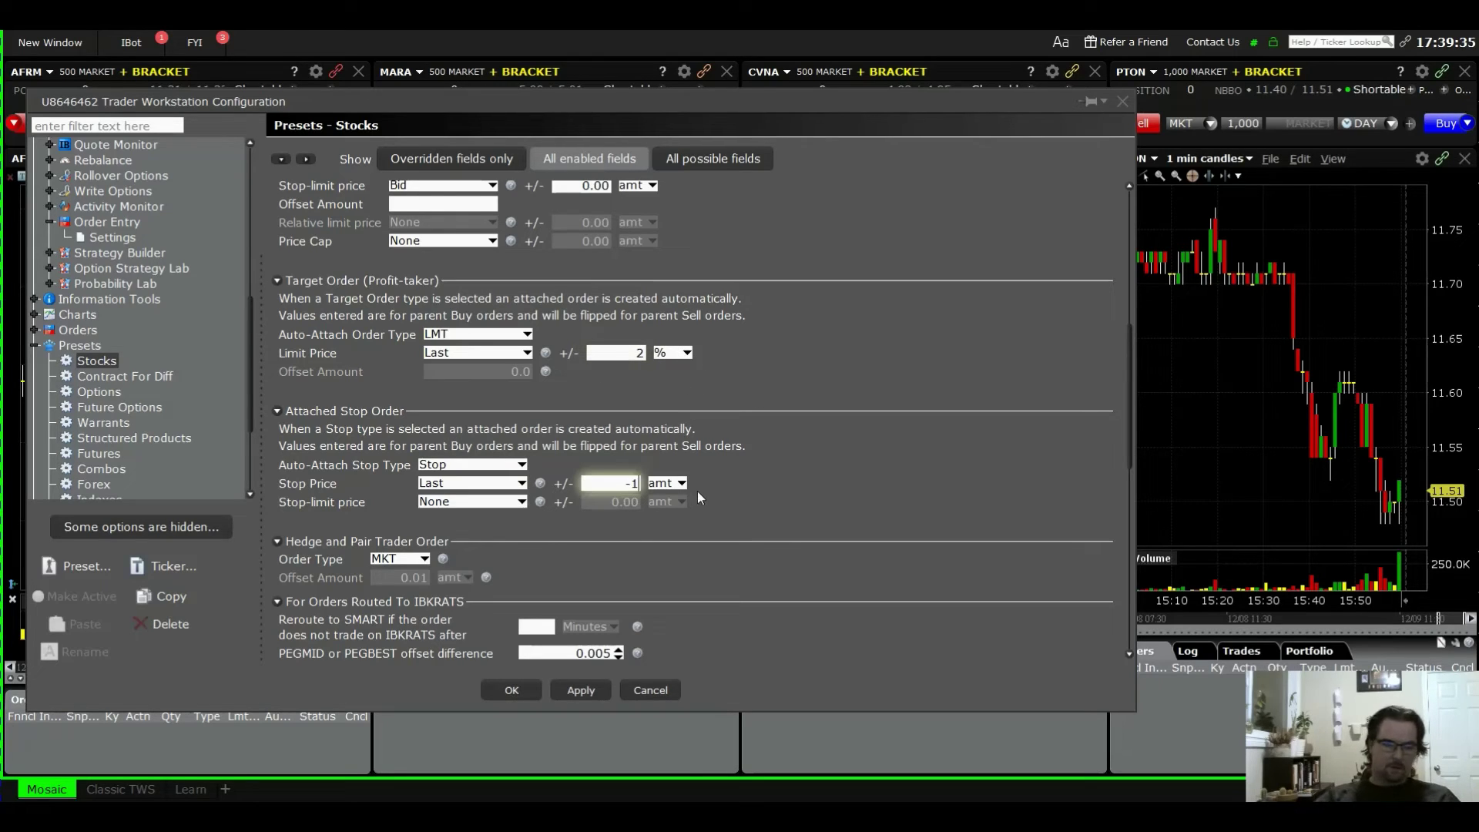
pyautogui.click(681, 484)
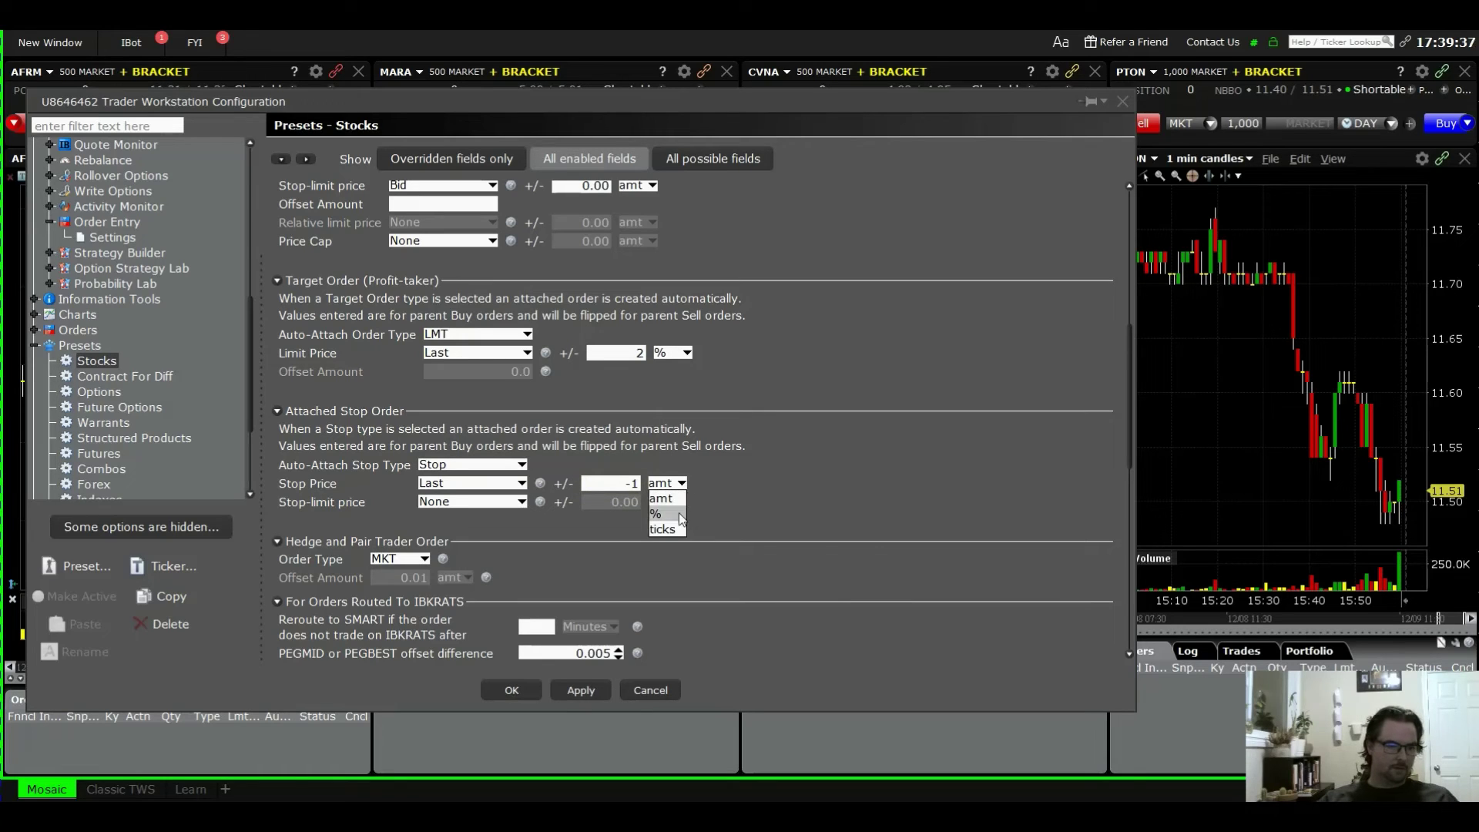
pyautogui.click(591, 692)
pyautogui.click(1124, 101)
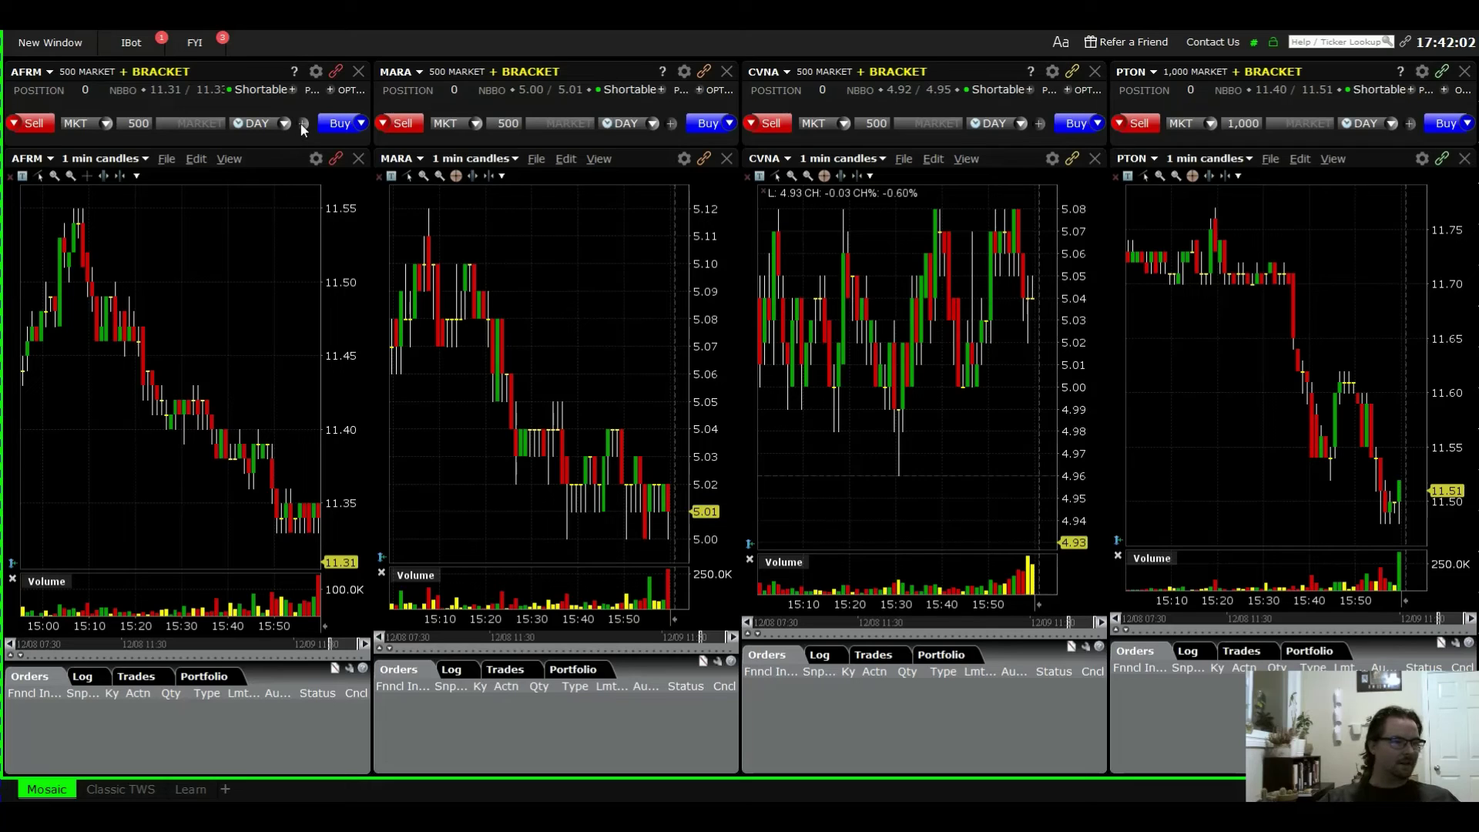
# Examine the bracket's Profit Taker and Stop Loss options in the AFRM Order Entry and the Stocks presets in its configuration.
pyautogui.moveTo(365, 106)
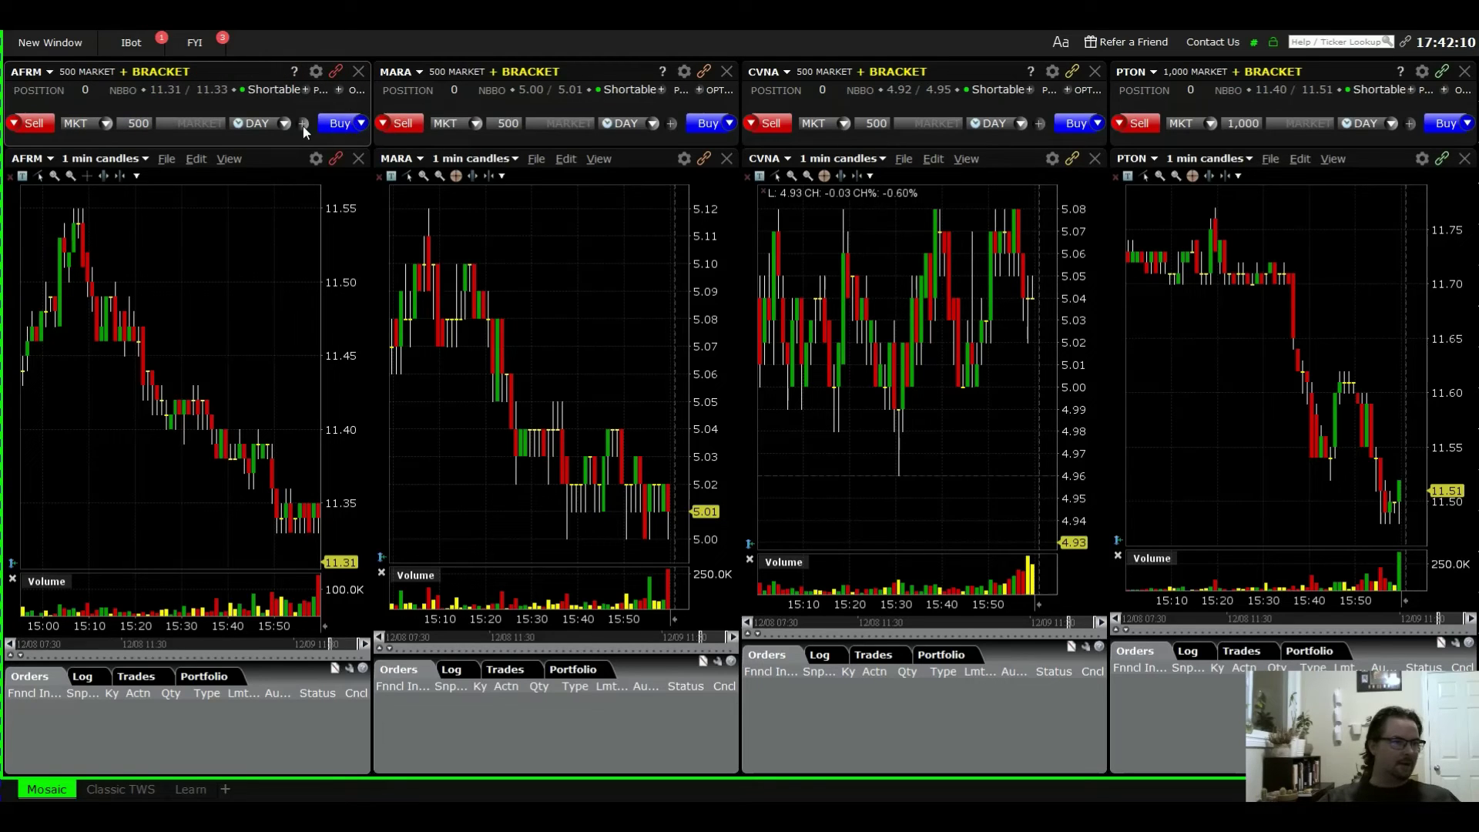
pyautogui.click(303, 124)
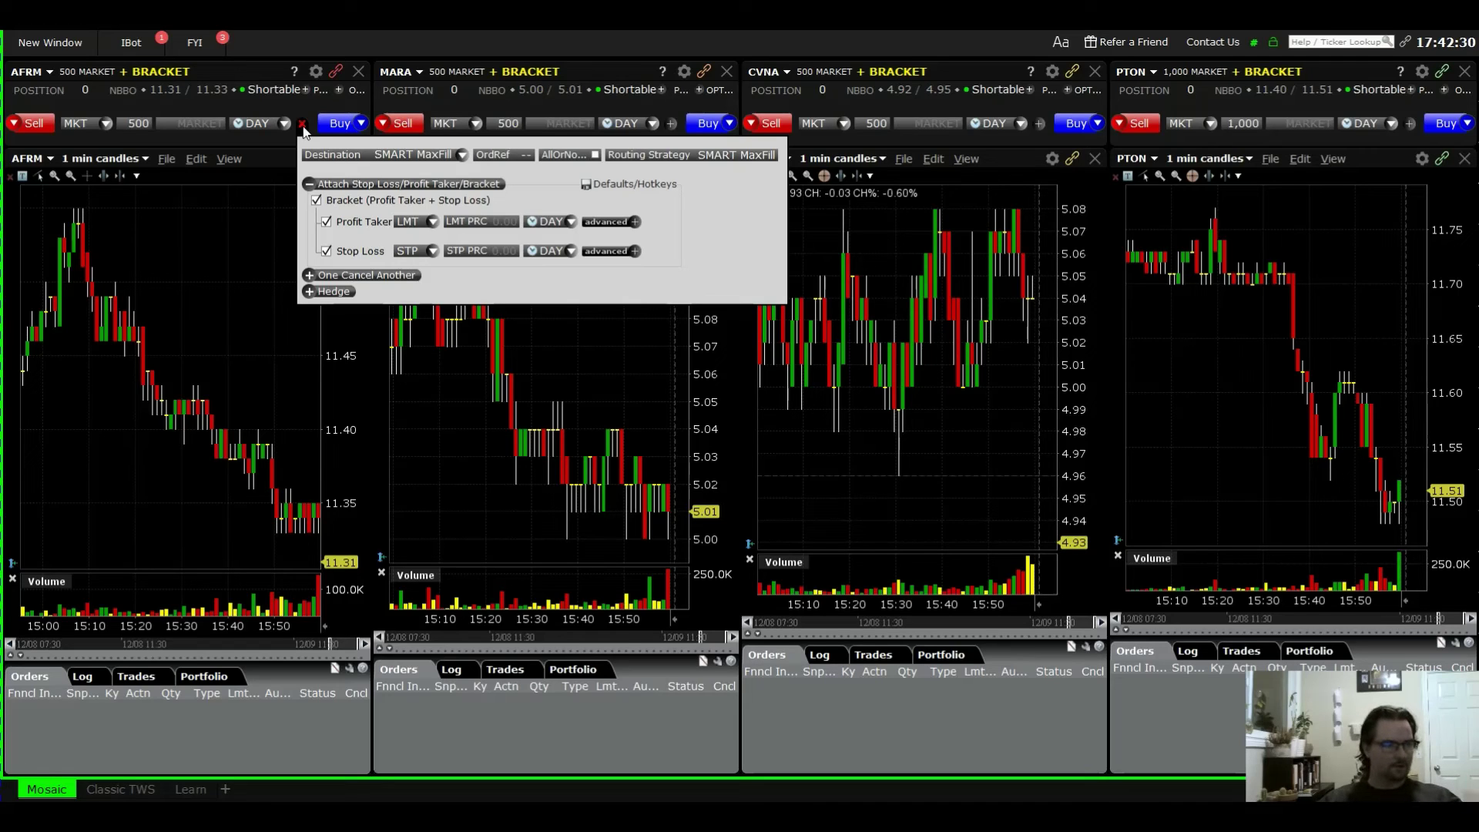
pyautogui.click(315, 72)
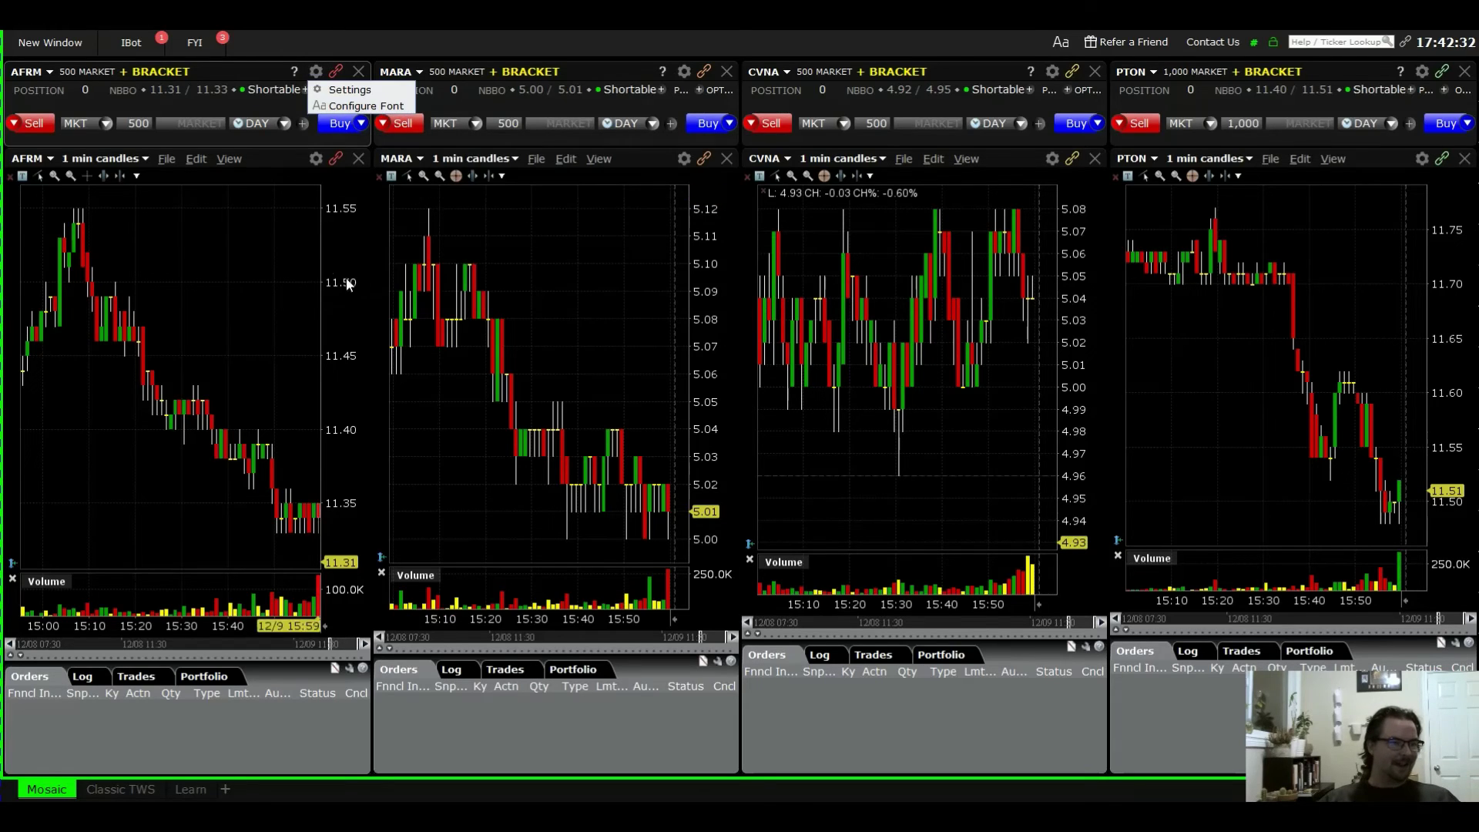
pyautogui.click(348, 90)
pyautogui.scroll(-3, 256, 381)
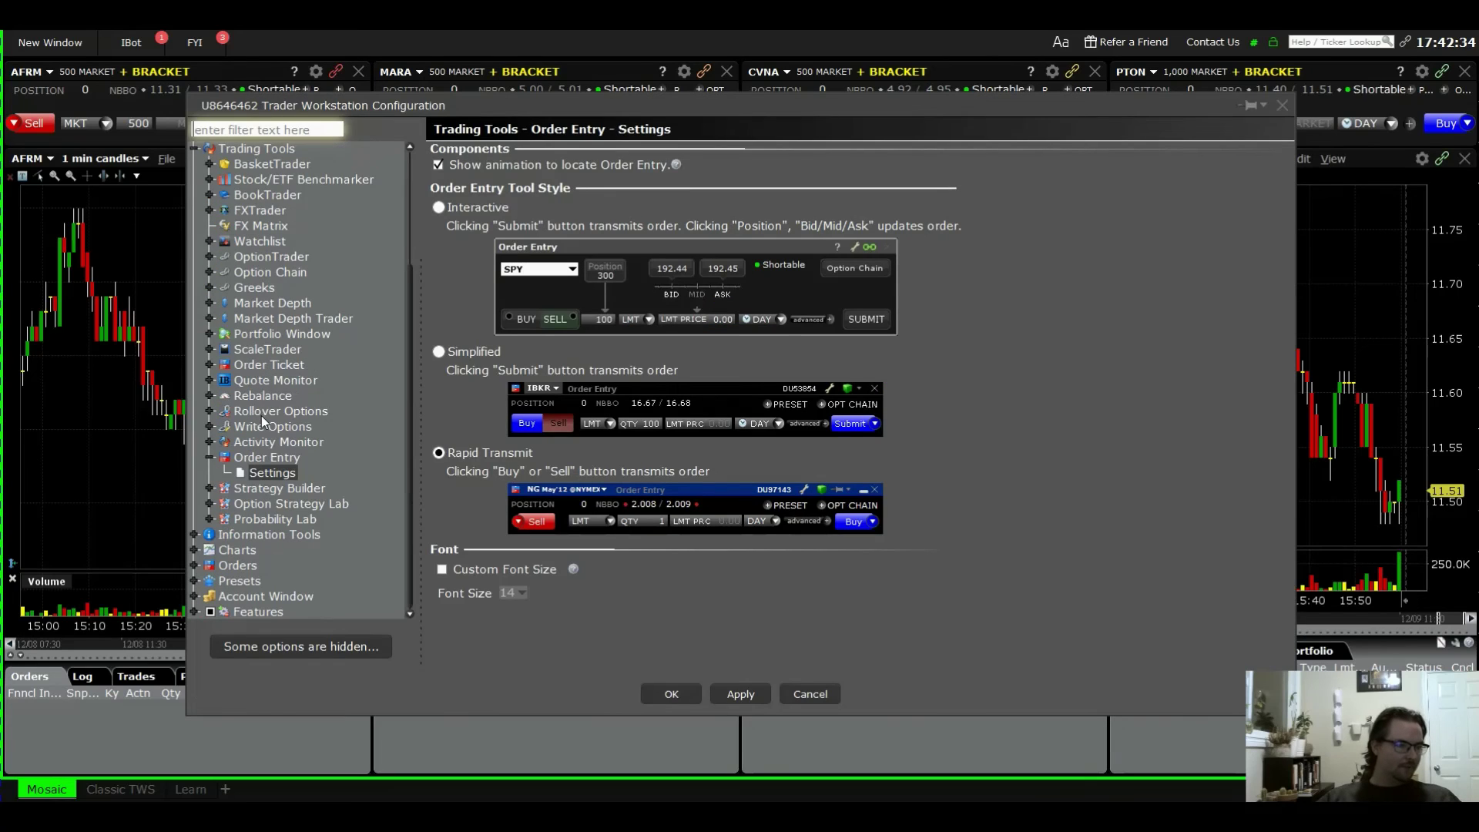
pyautogui.click(191, 580)
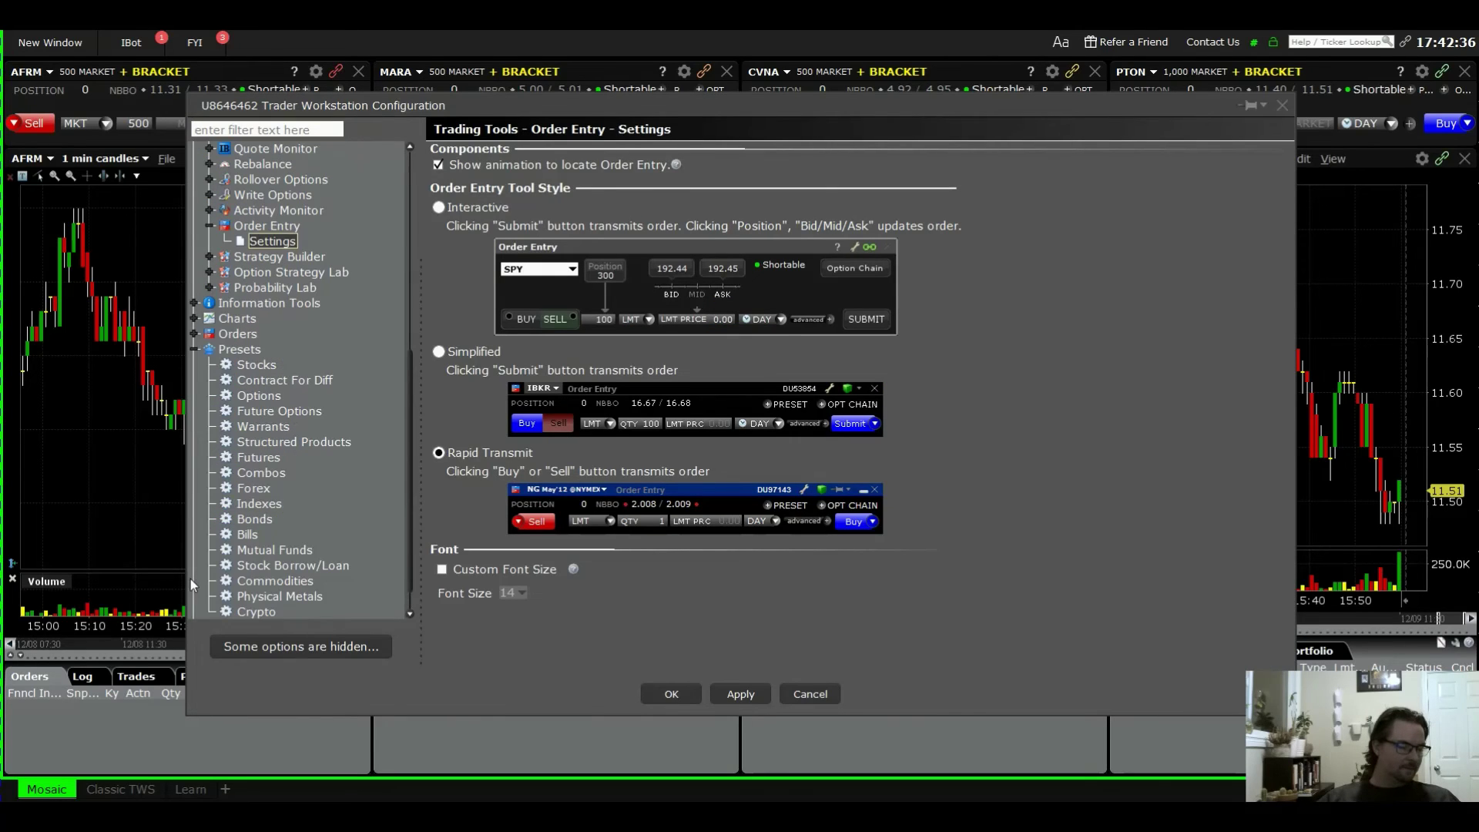
pyautogui.click(256, 364)
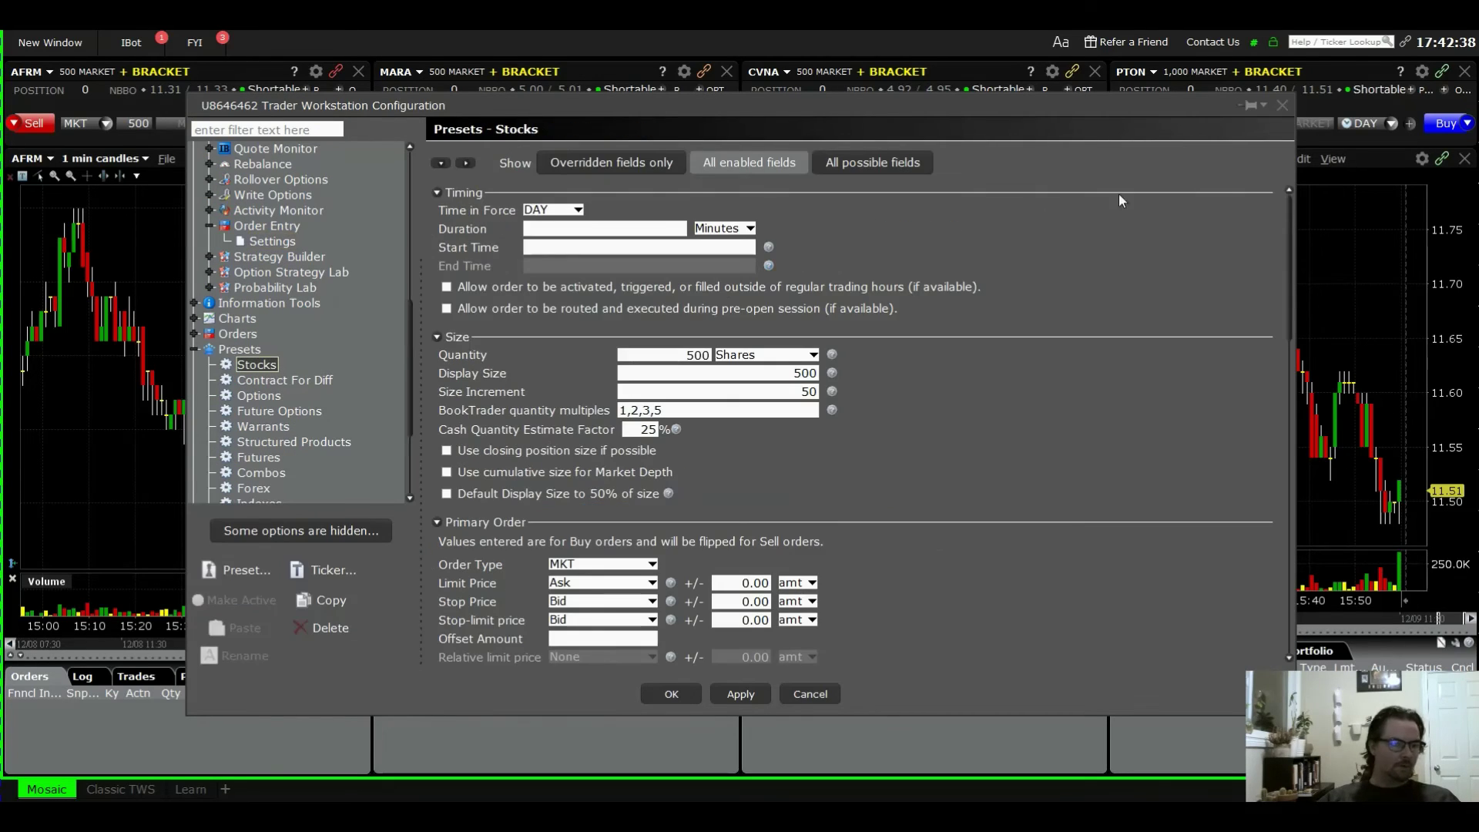
pyautogui.click(1281, 103)
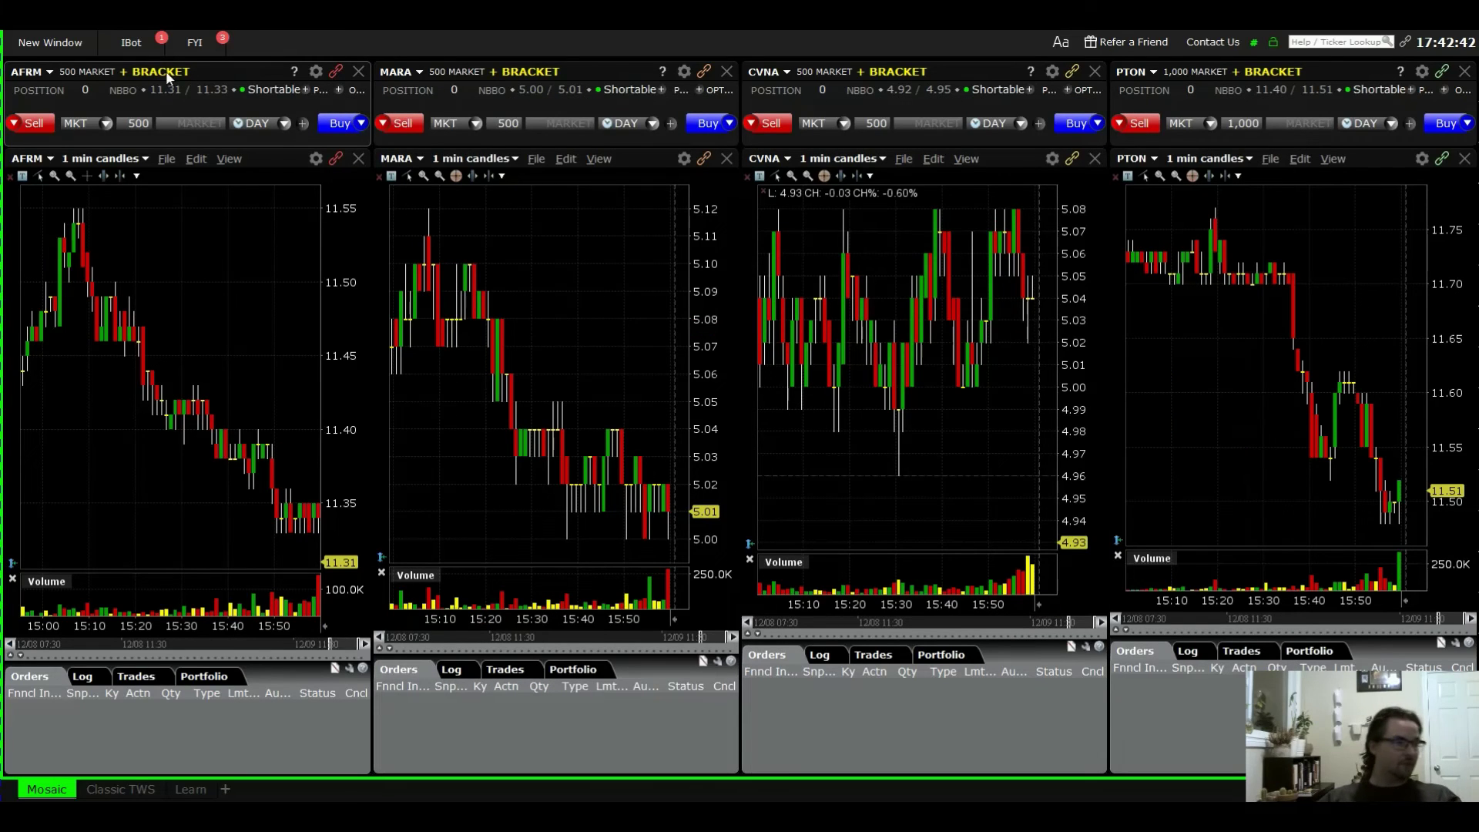
pyautogui.click(303, 123)
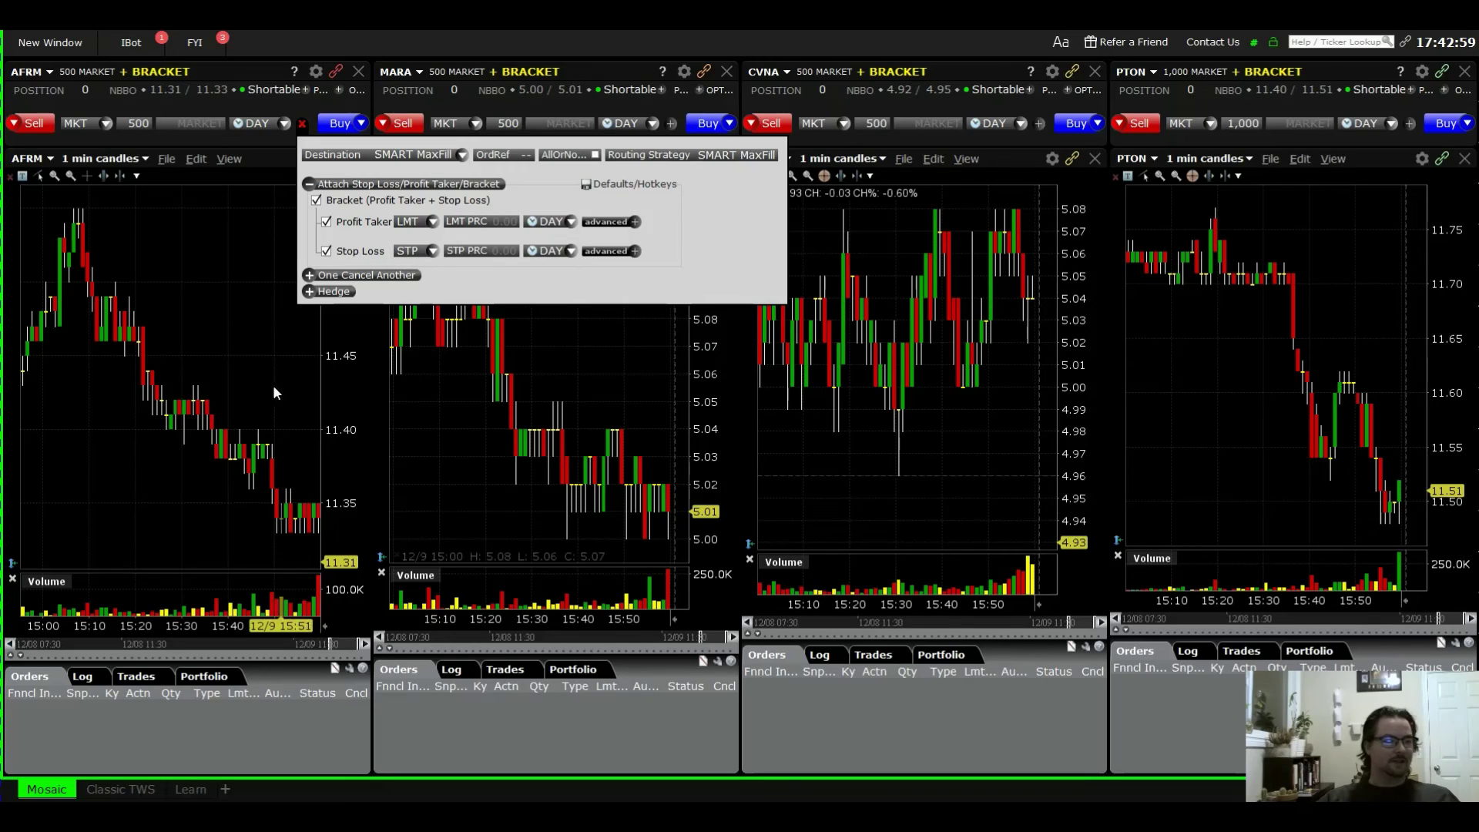
pyautogui.click(302, 124)
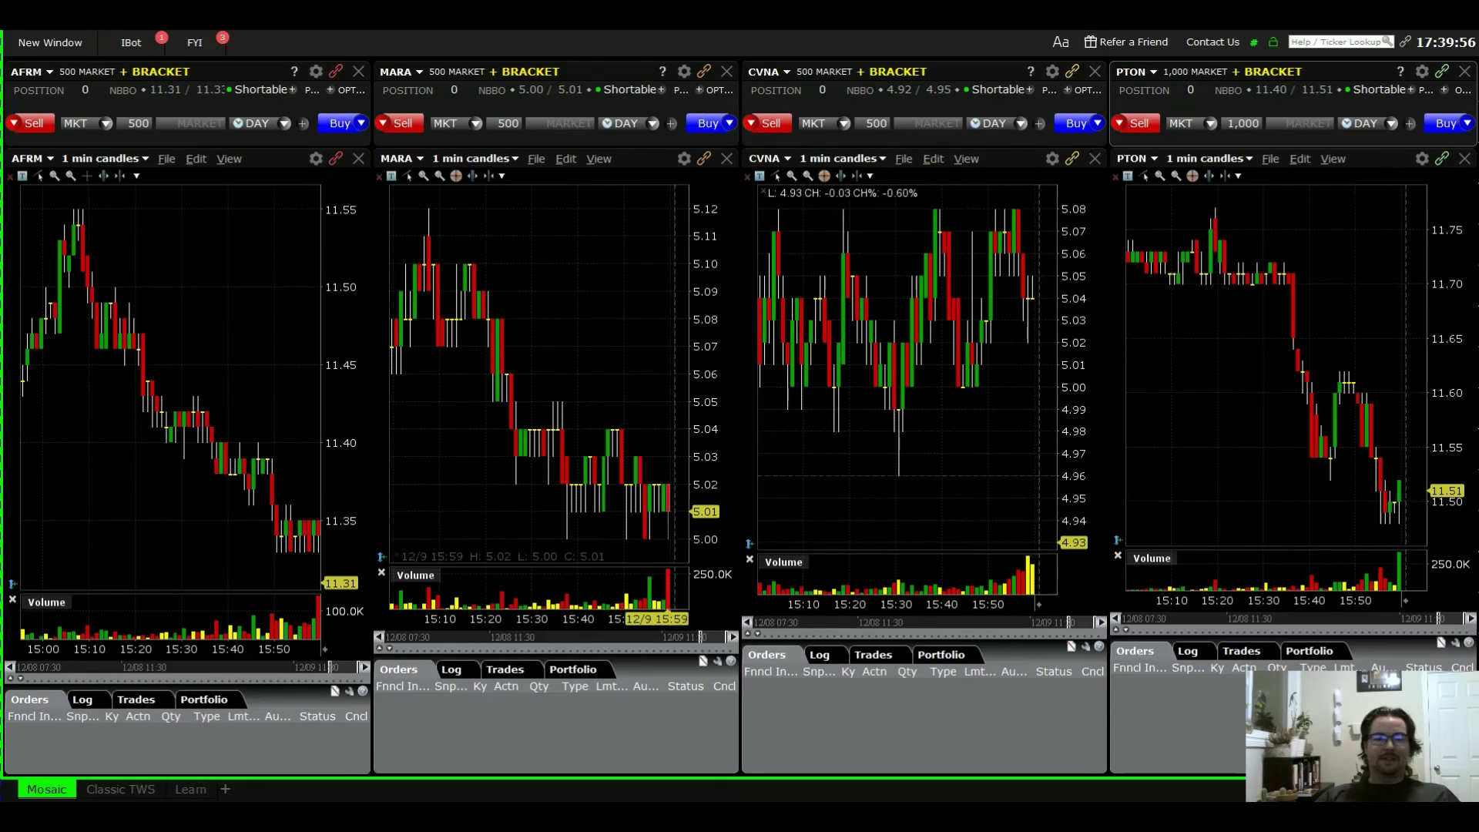
# Save the layout settings and enlarge the AFRM Orders window upward by shortening the chart above it.
pyautogui.click(56, 43)
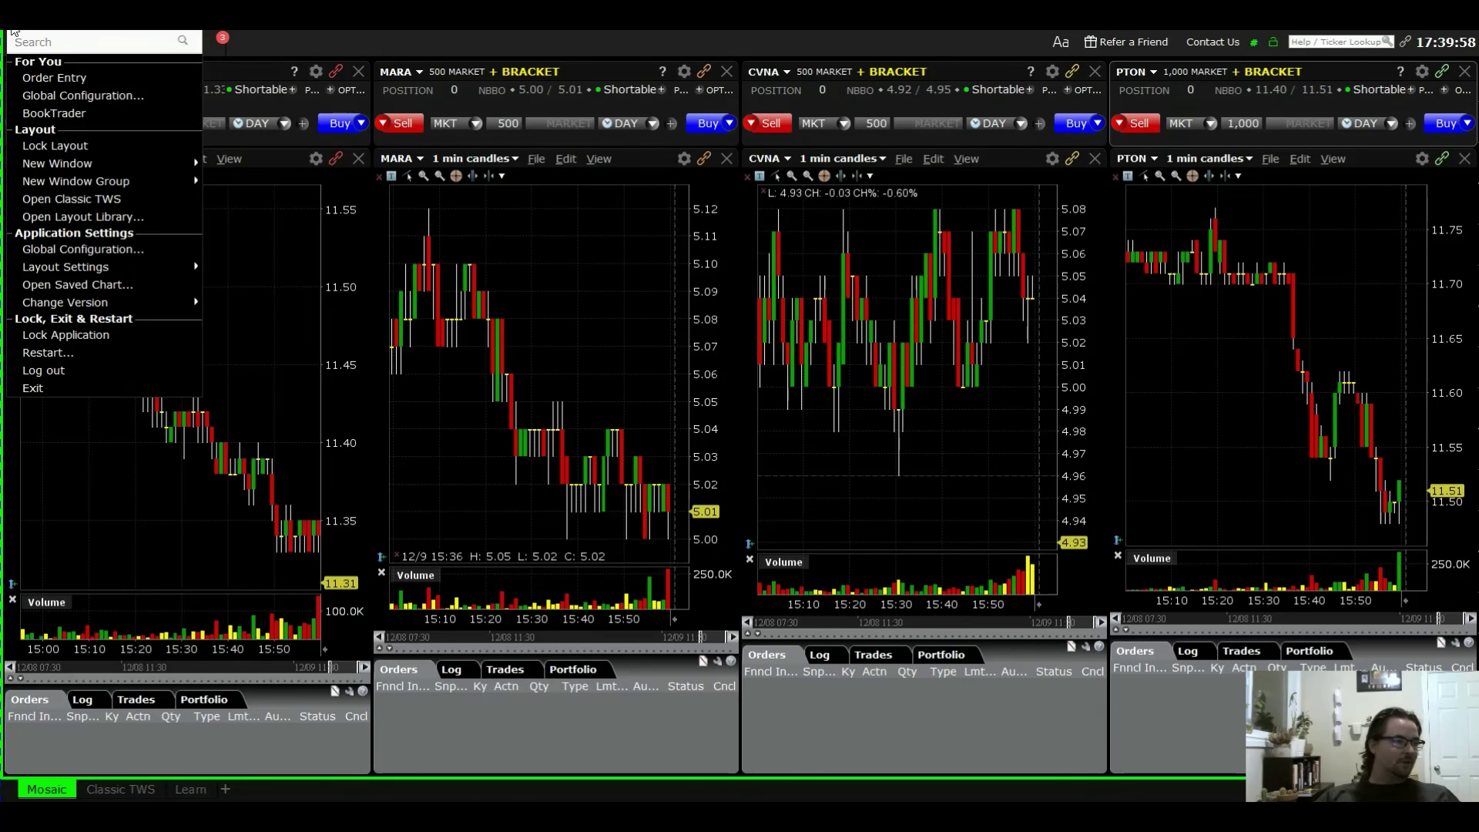
pyautogui.moveTo(71, 270)
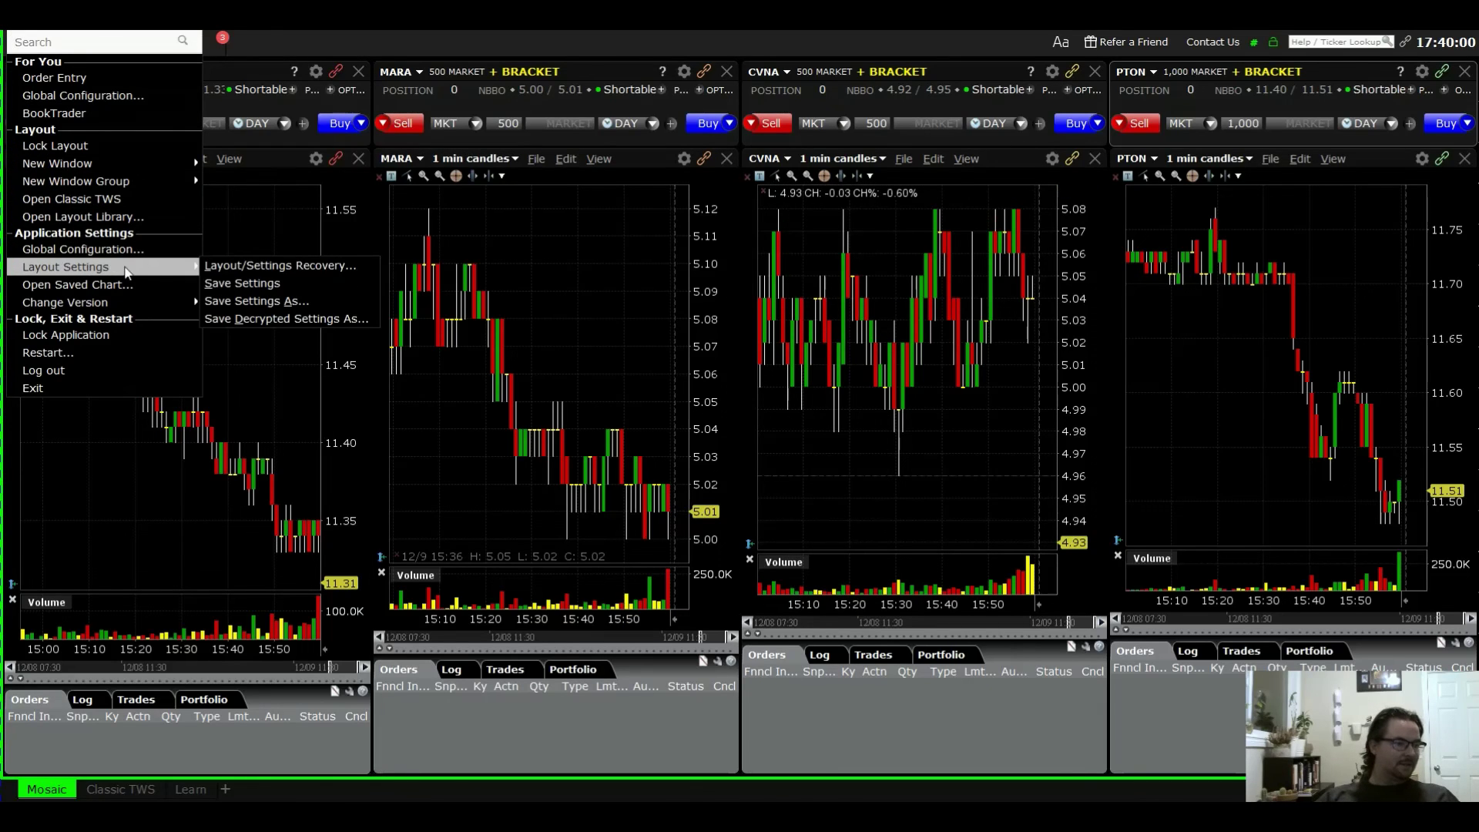
pyautogui.click(260, 283)
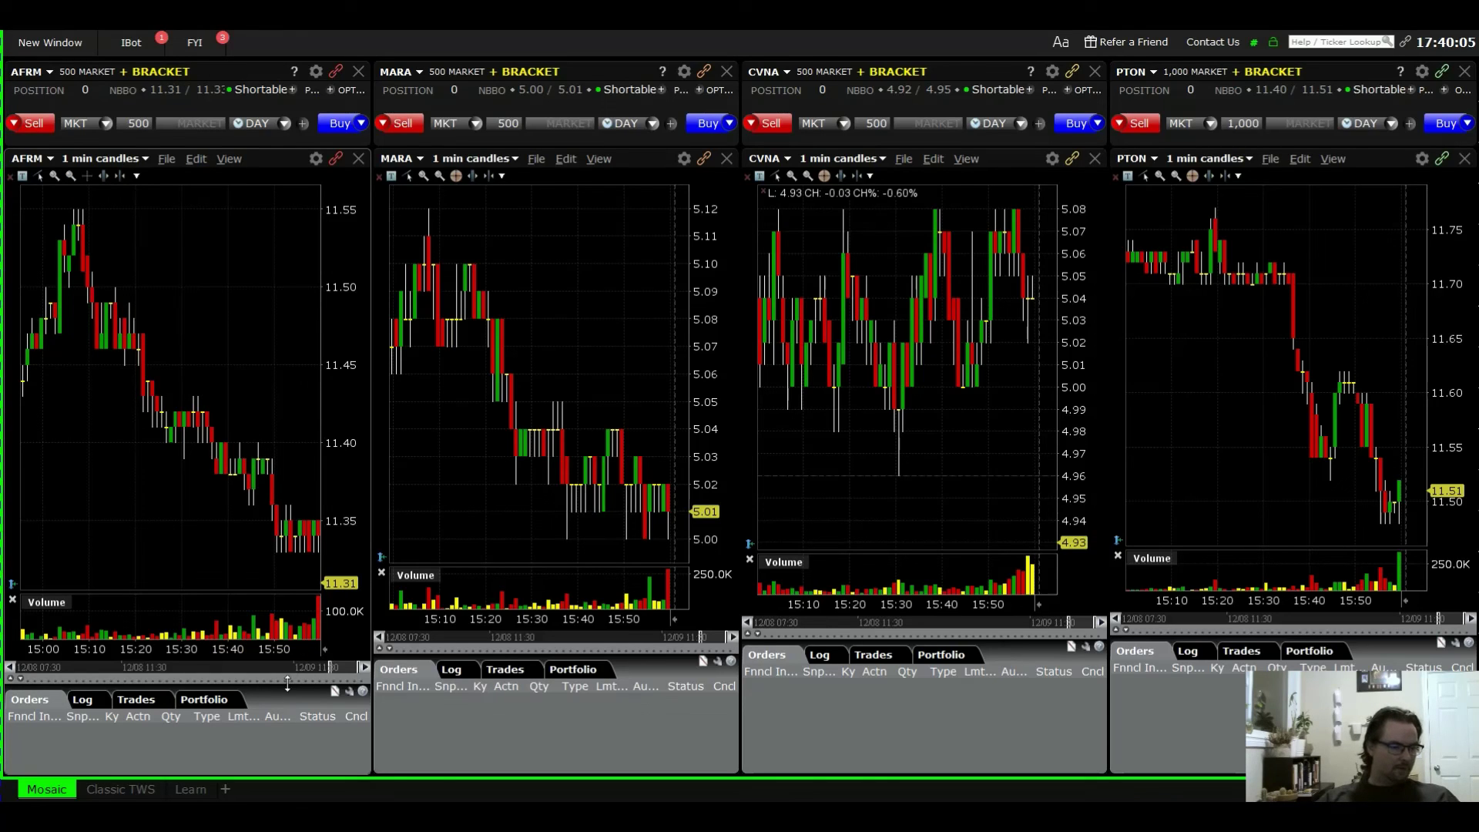
pyautogui.moveTo(288, 682); pyautogui.dragTo(296, 659)
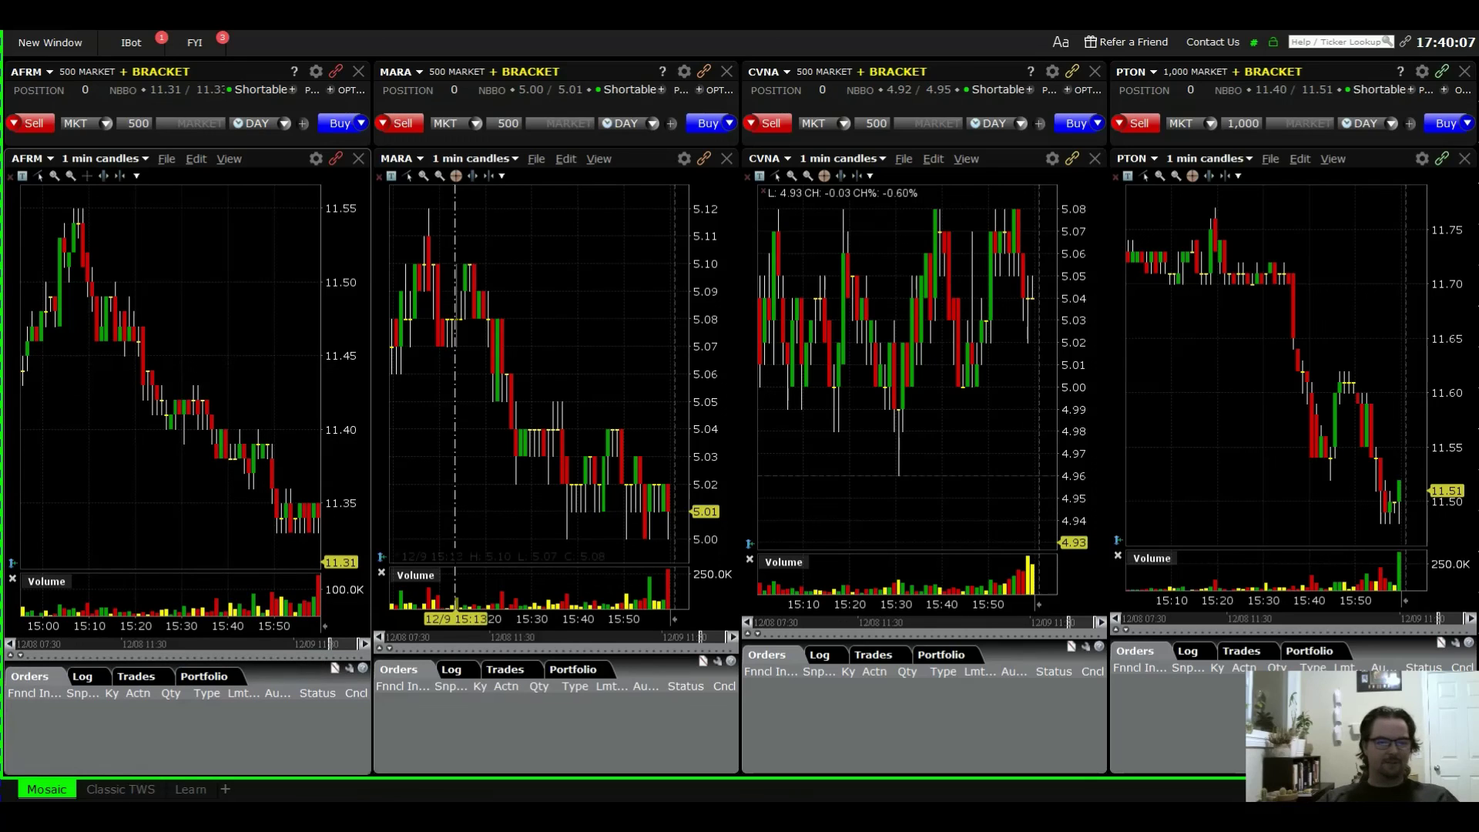